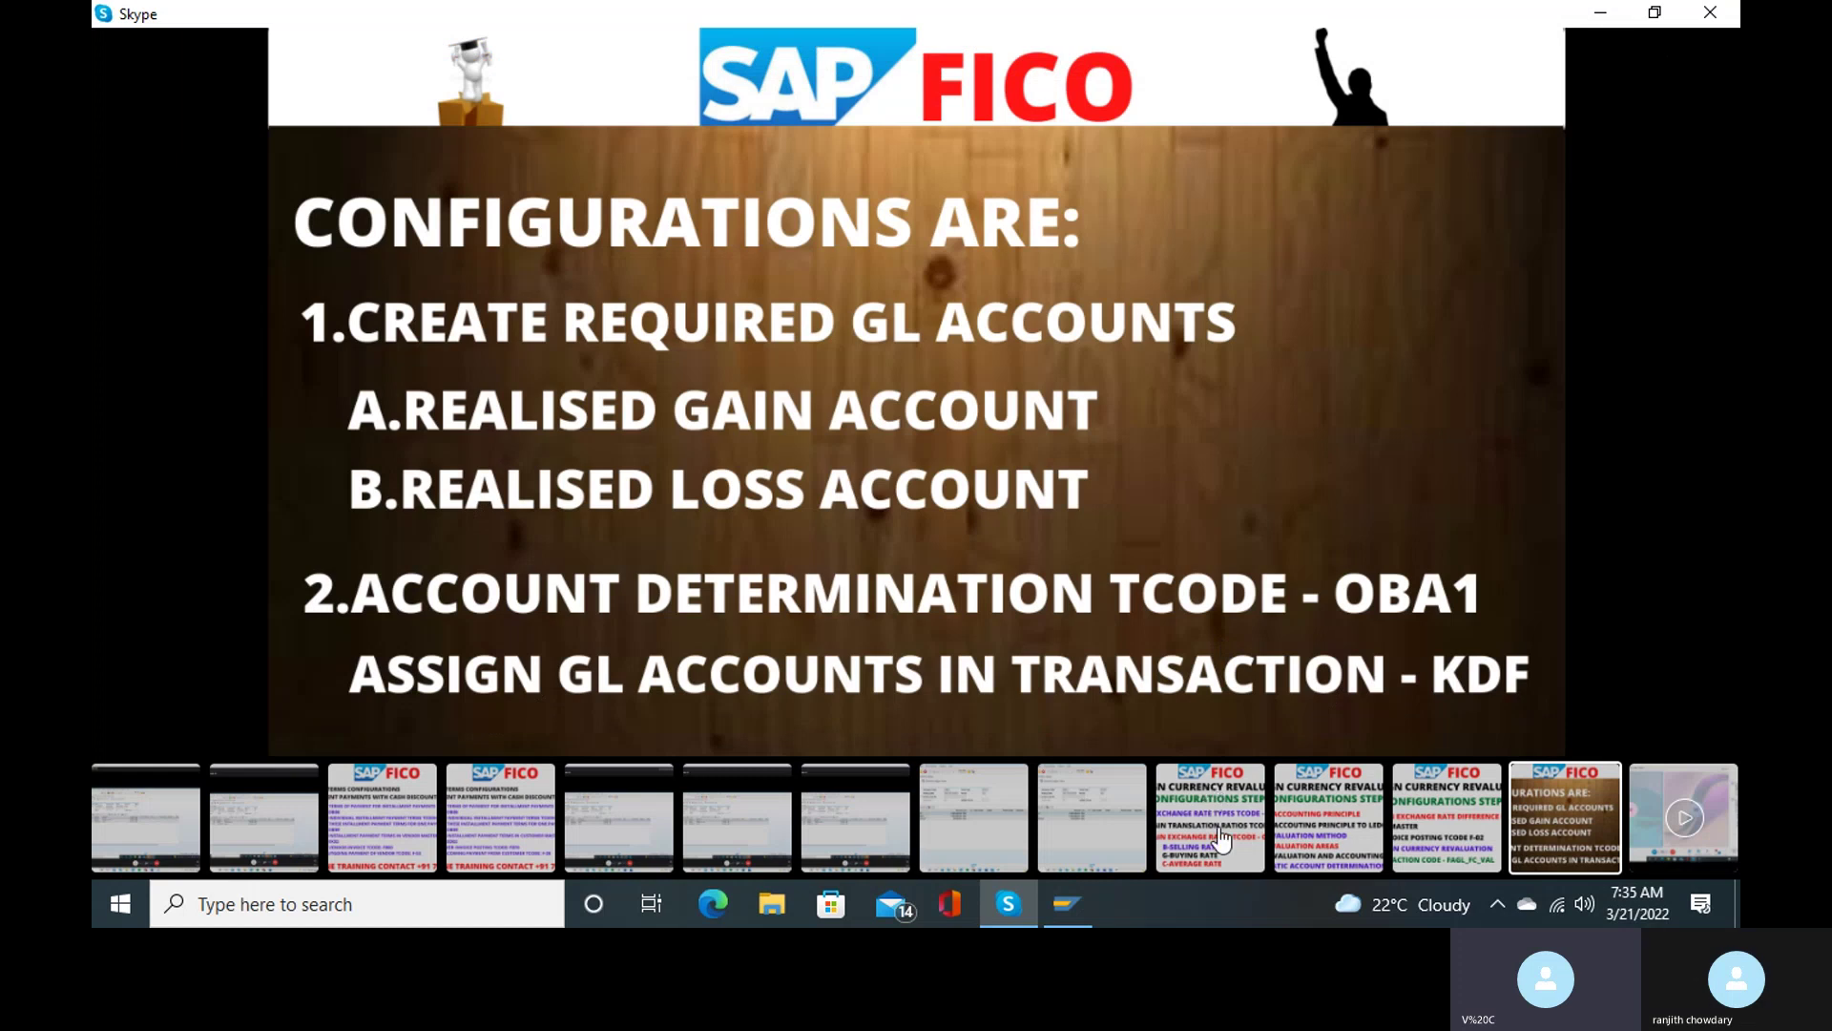
Step: Page back through the slides to the first foreign currency revaluation configuration slide and review steps 1 to 3
{"action": "key", "text": "Left"}
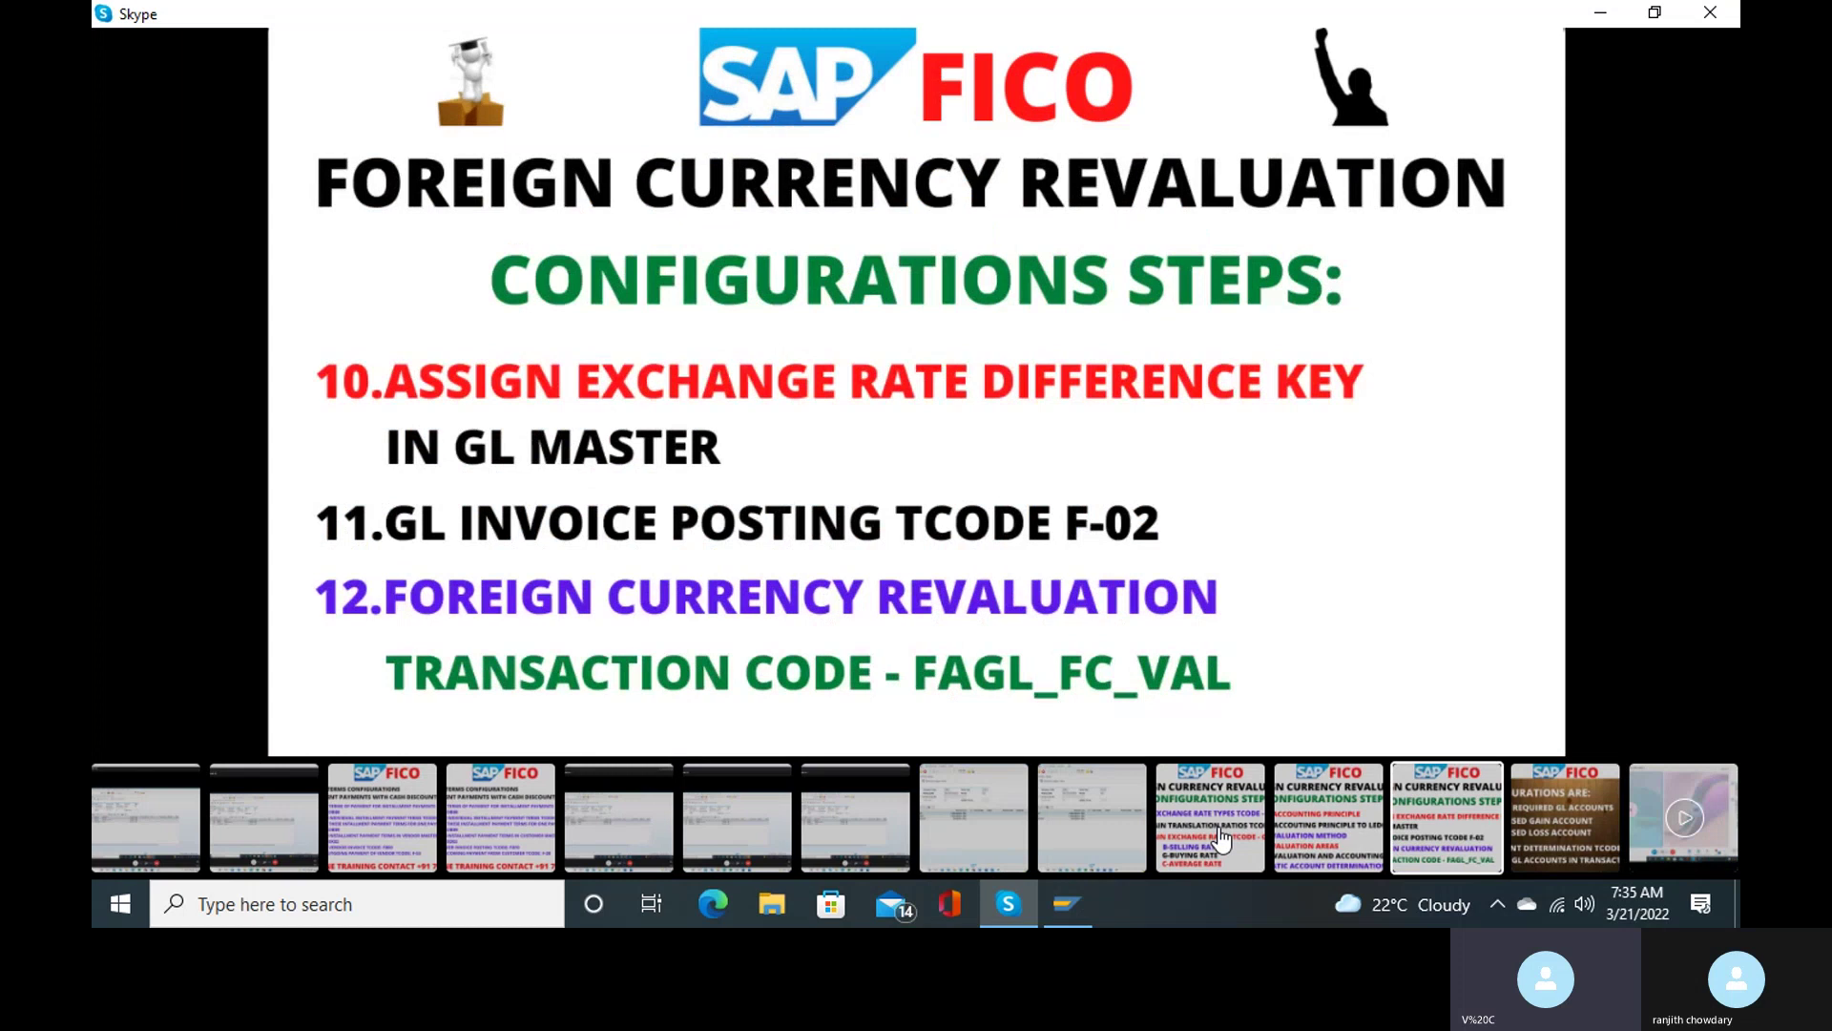
{"action": "key", "text": "Left"}
{"action": "key", "text": "Left"}
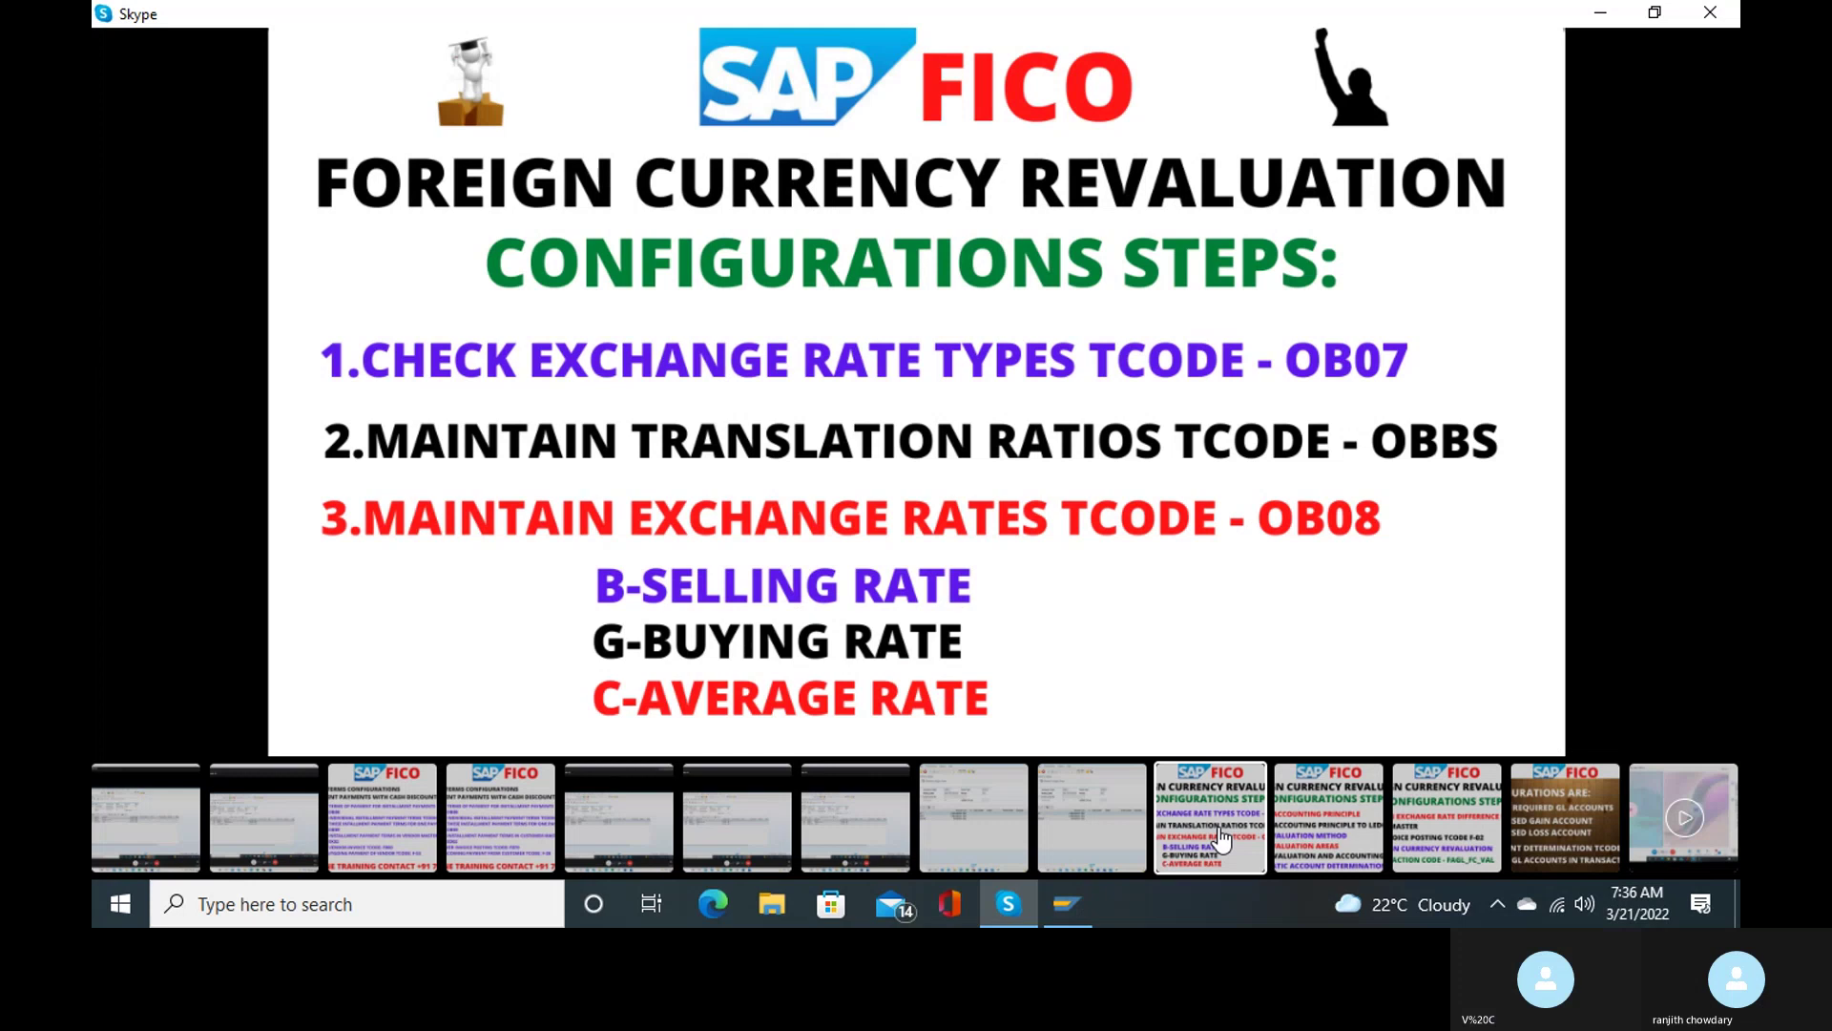
{"action": "mouse_move", "coordinate": [1543, 410]}
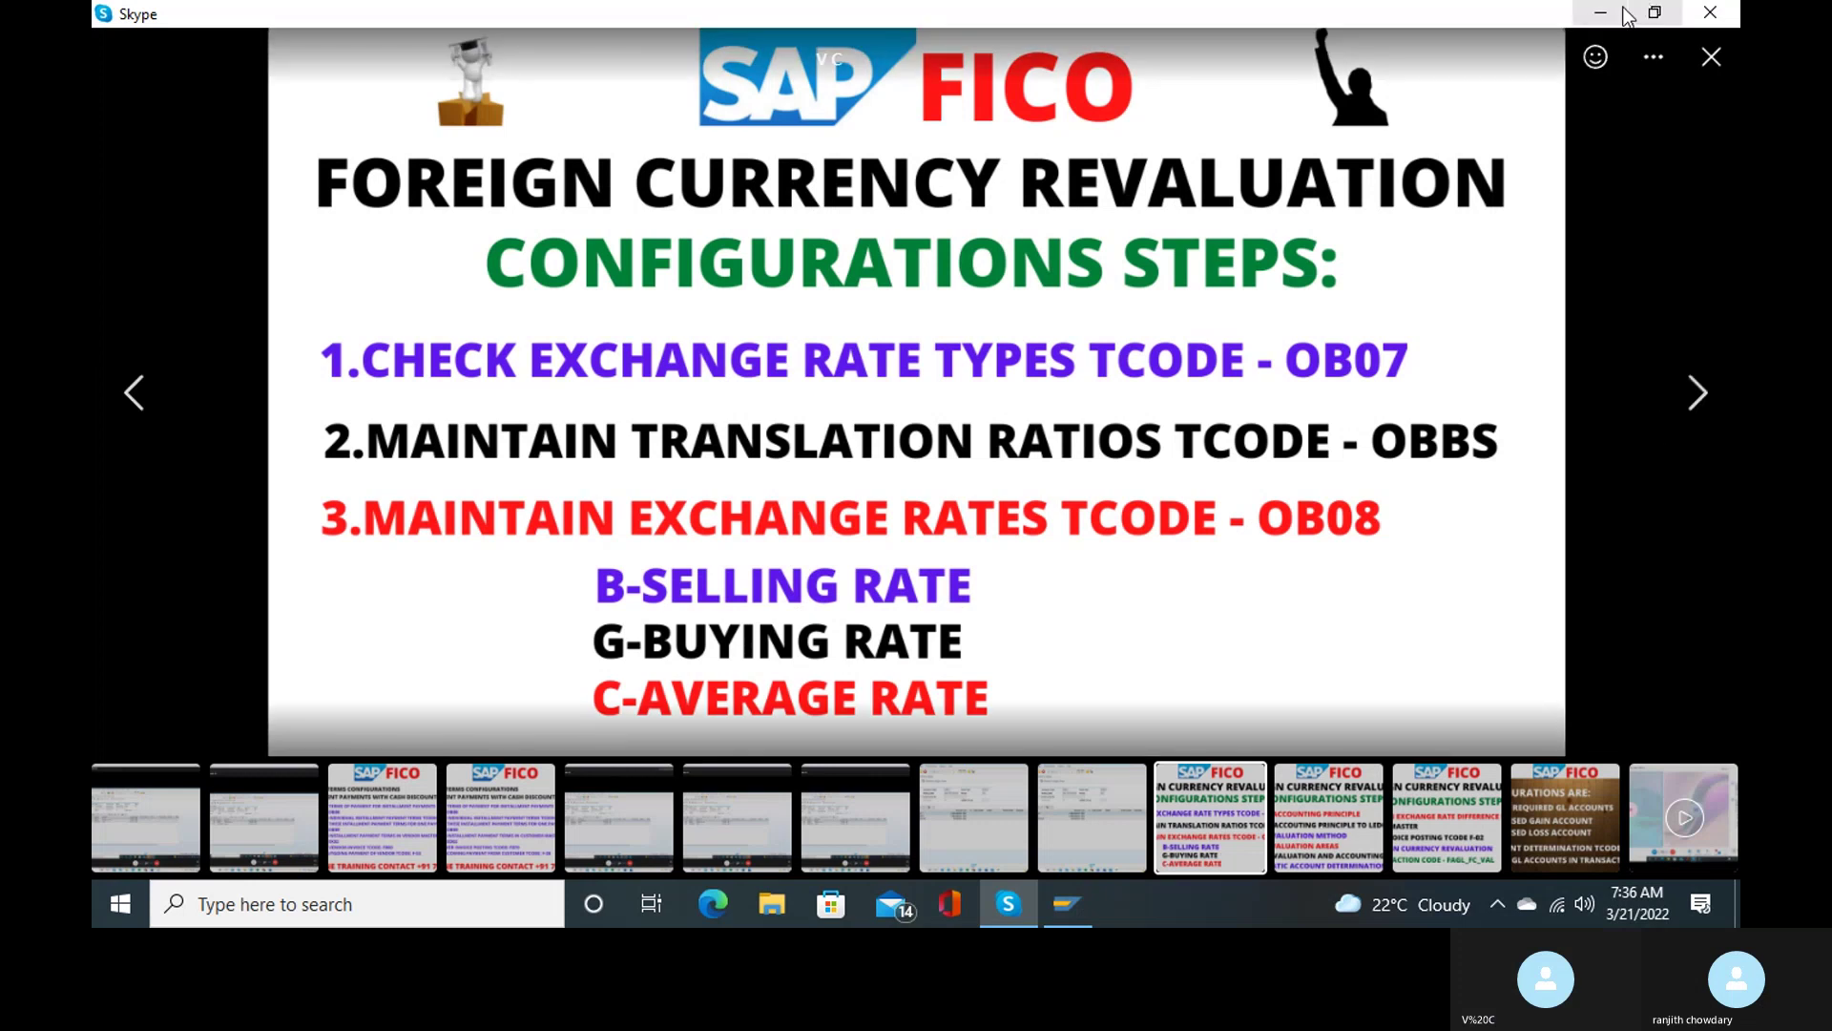
Step: Switch to SAP Logon, open the "test" connection and log on with the user ID and account password
{"action": "left_click", "coordinate": [1586, 8]}
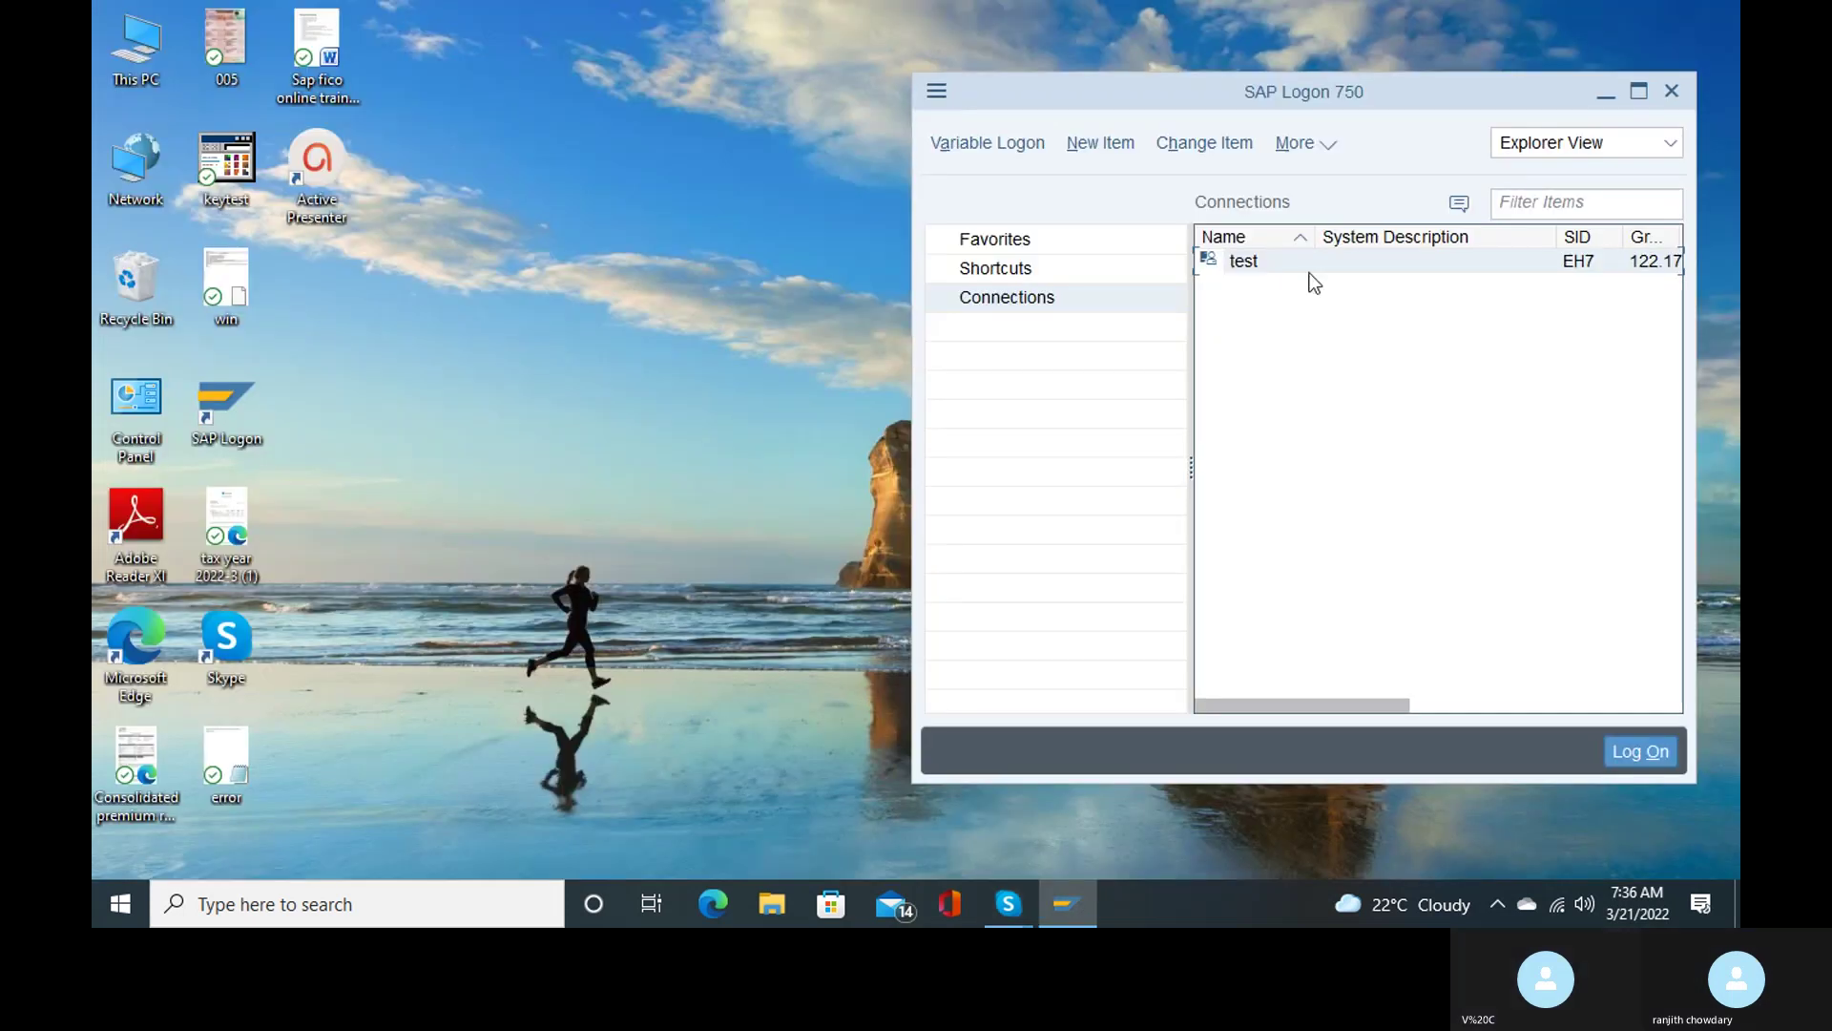
{"action": "double_click", "coordinate": [1395, 265]}
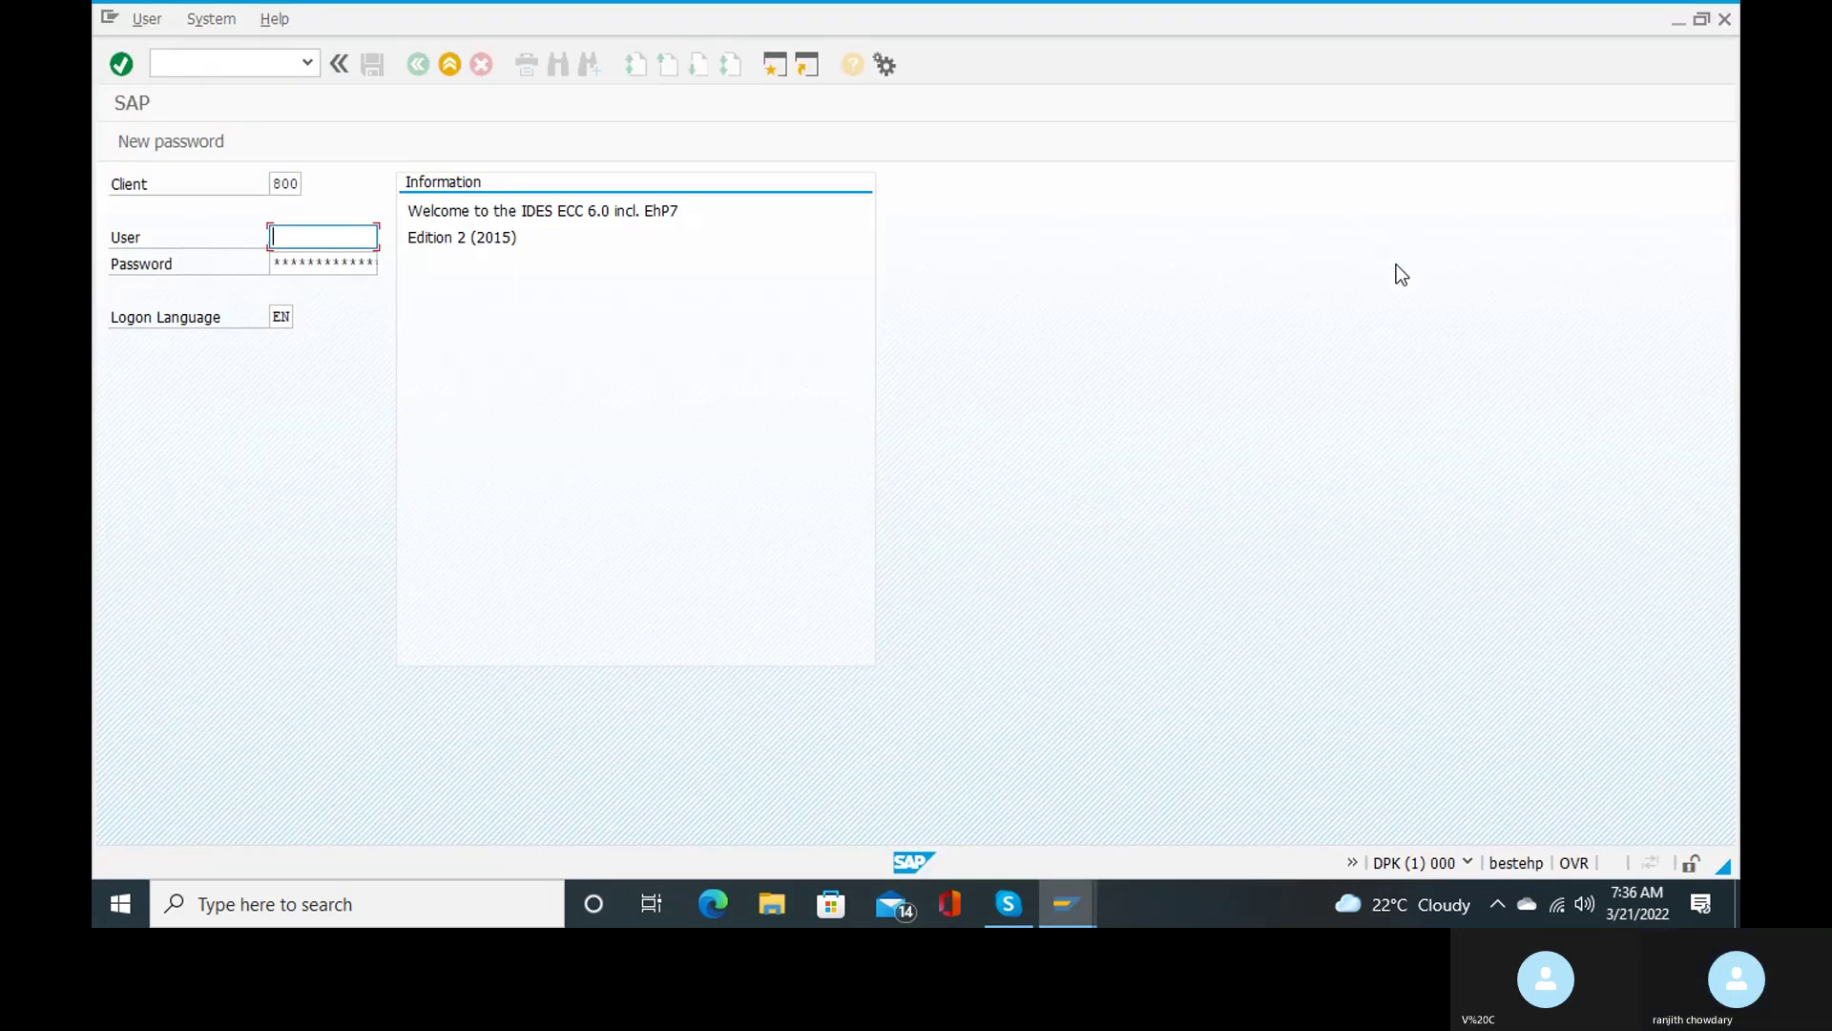
{"action": "type", "text": "40"}
{"action": "key", "text": "Down"}
{"action": "key", "text": "Return"}
{"action": "key", "text": "Tab"}
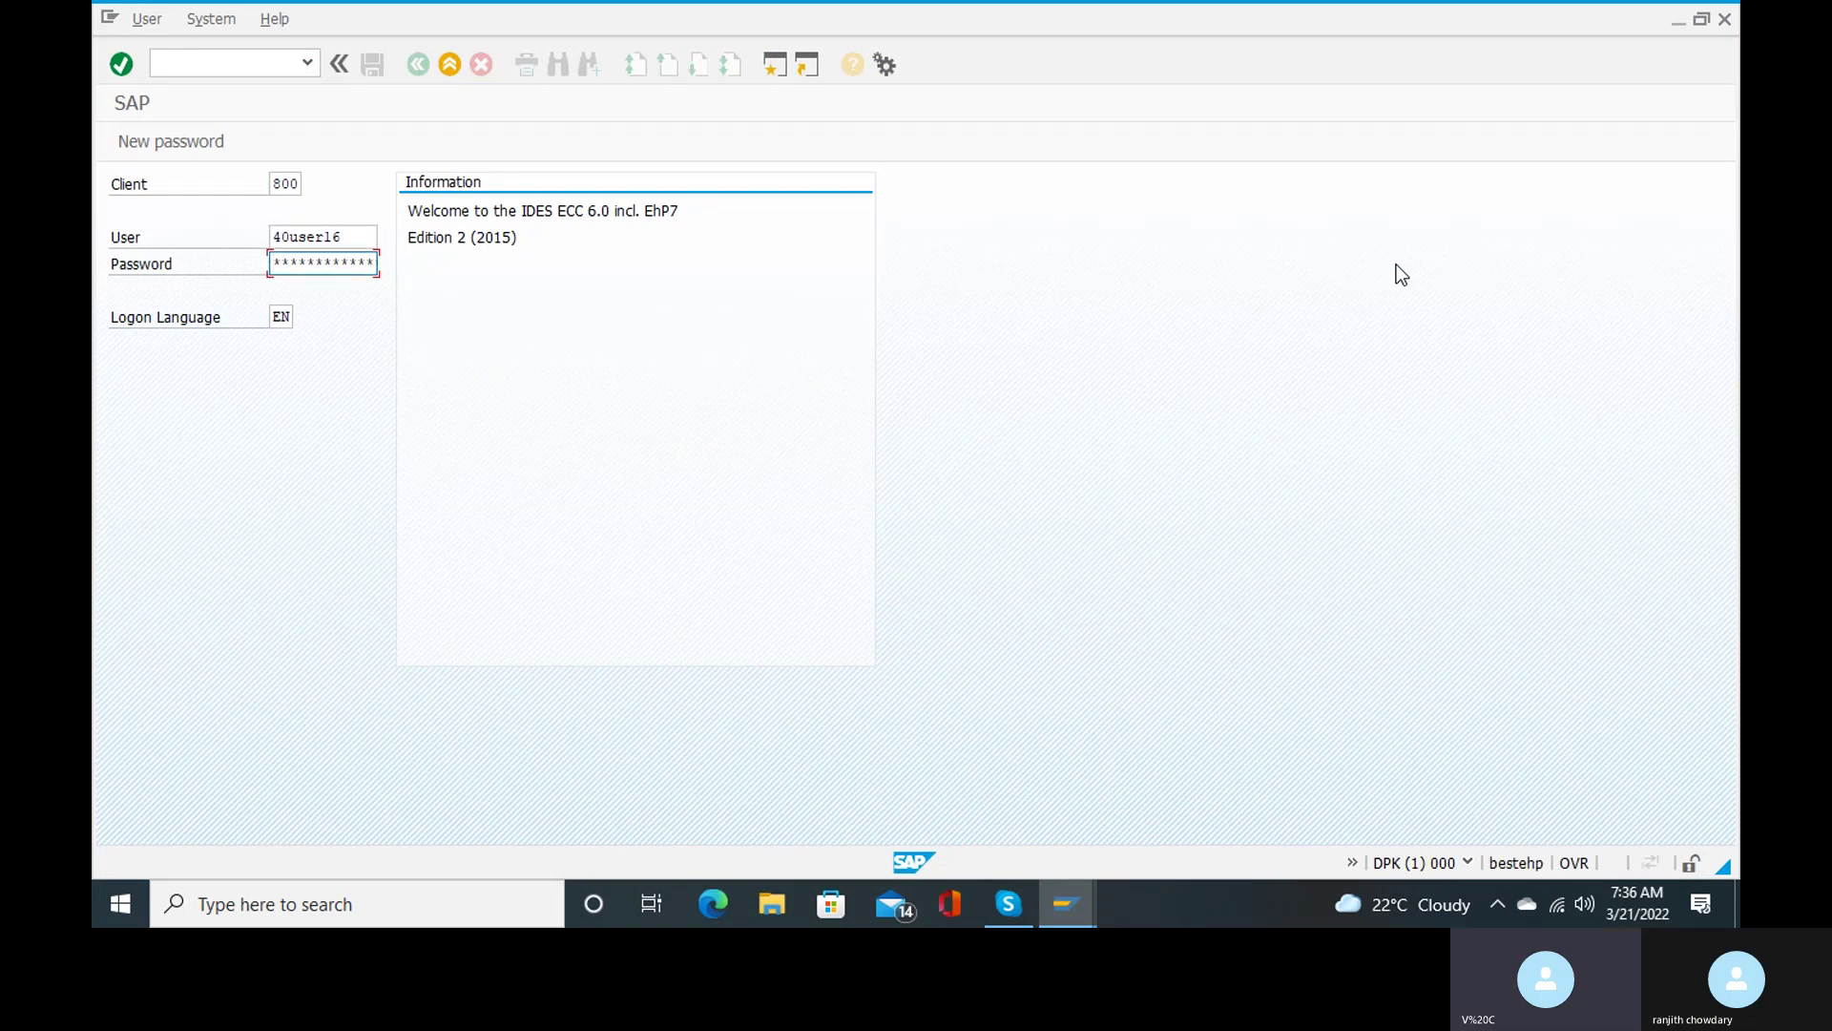
{"action": "type", "text": "*******"}
{"action": "key", "text": "Return"}
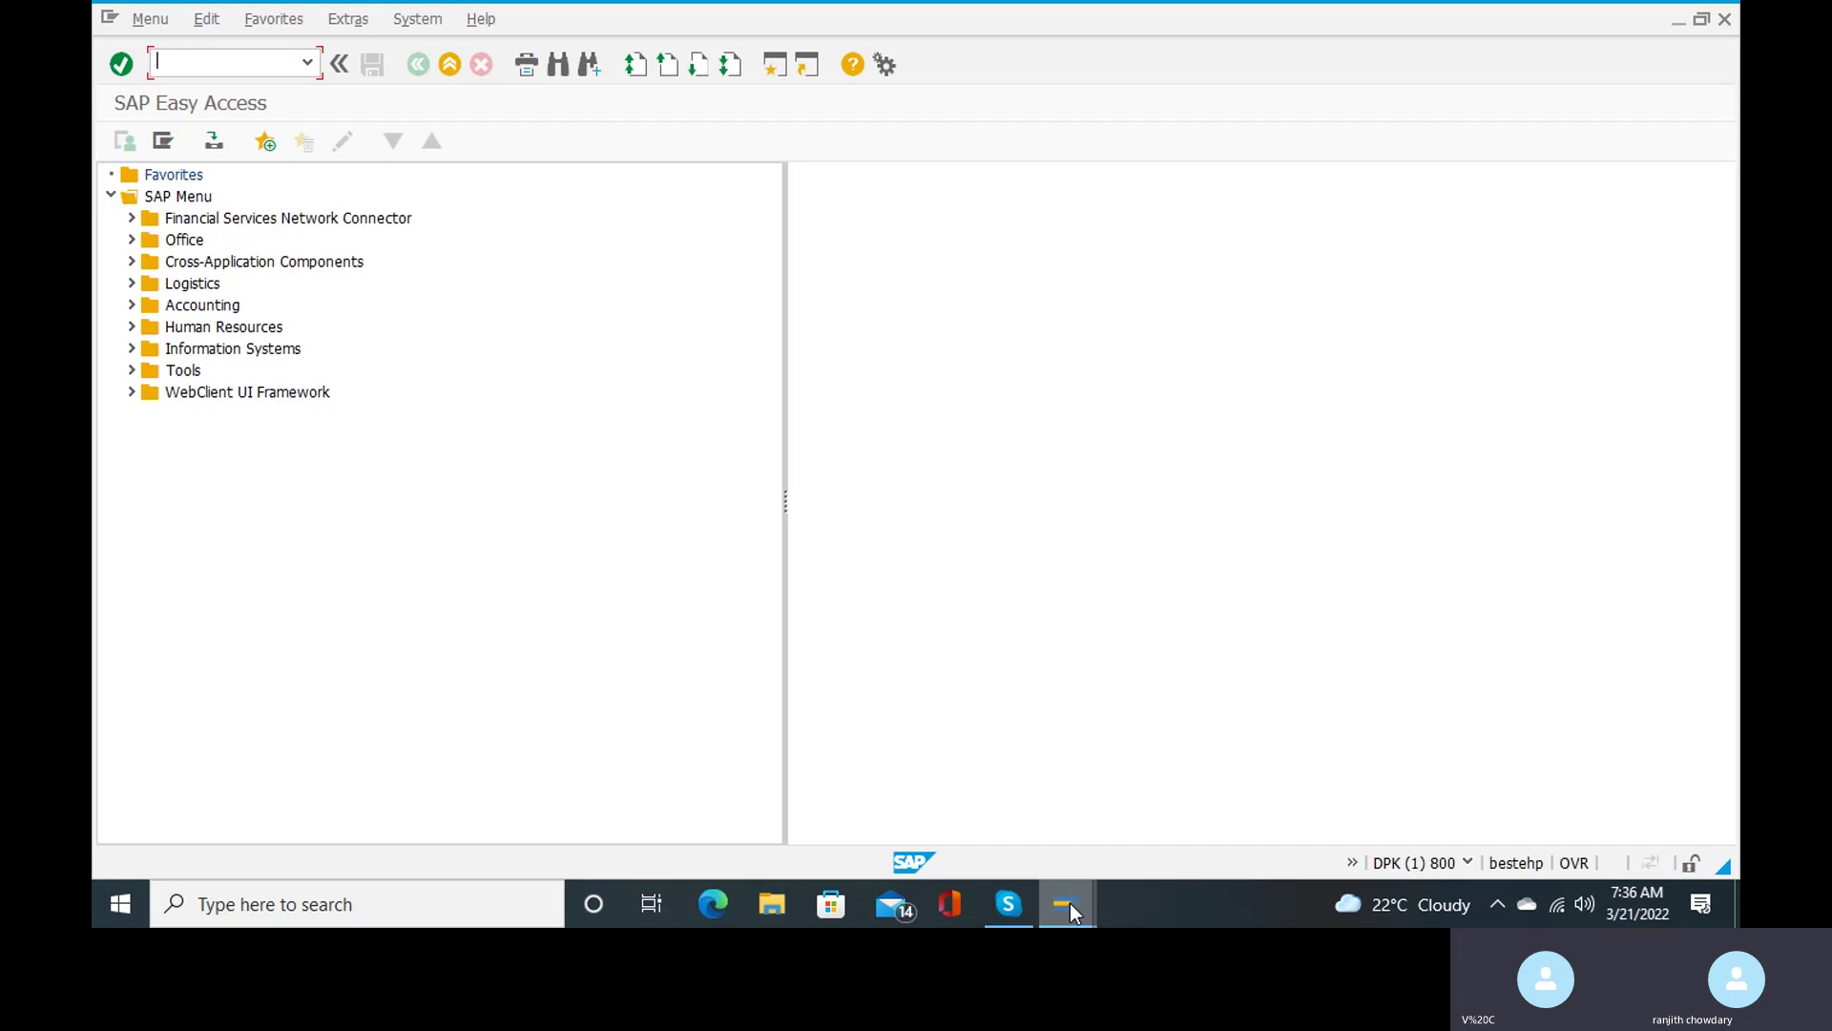
Step: Open the currency translation exchange rate types table with transaction code OB07
{"action": "mouse_move", "coordinate": [1069, 903]}
{"action": "mouse_move", "coordinate": [1012, 903]}
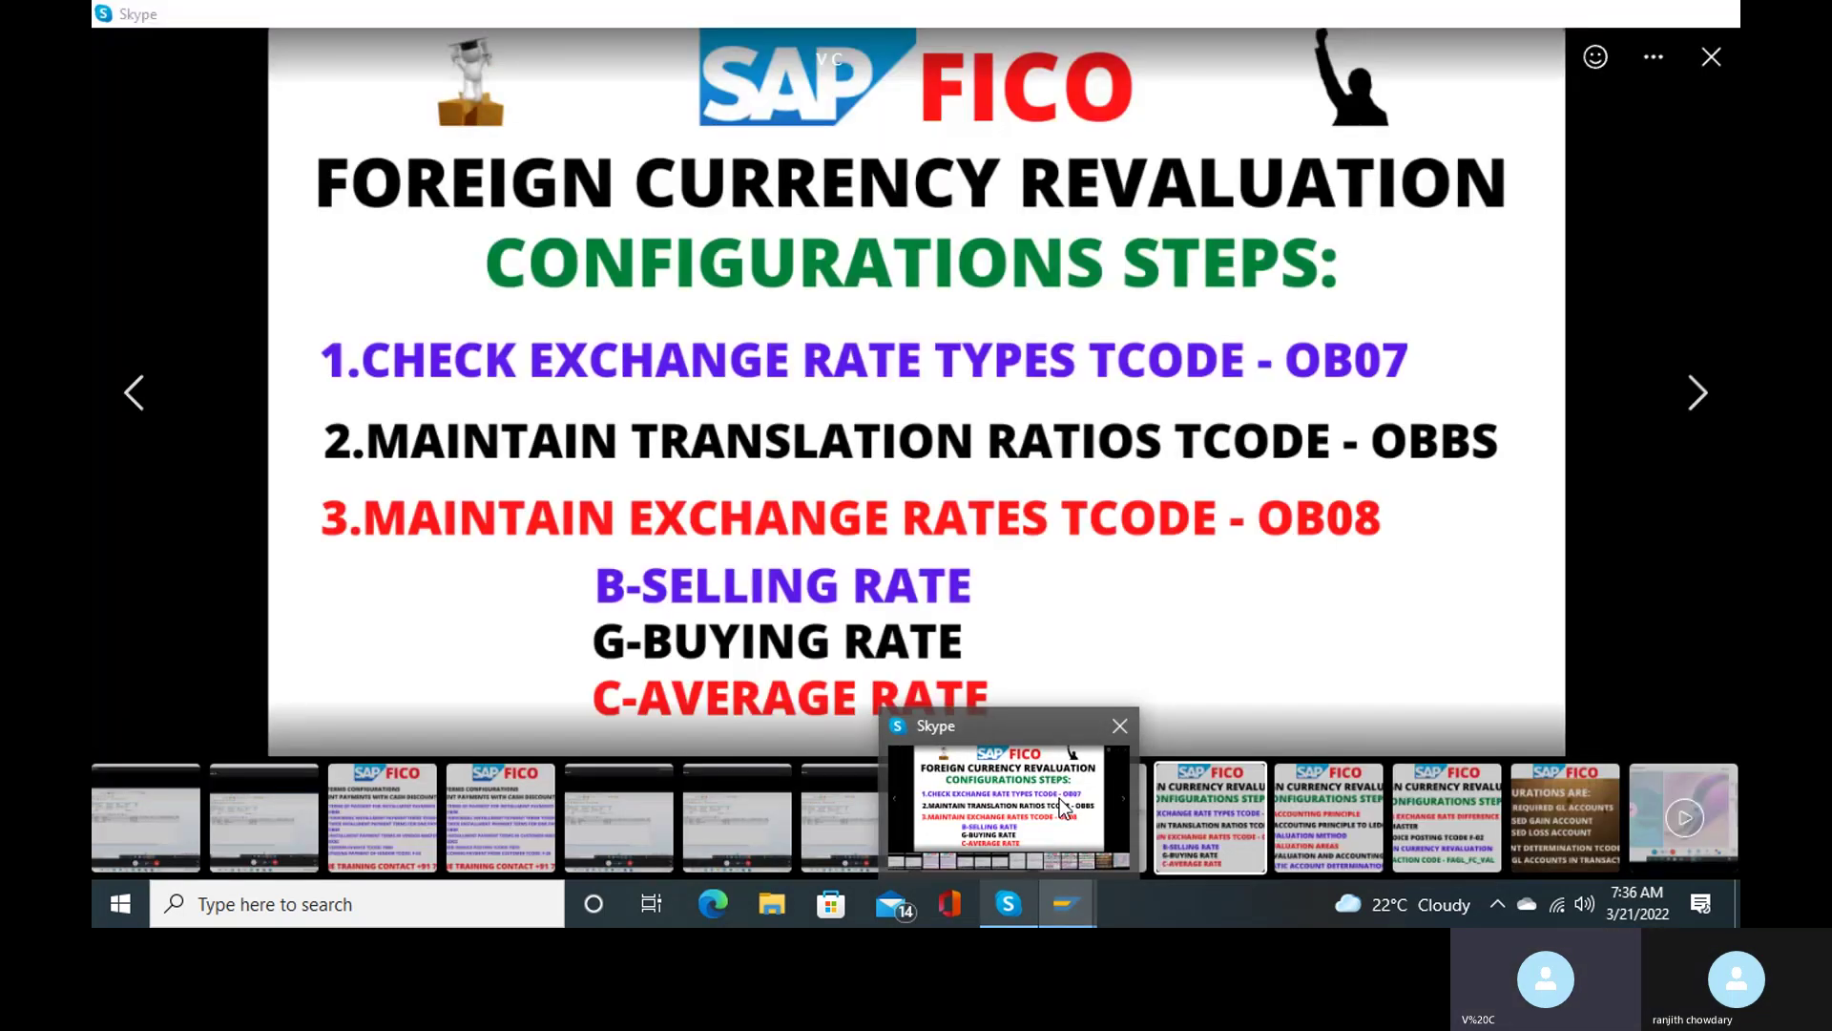
{"action": "type", "text": "ob0"}
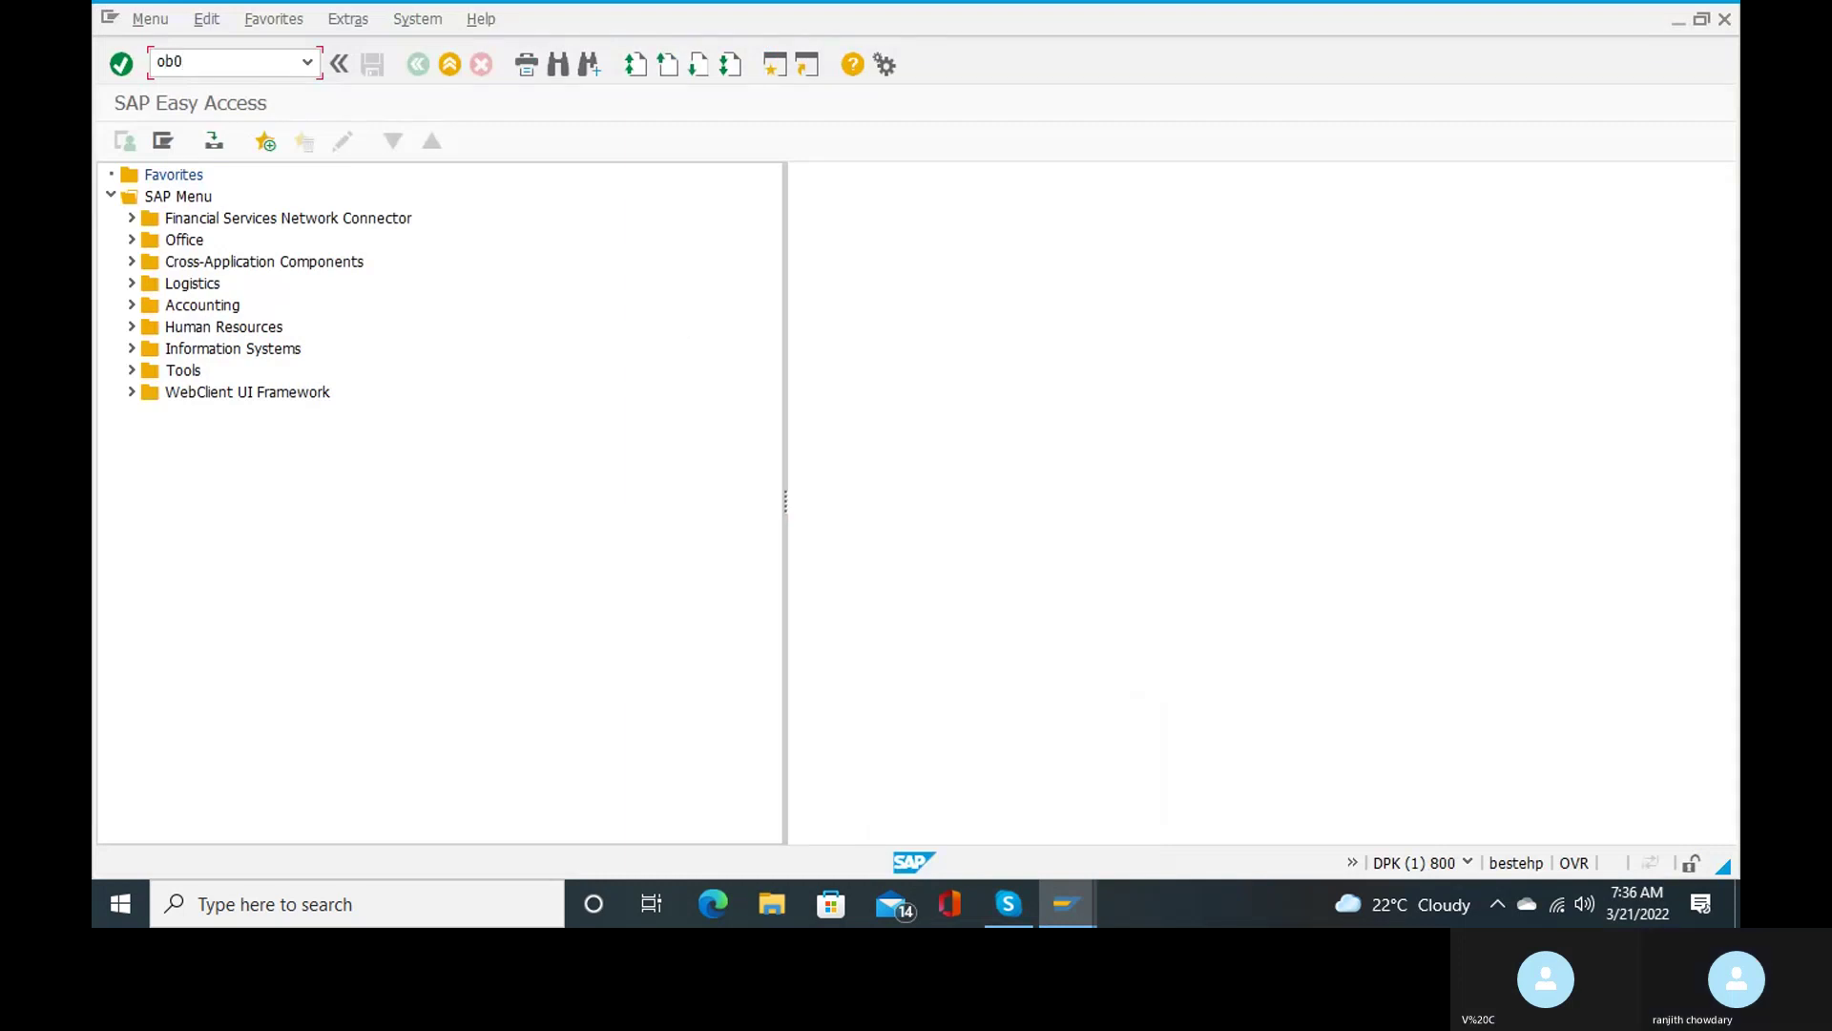
{"action": "key", "text": "Return"}
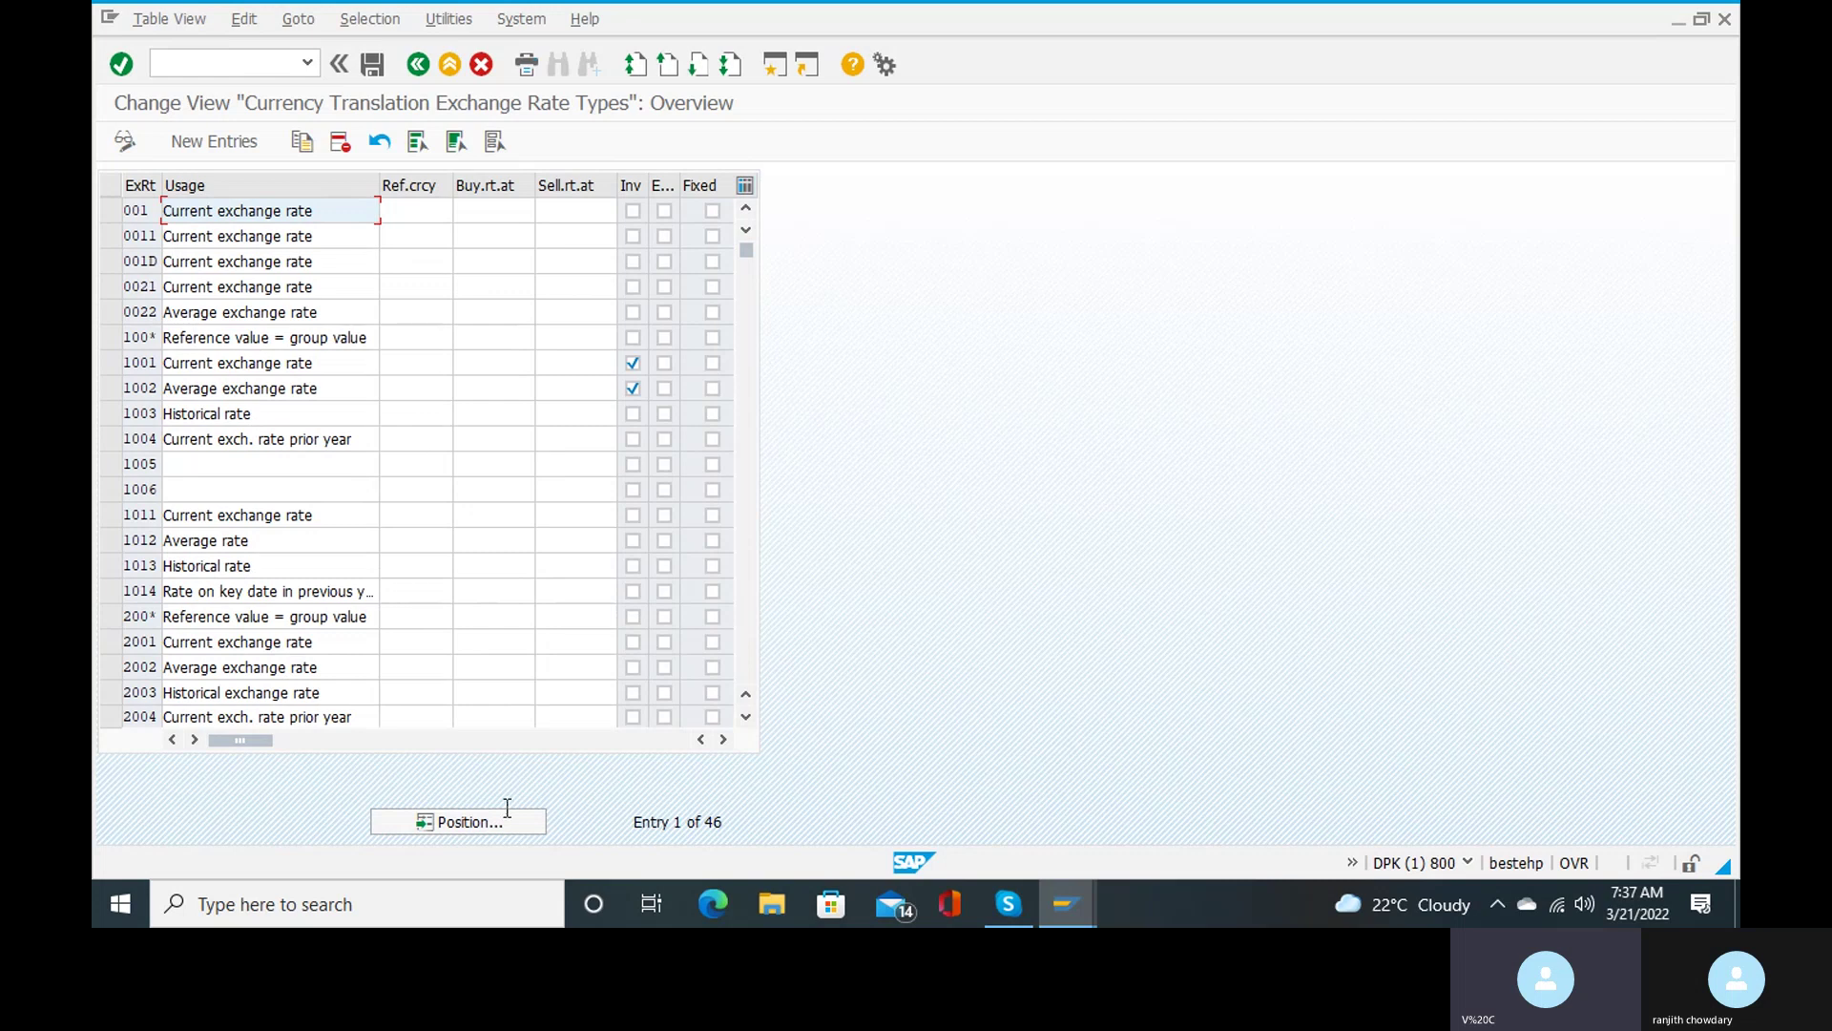
Step: Locate exchange rate types G and M in the table and widen the Usage column slightly to read the descriptions
{"action": "left_click", "coordinate": [477, 830]}
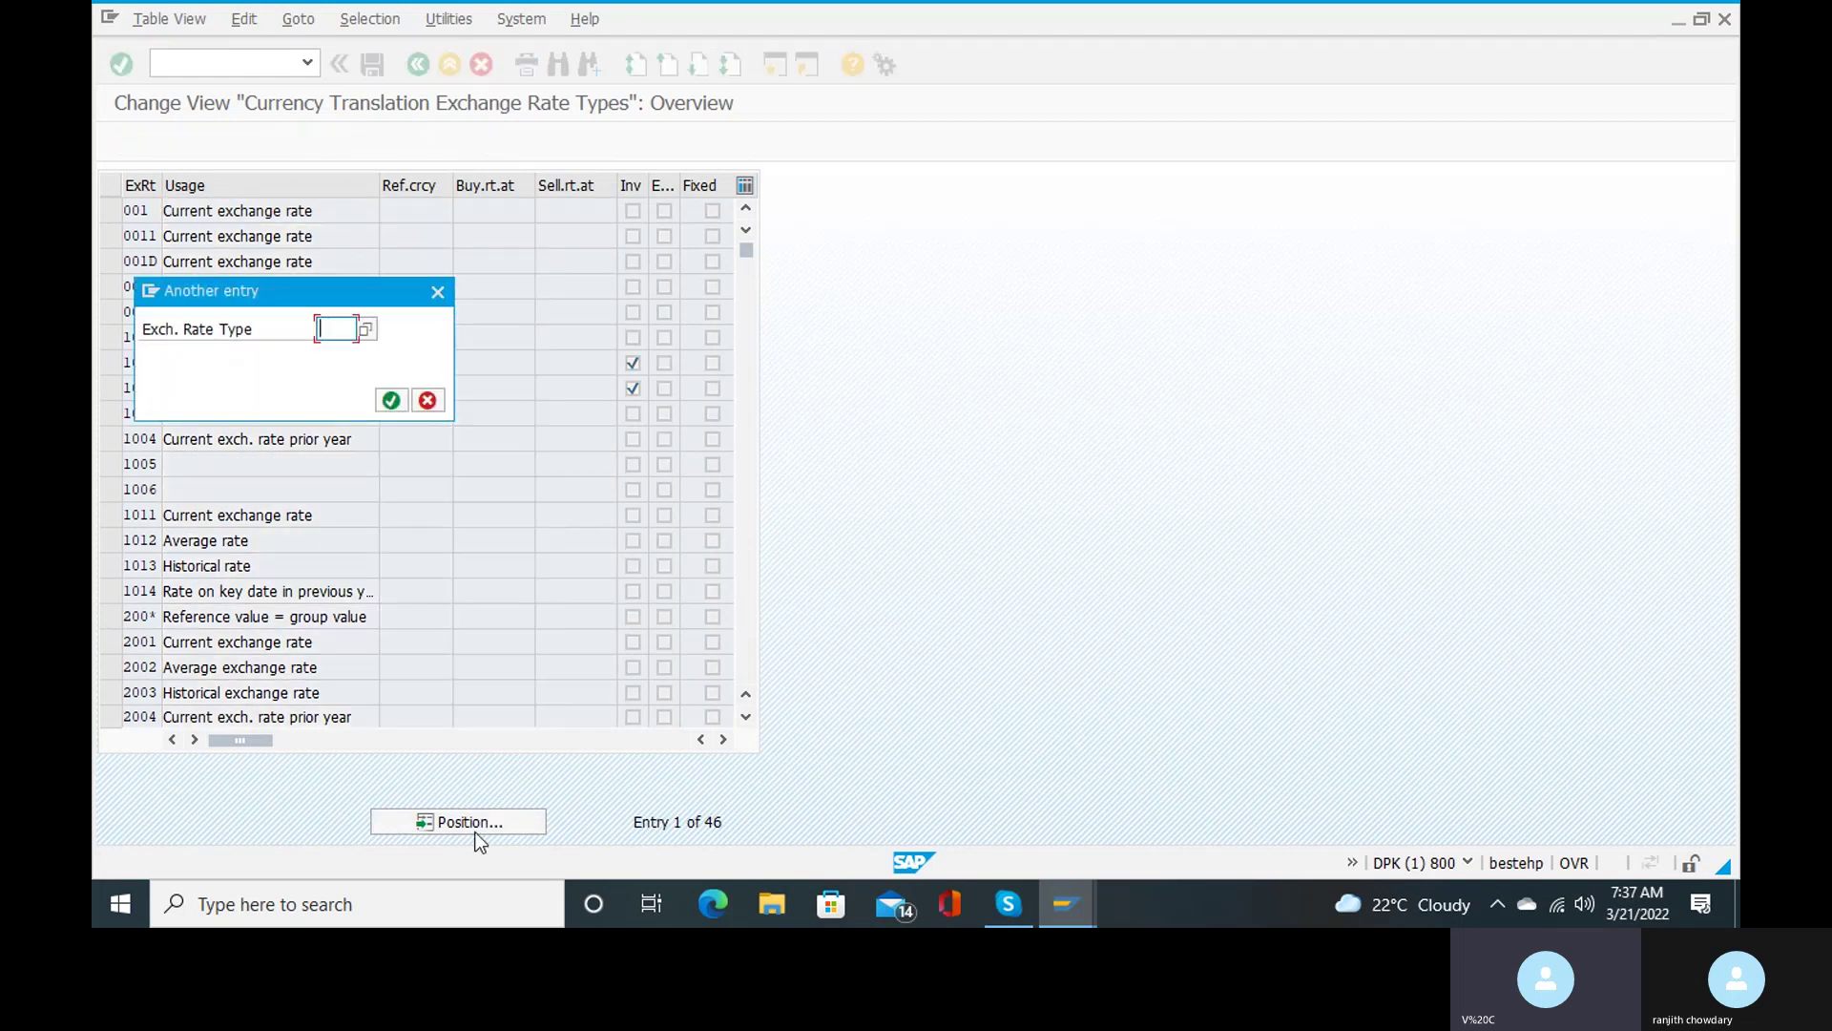
{"action": "type", "text": "g"}
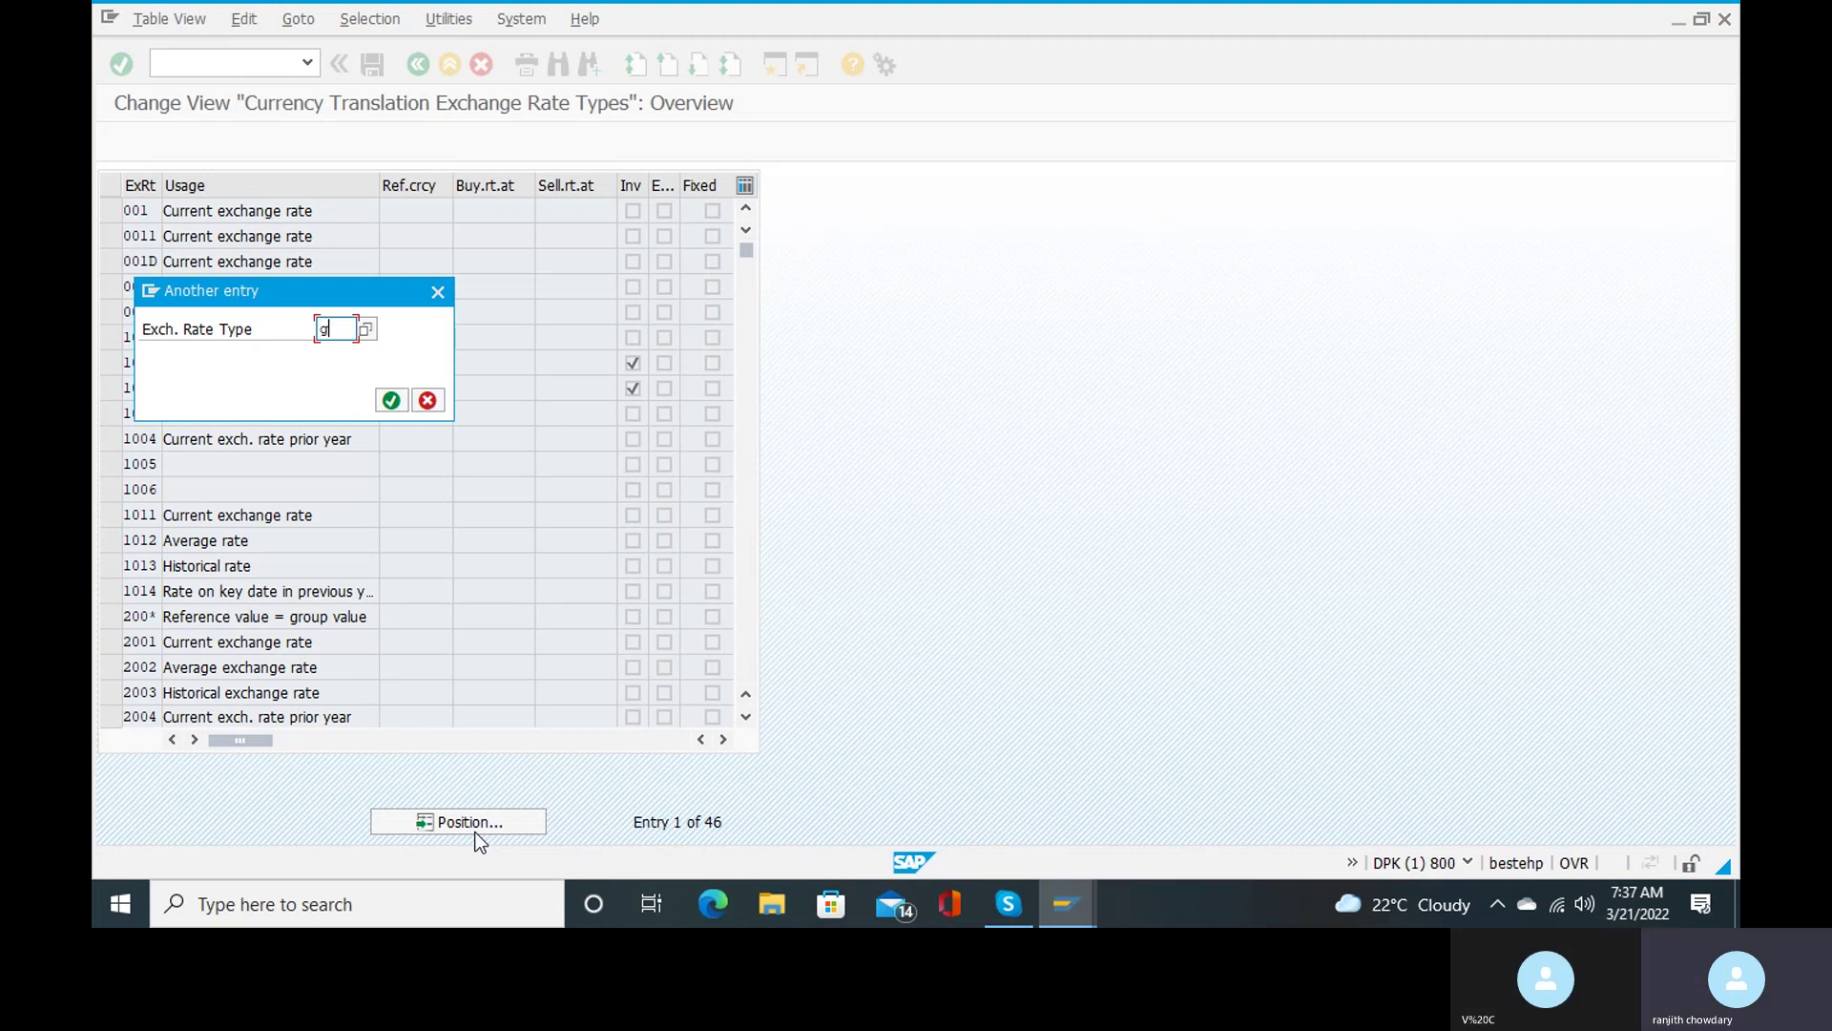
{"action": "key", "text": "Return"}
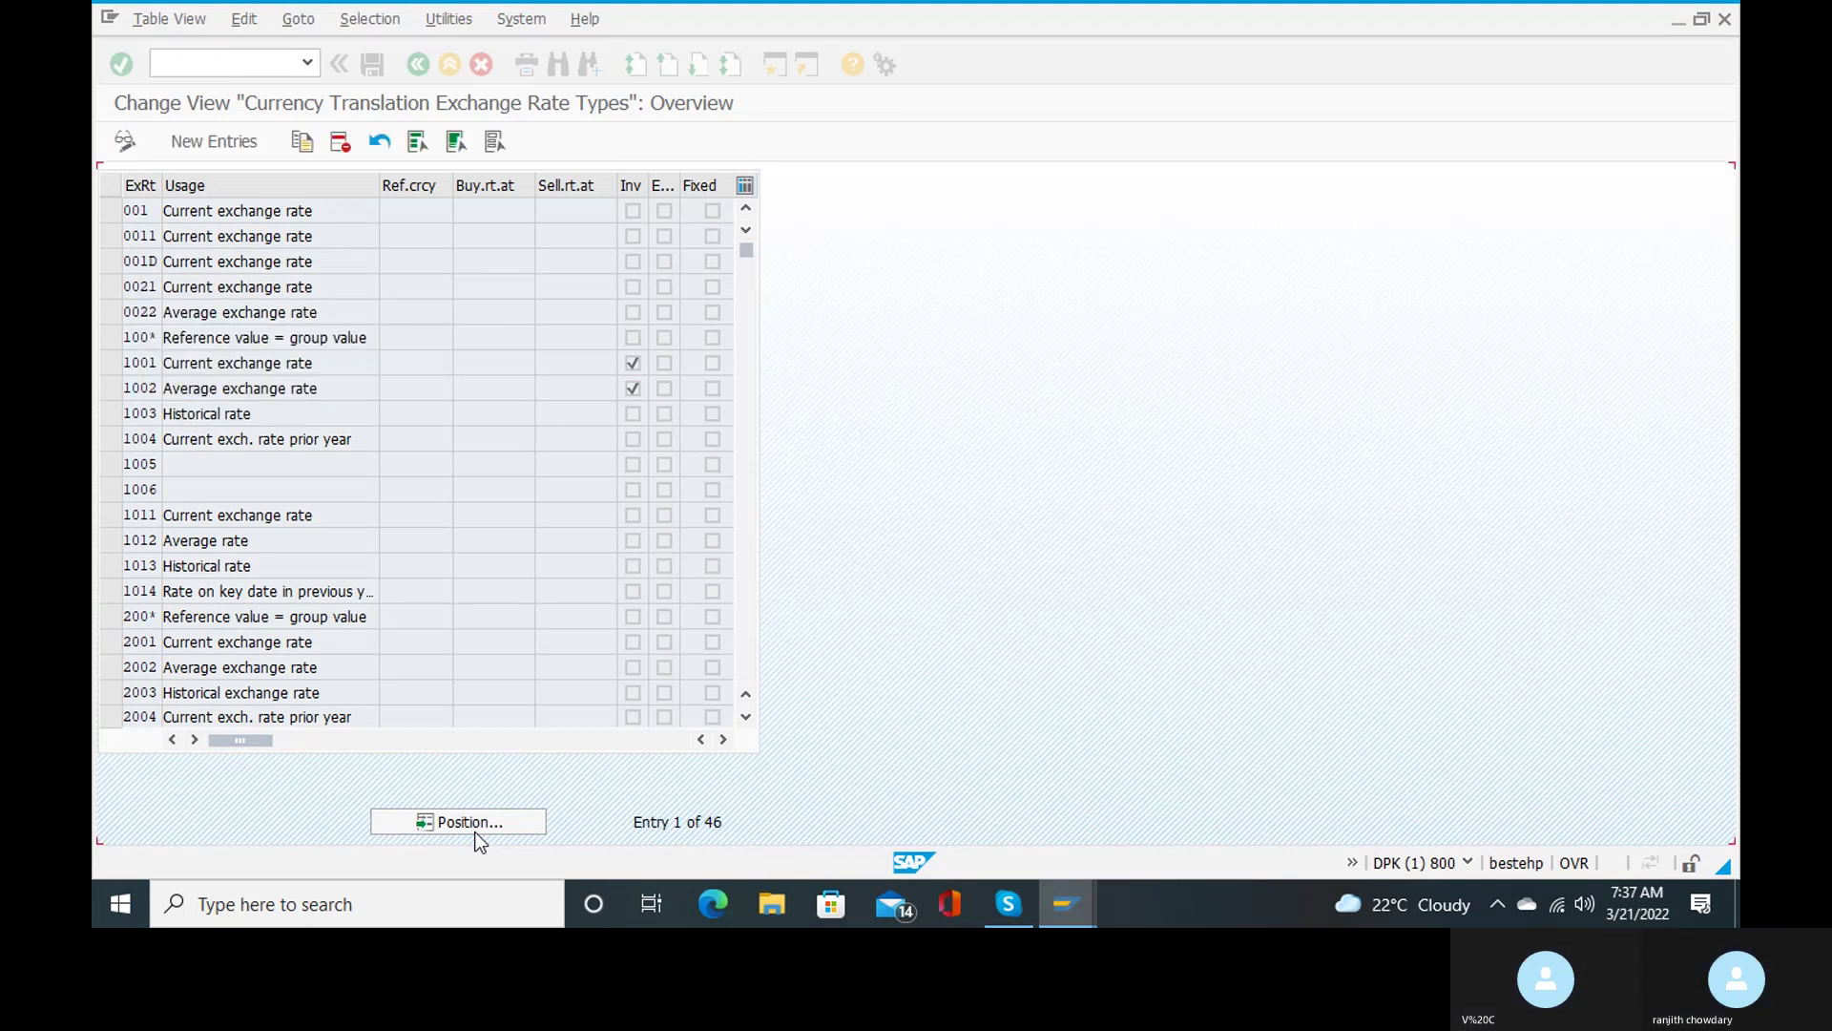
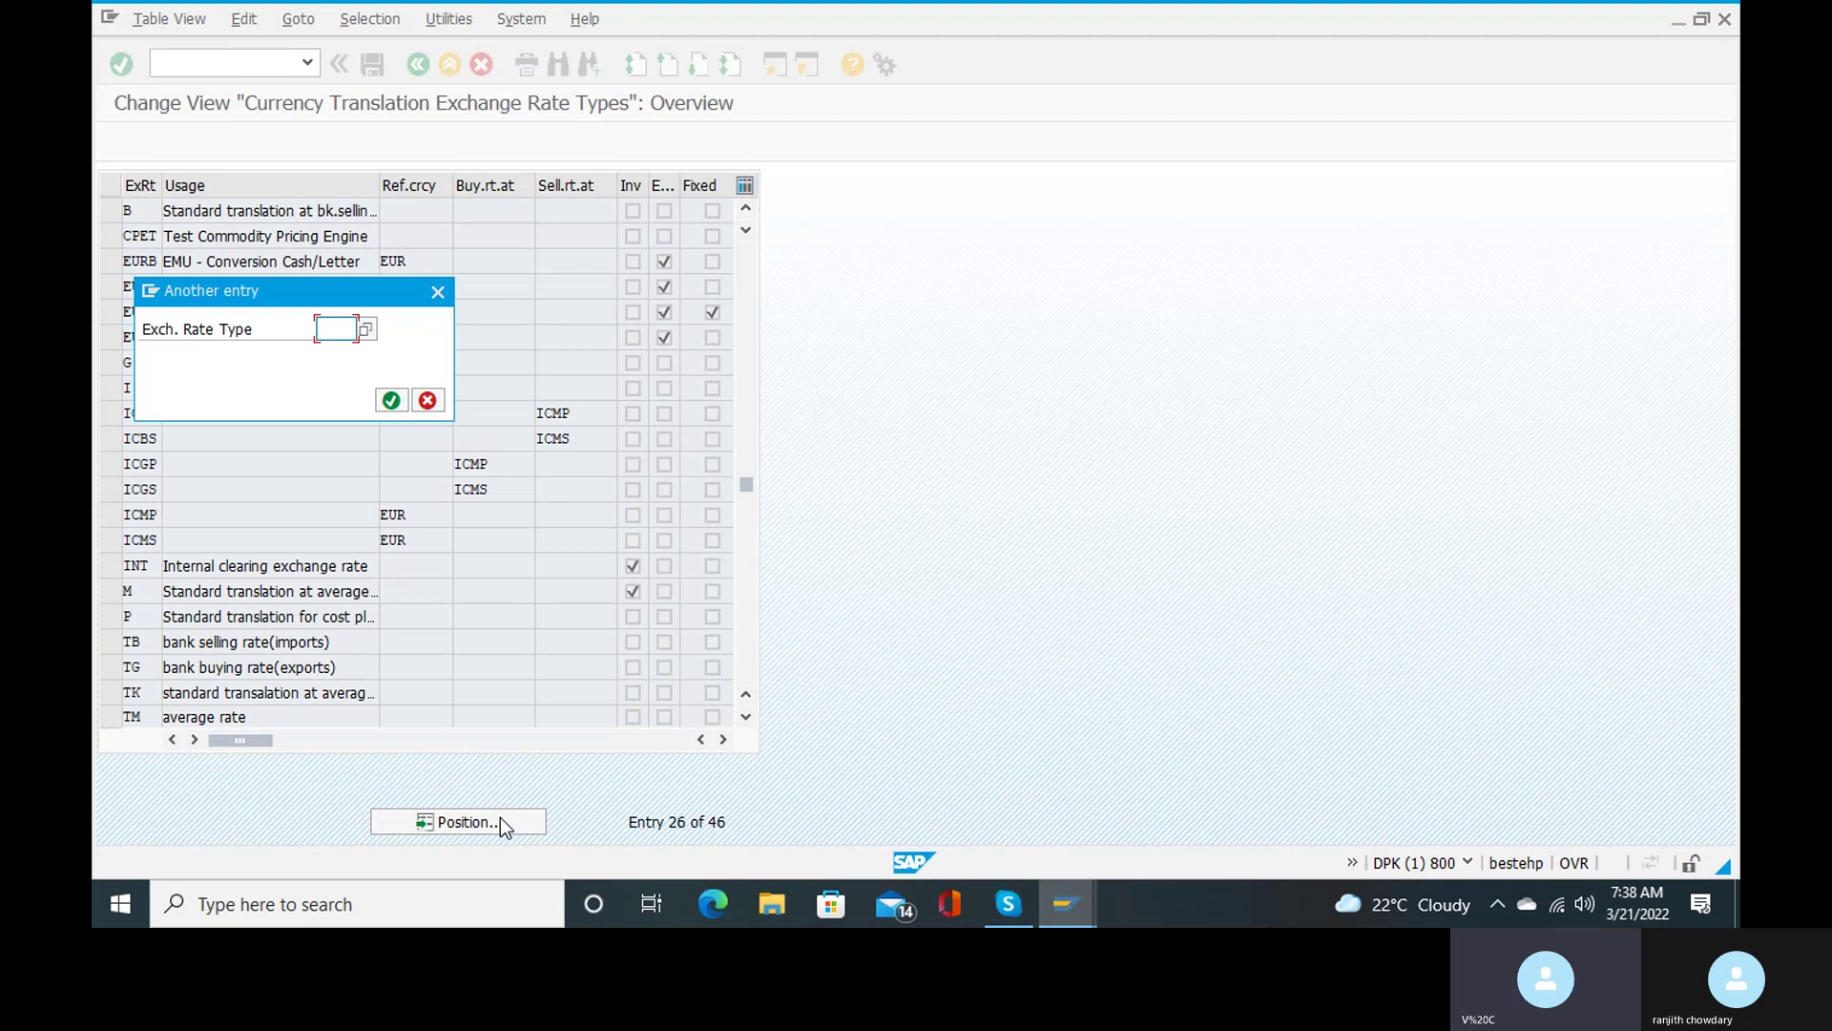
{"action": "type", "text": "m"}
{"action": "key", "text": "Return"}
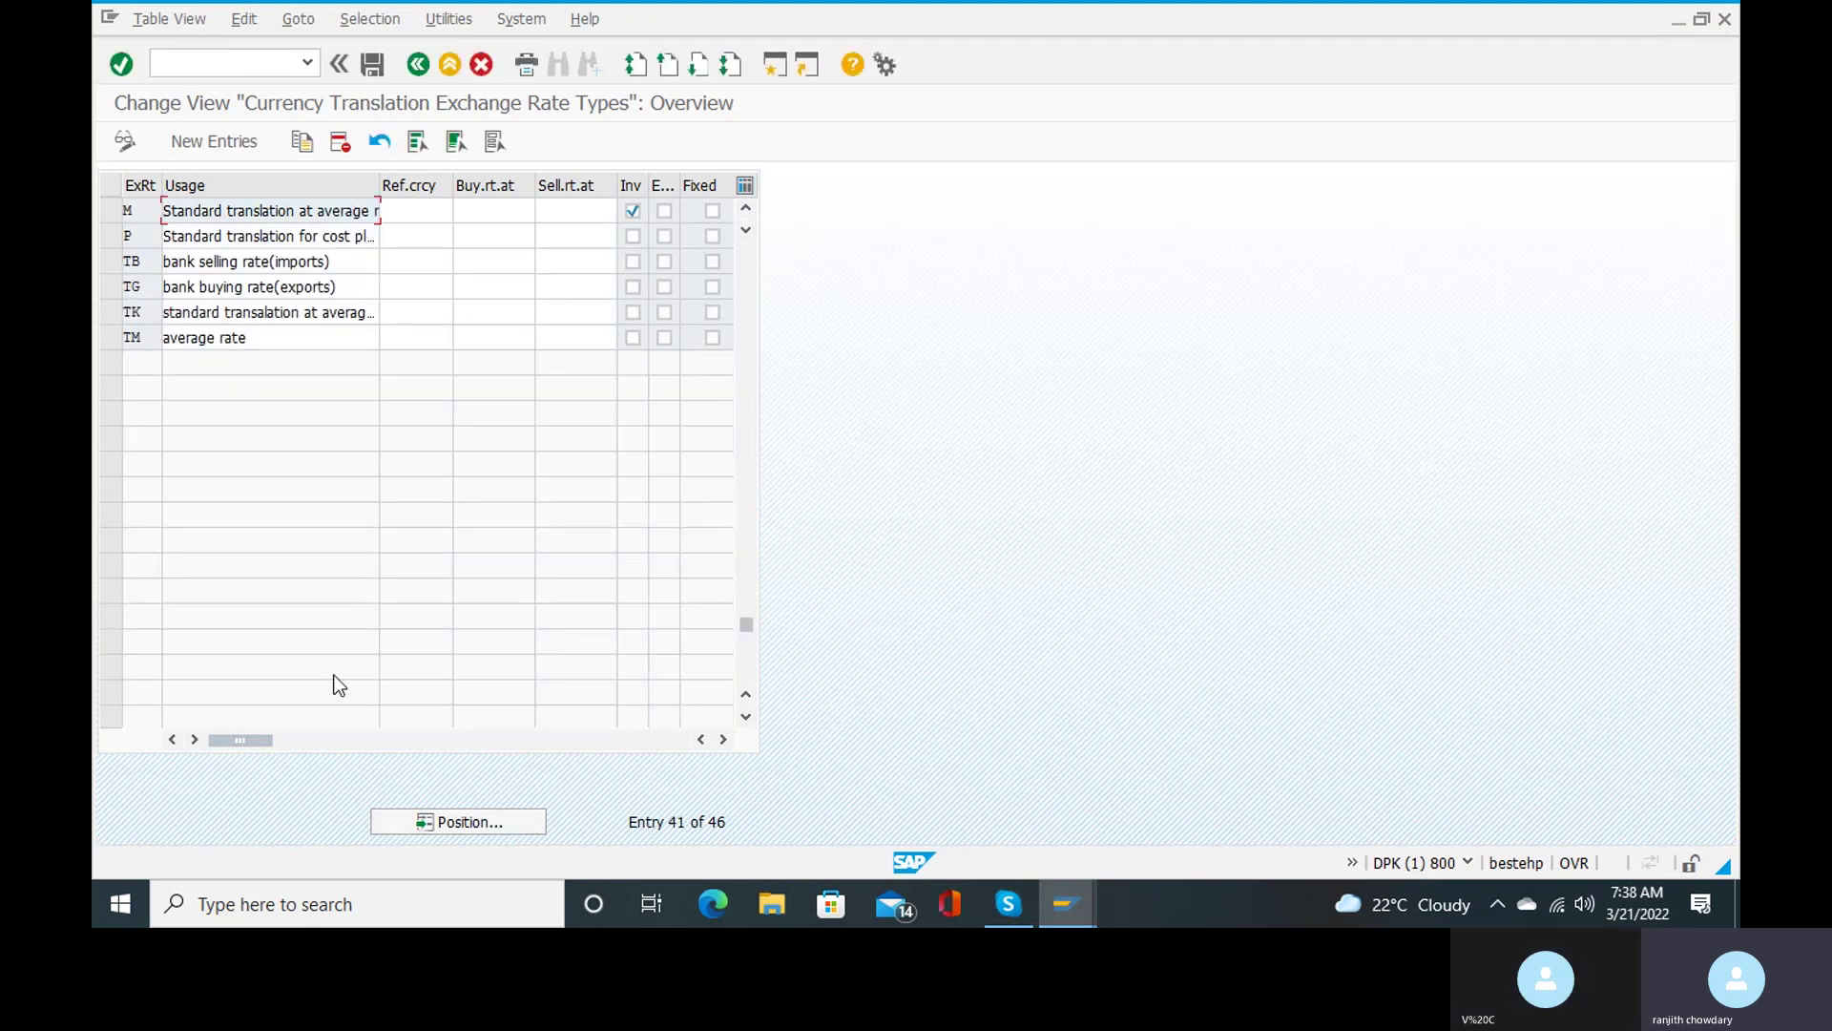
{"action": "left_click_drag", "start_coordinate": [380, 184], "coordinate": [391, 184]}
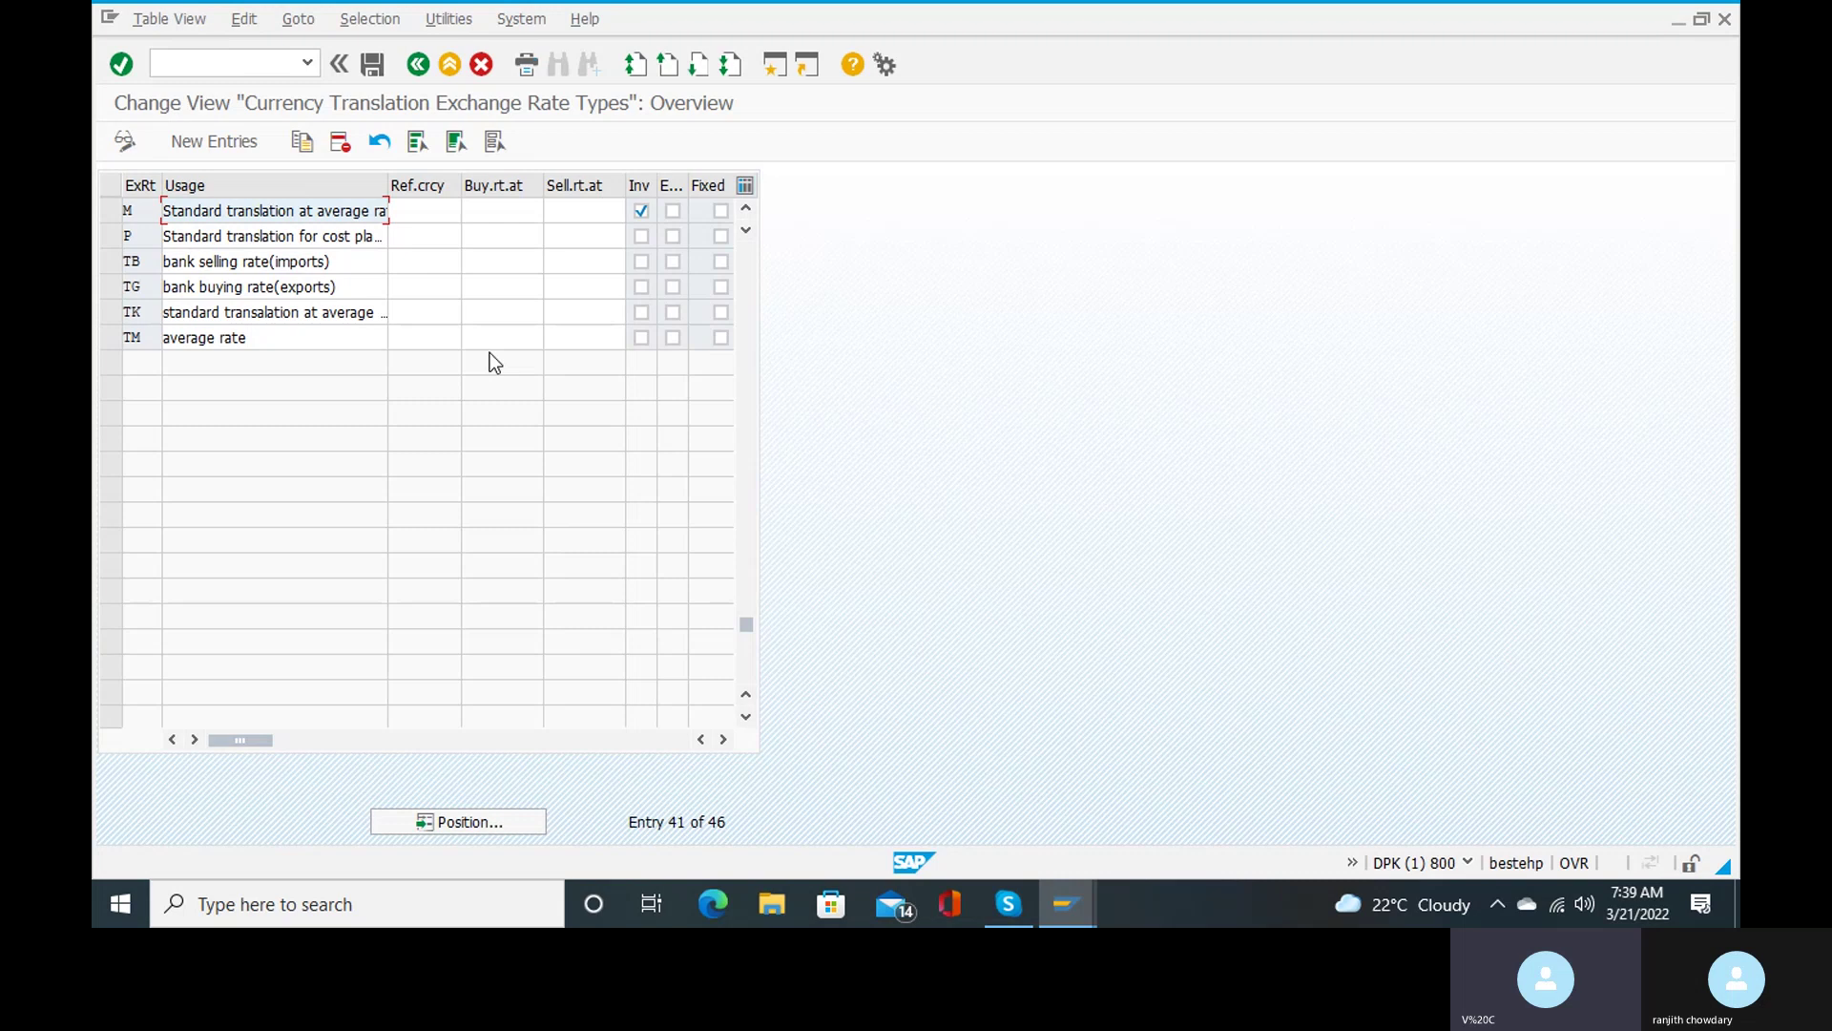
{"action": "left_click", "coordinate": [642, 211]}
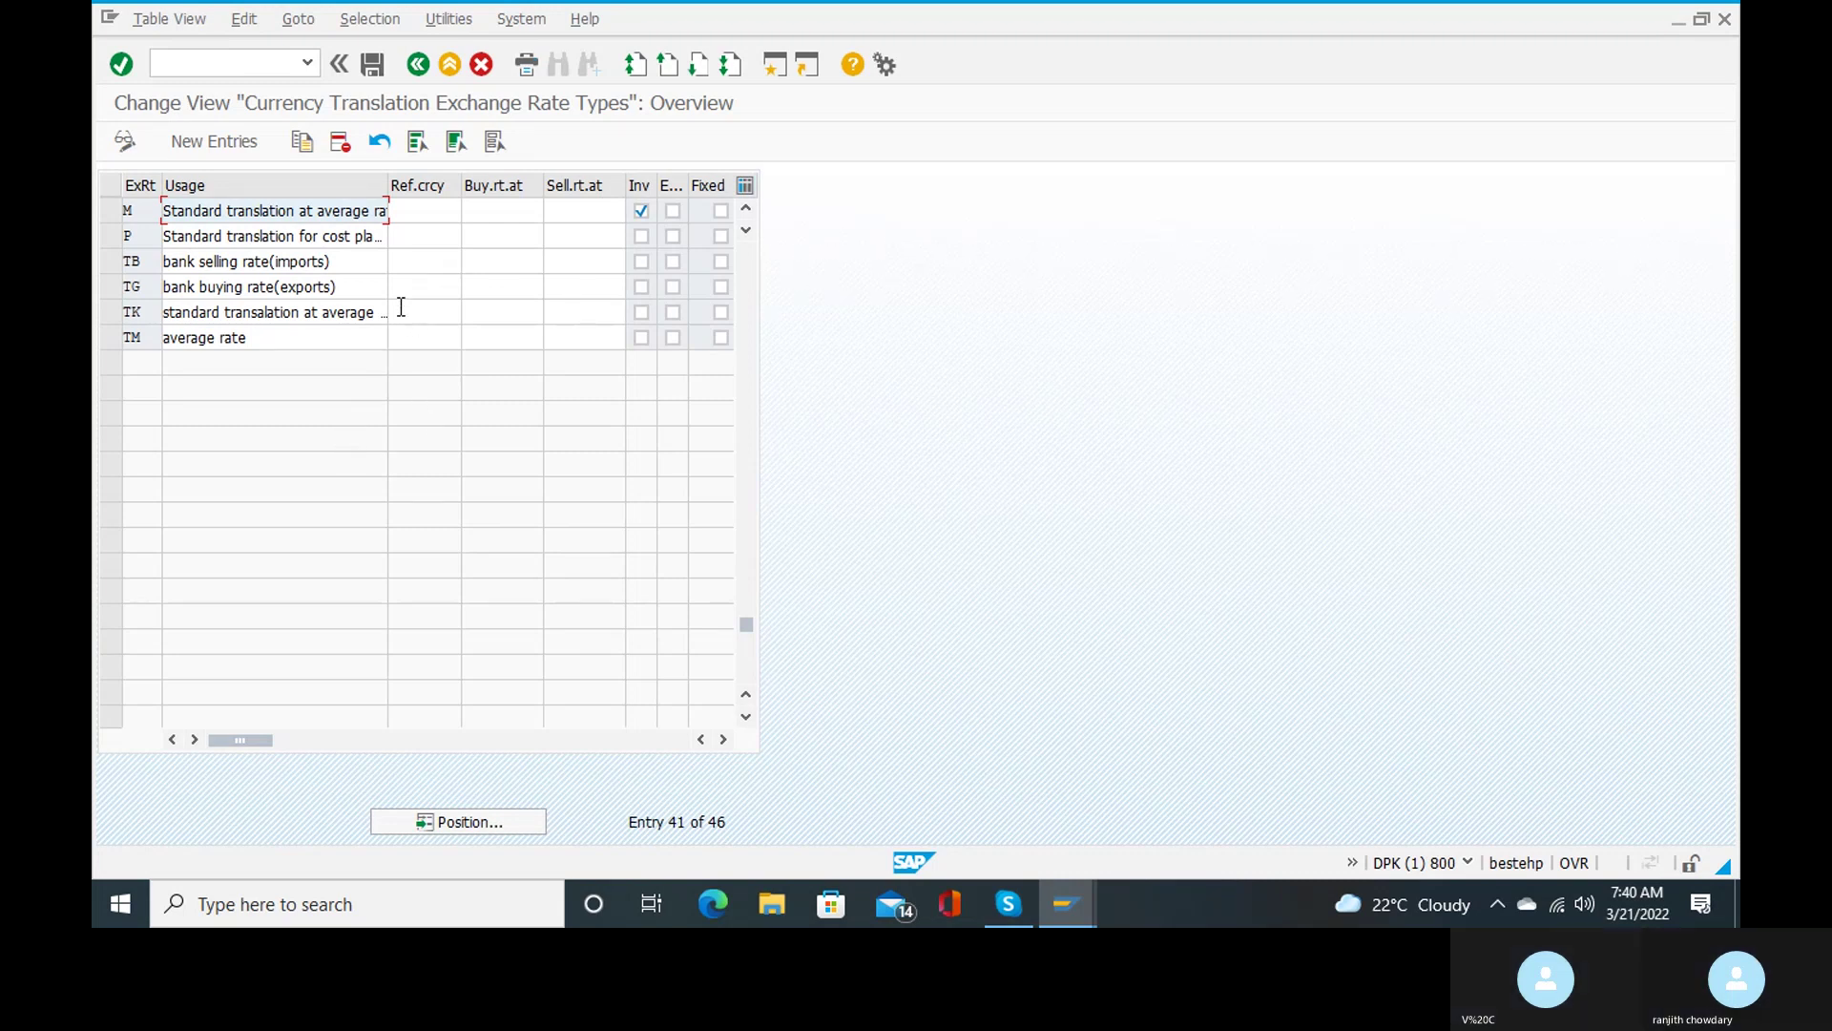
Step: Add a new exchange rate type RAN1 with the usage "foreign currency buying rate"
{"action": "left_click", "coordinate": [227, 143]}
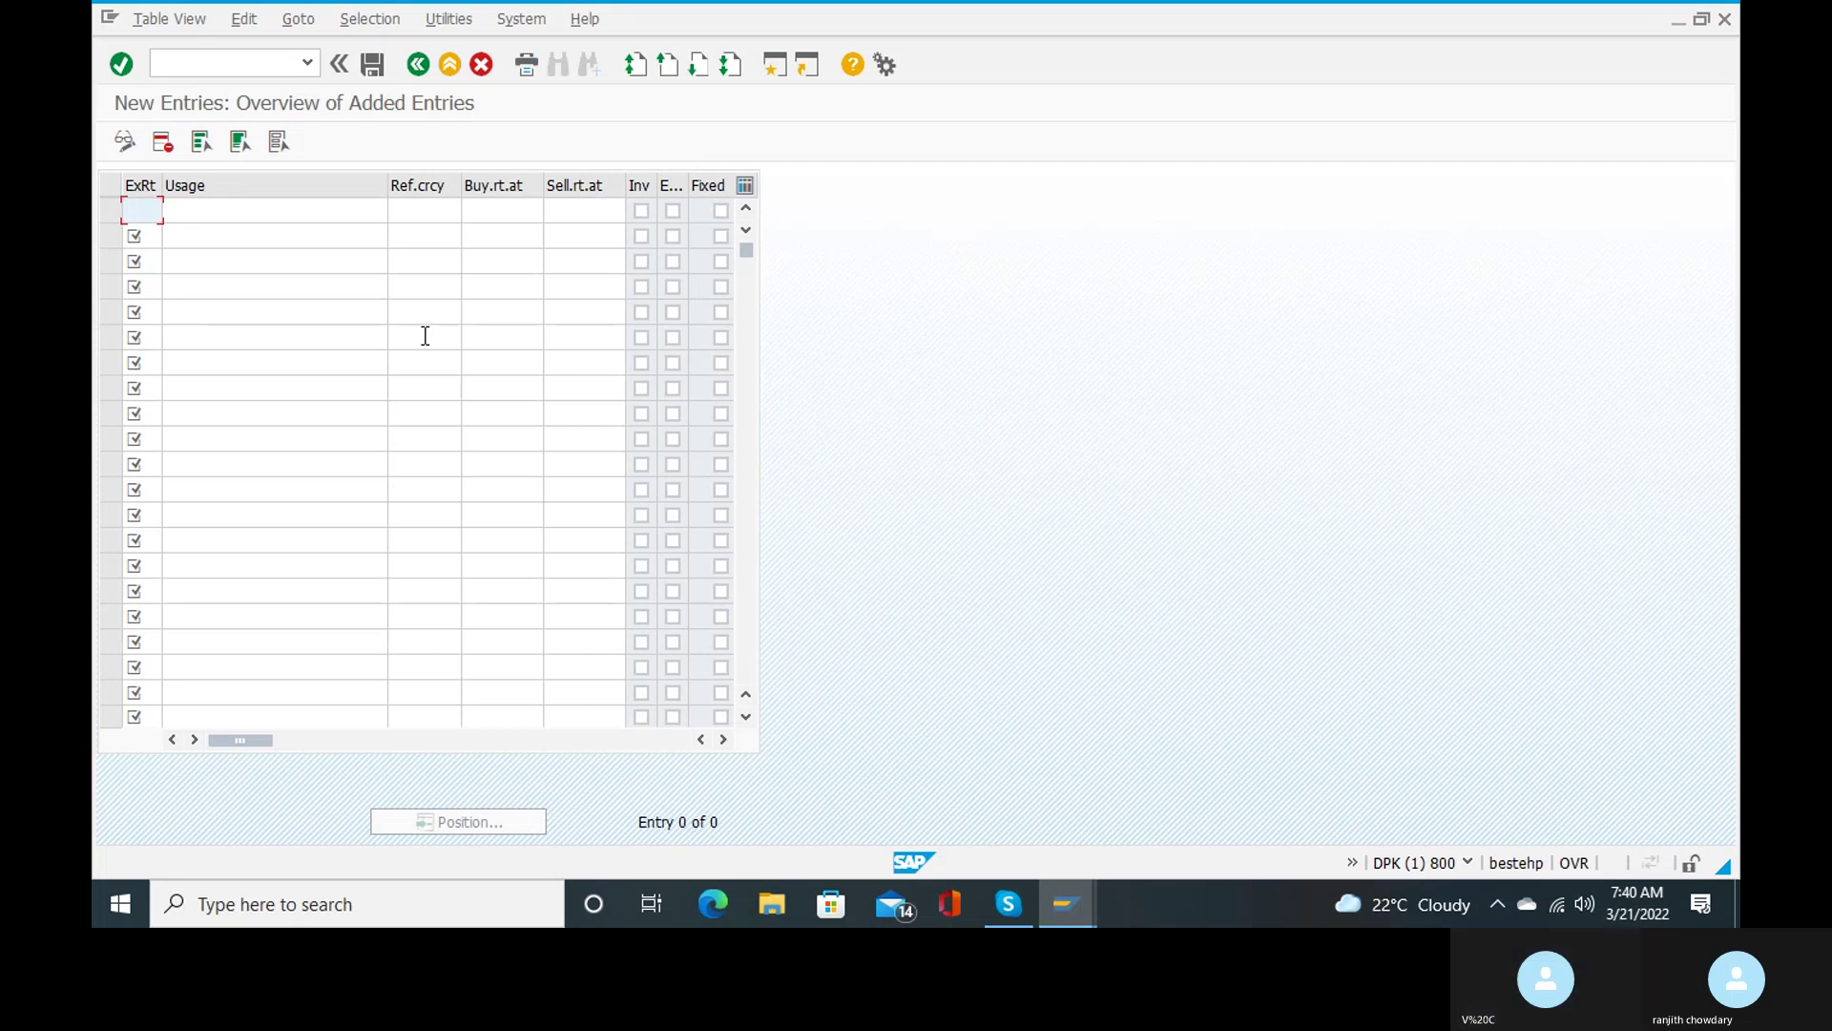
{"action": "type", "text": "ranl"}
{"action": "key", "text": "Tab"}
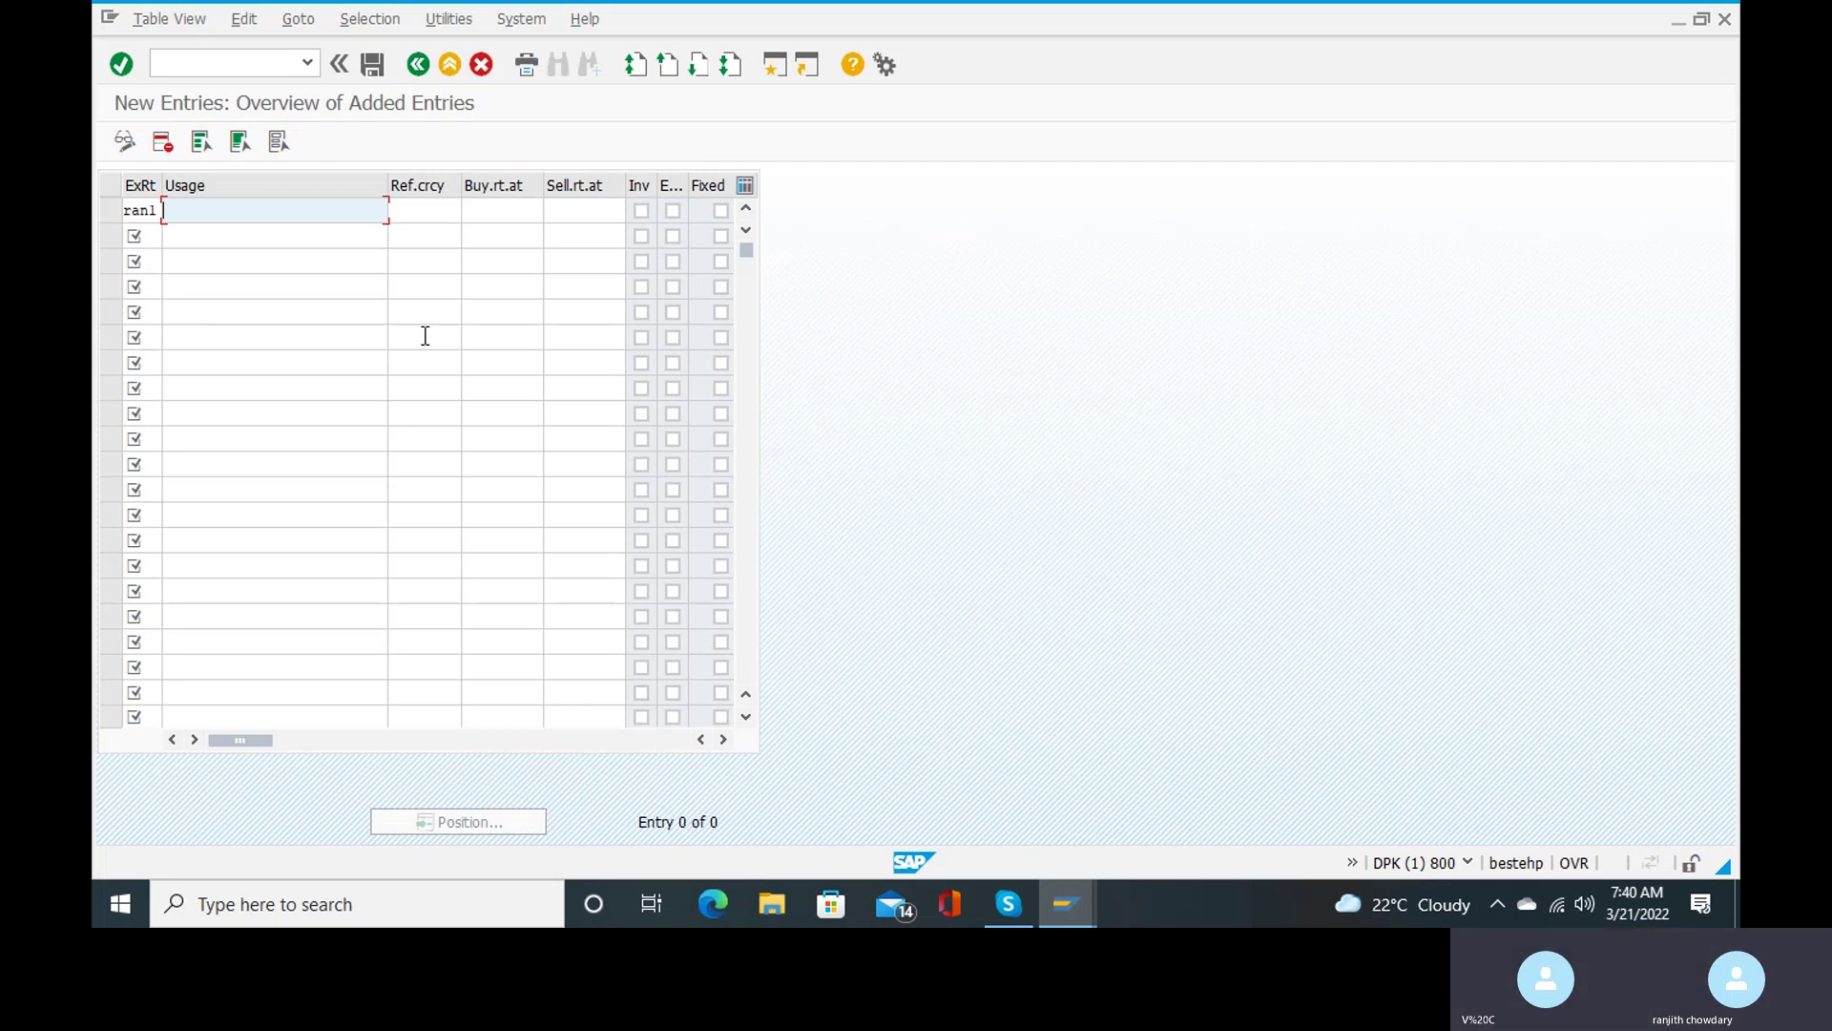
{"action": "type", "text": "fore"}
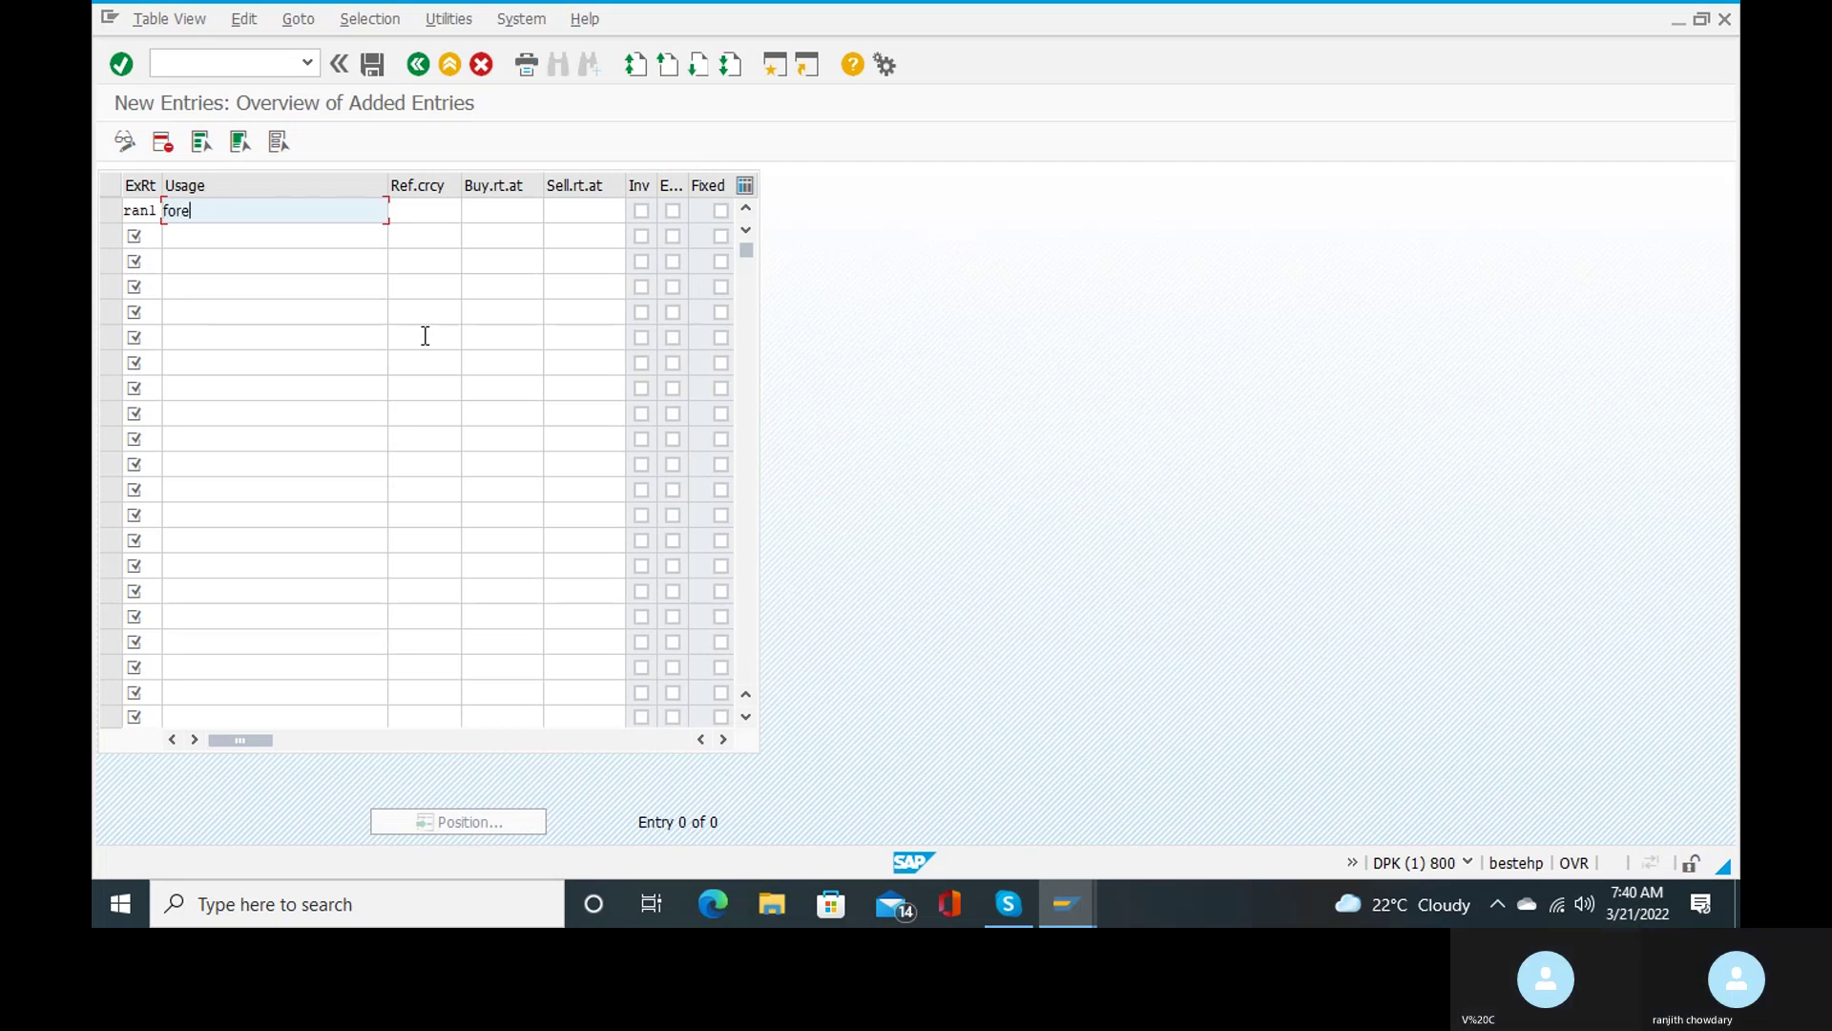
{"action": "type", "text": "ign currency"}
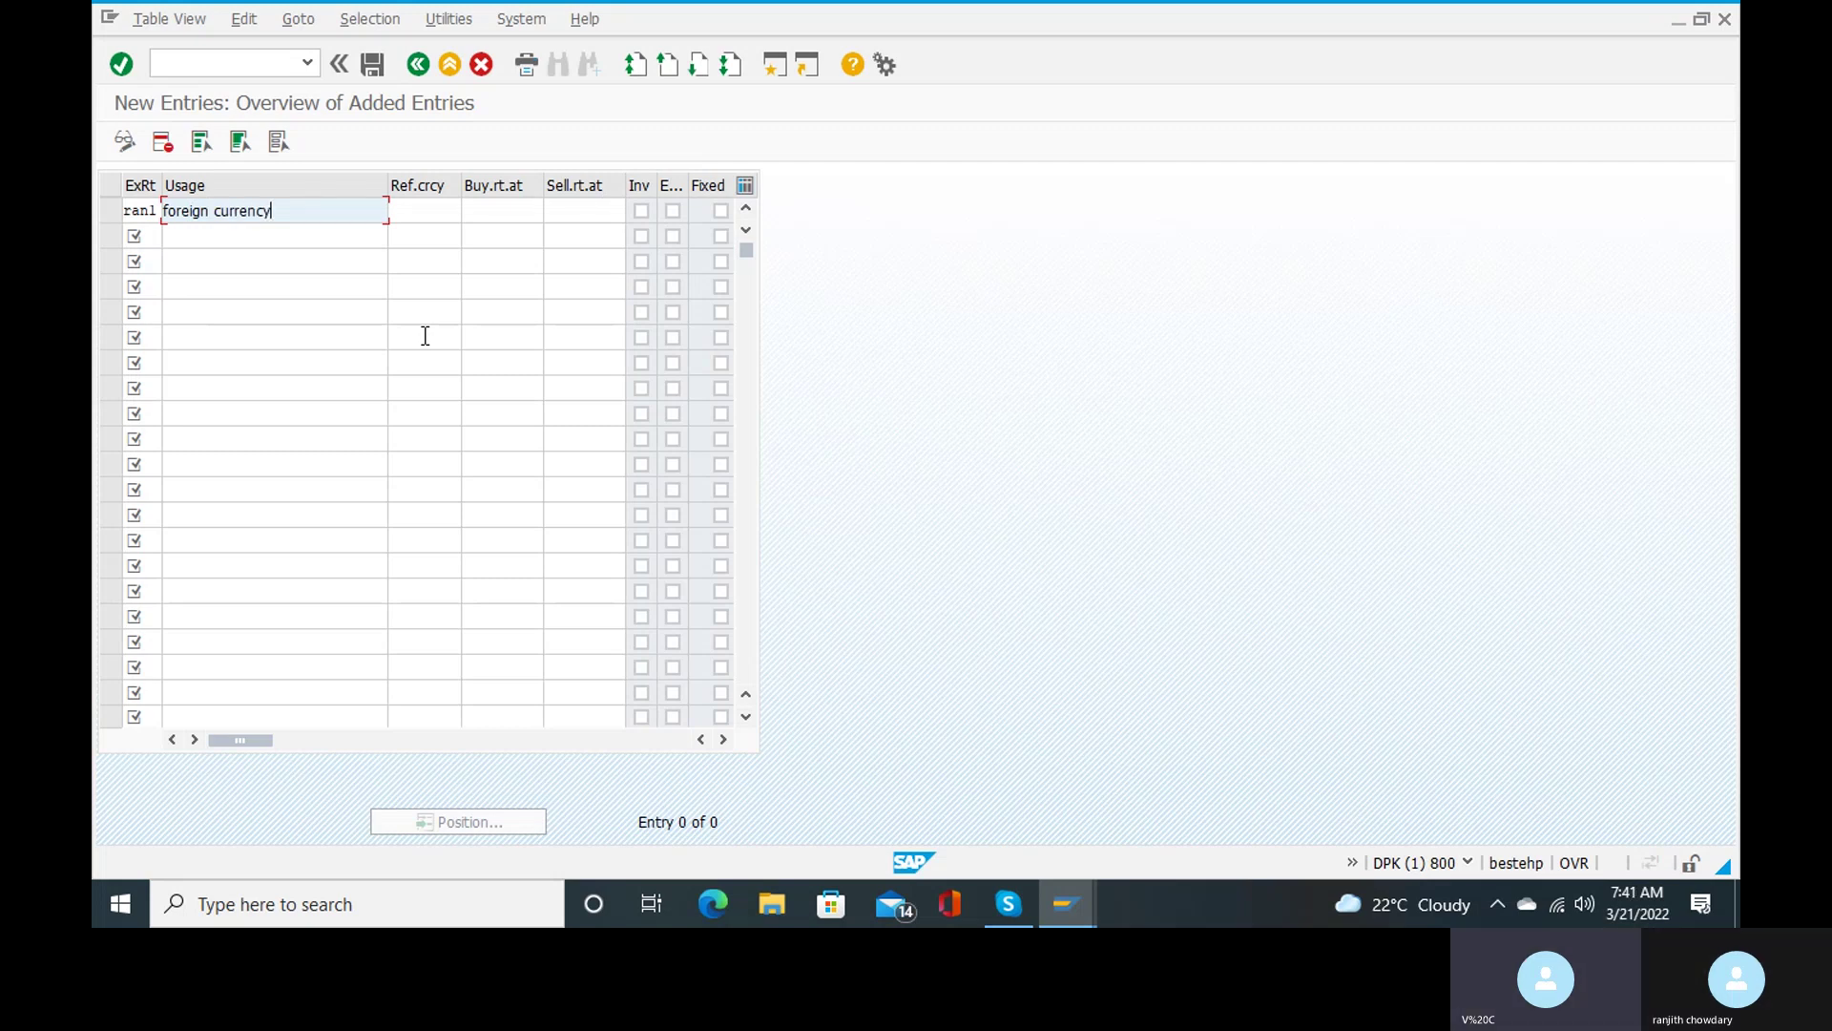
{"action": "type", "text": " buy"}
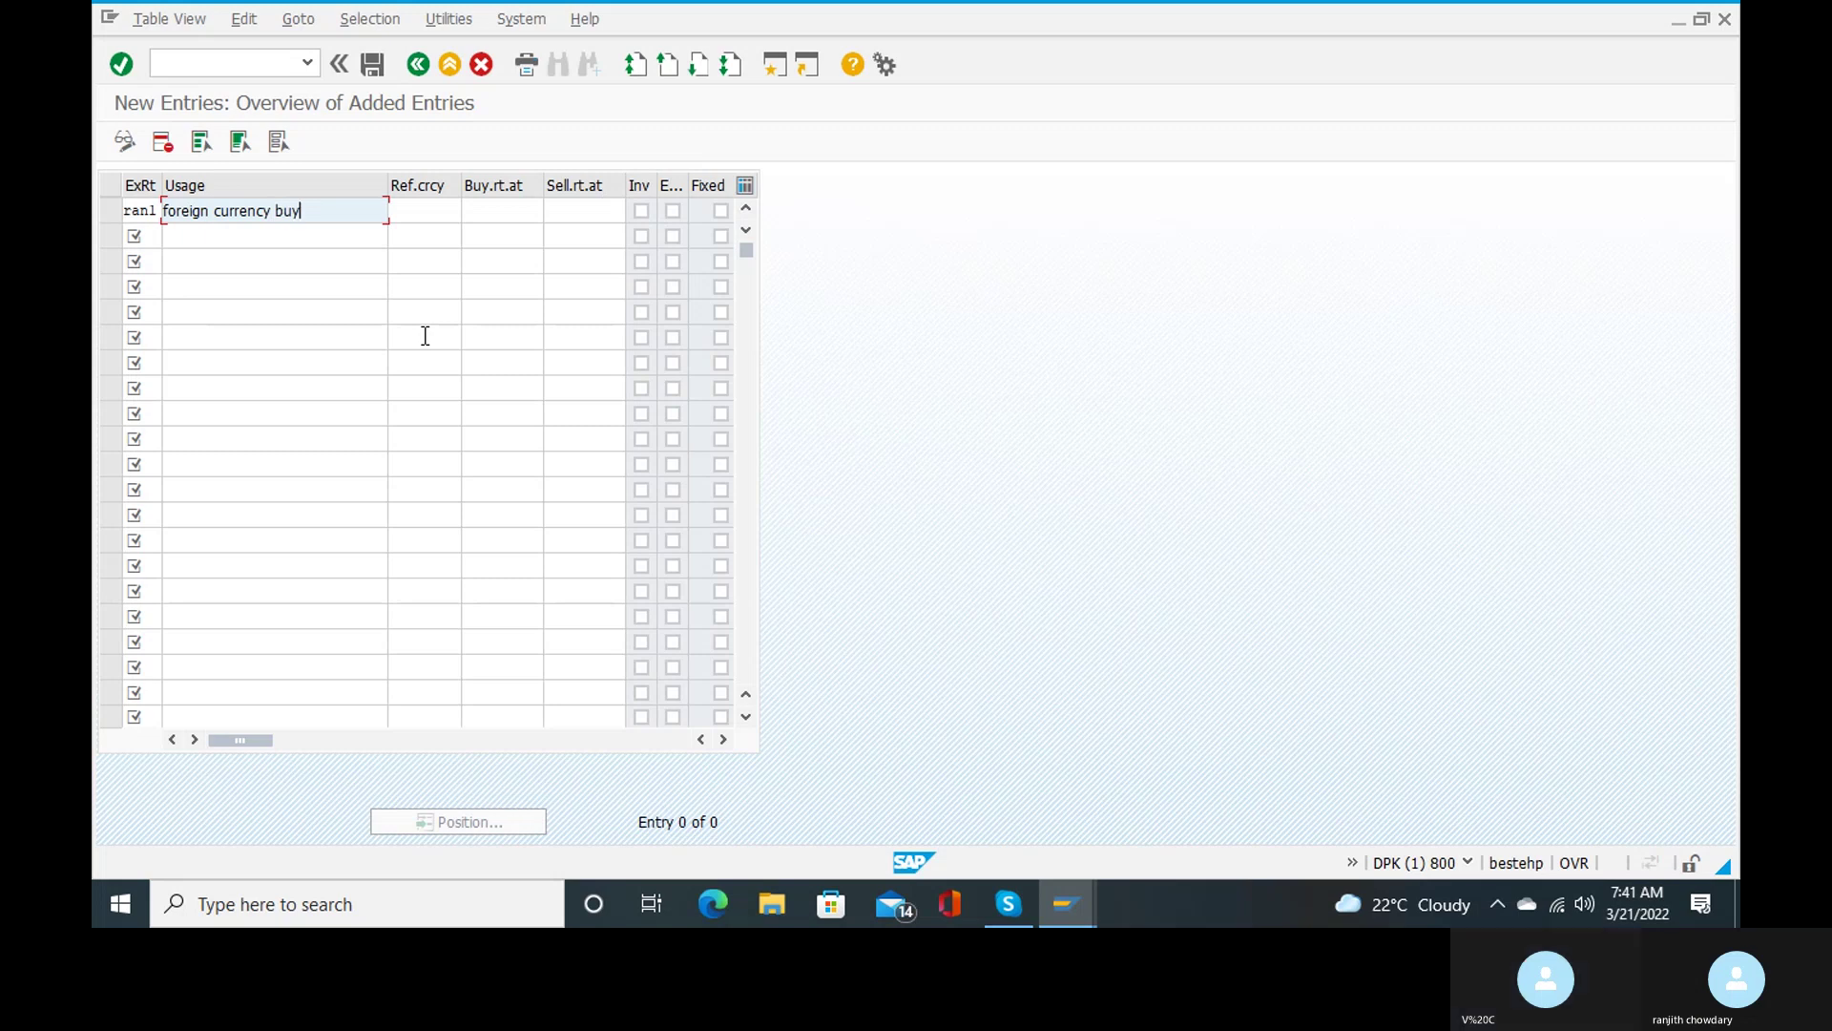
{"action": "type", "text": "ing rate"}
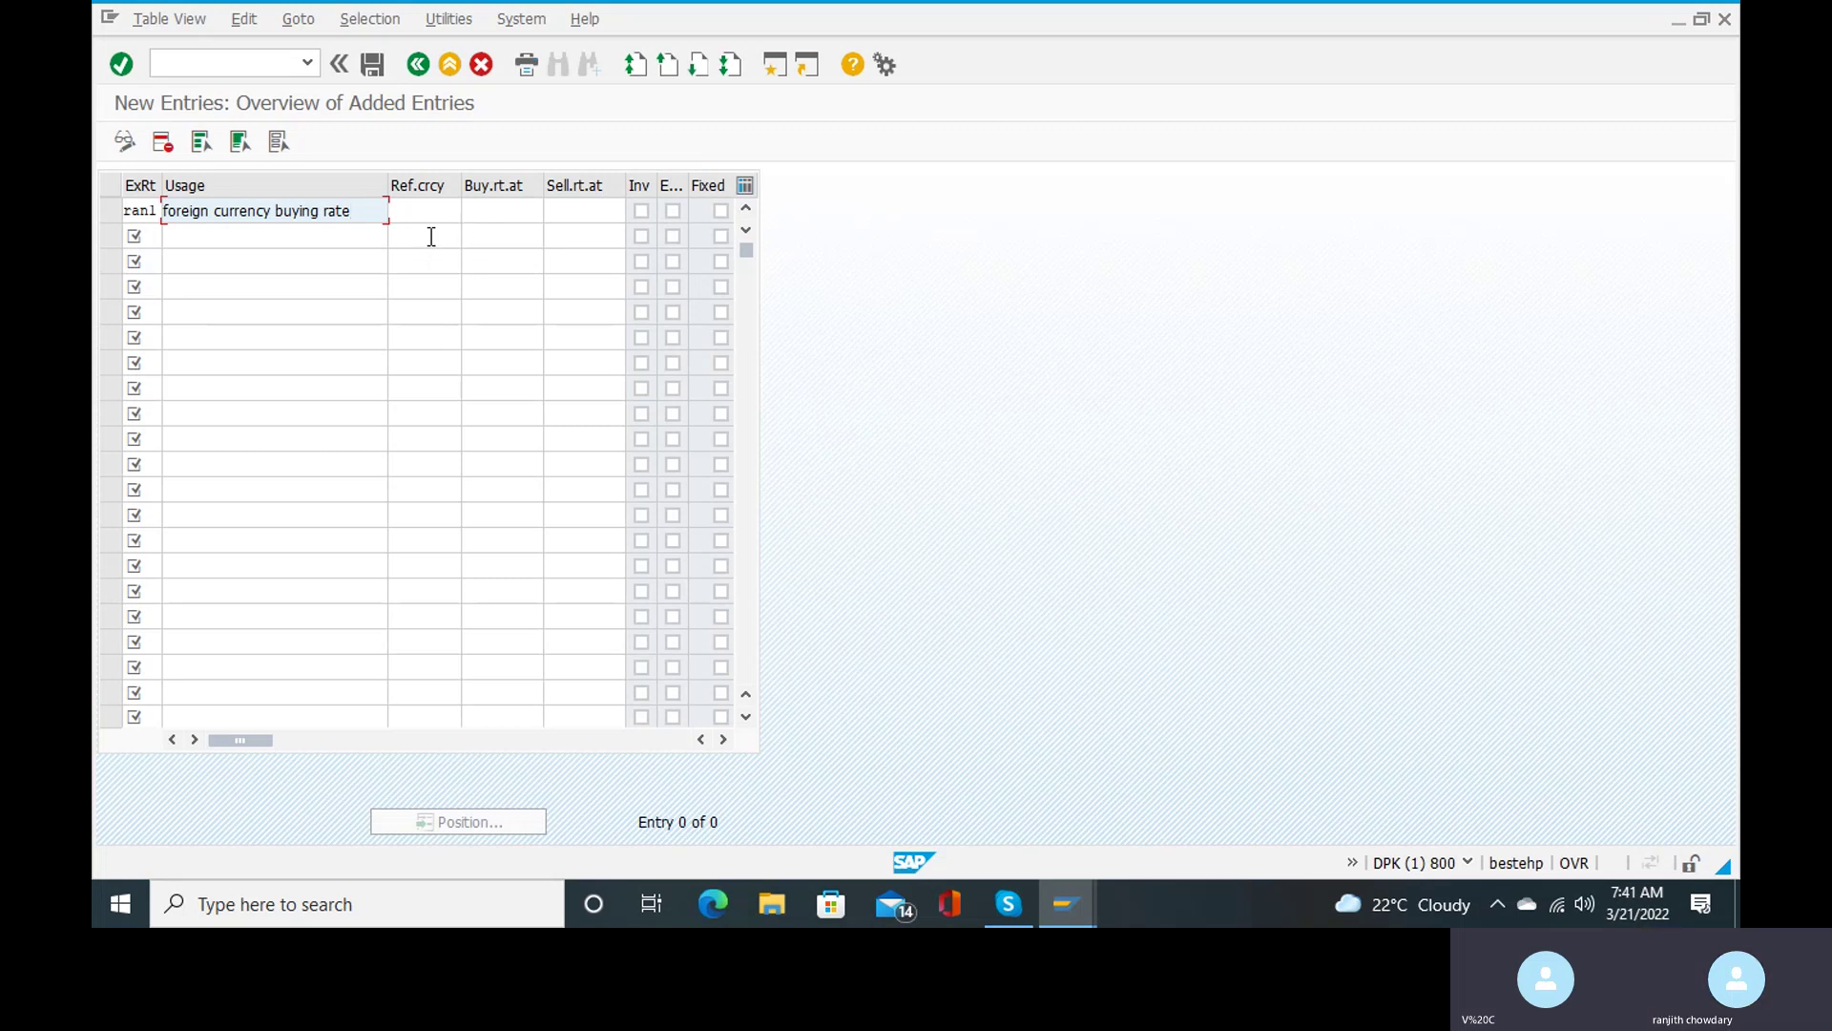
{"action": "left_click", "coordinate": [474, 214]}
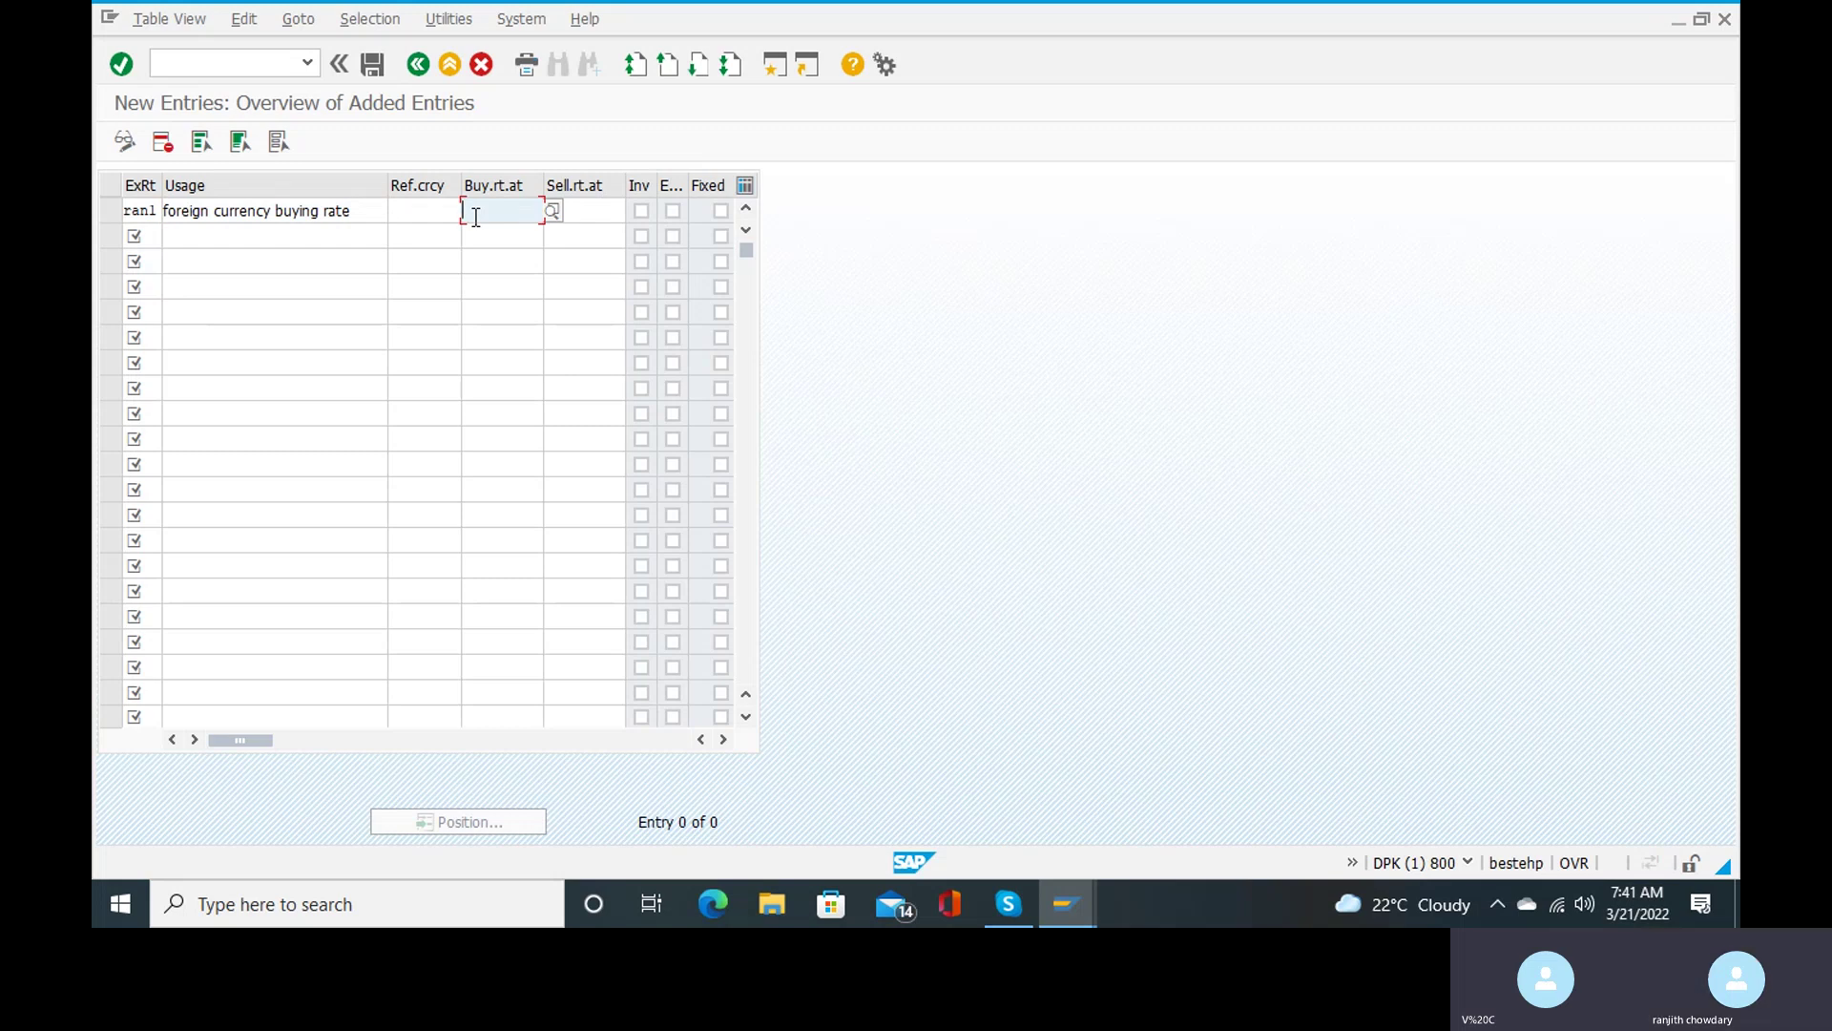
{"action": "left_click", "coordinate": [491, 307]}
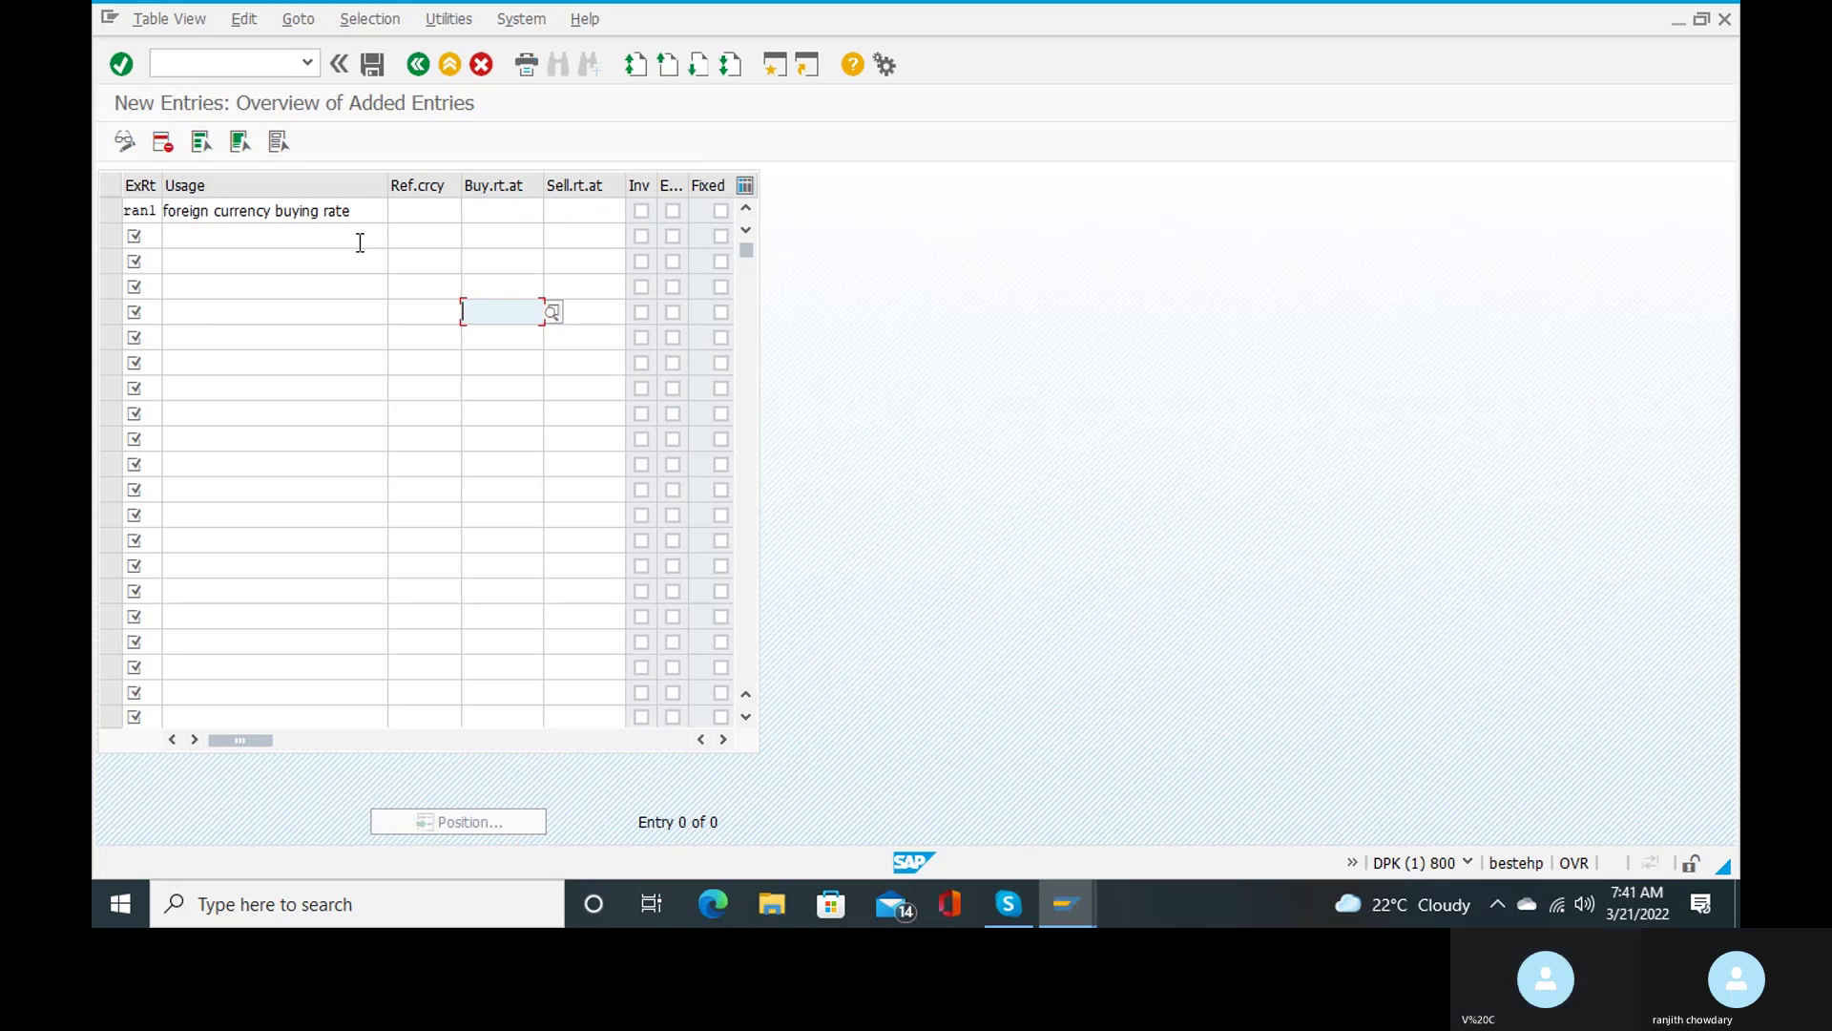
{"action": "key", "text": "Return"}
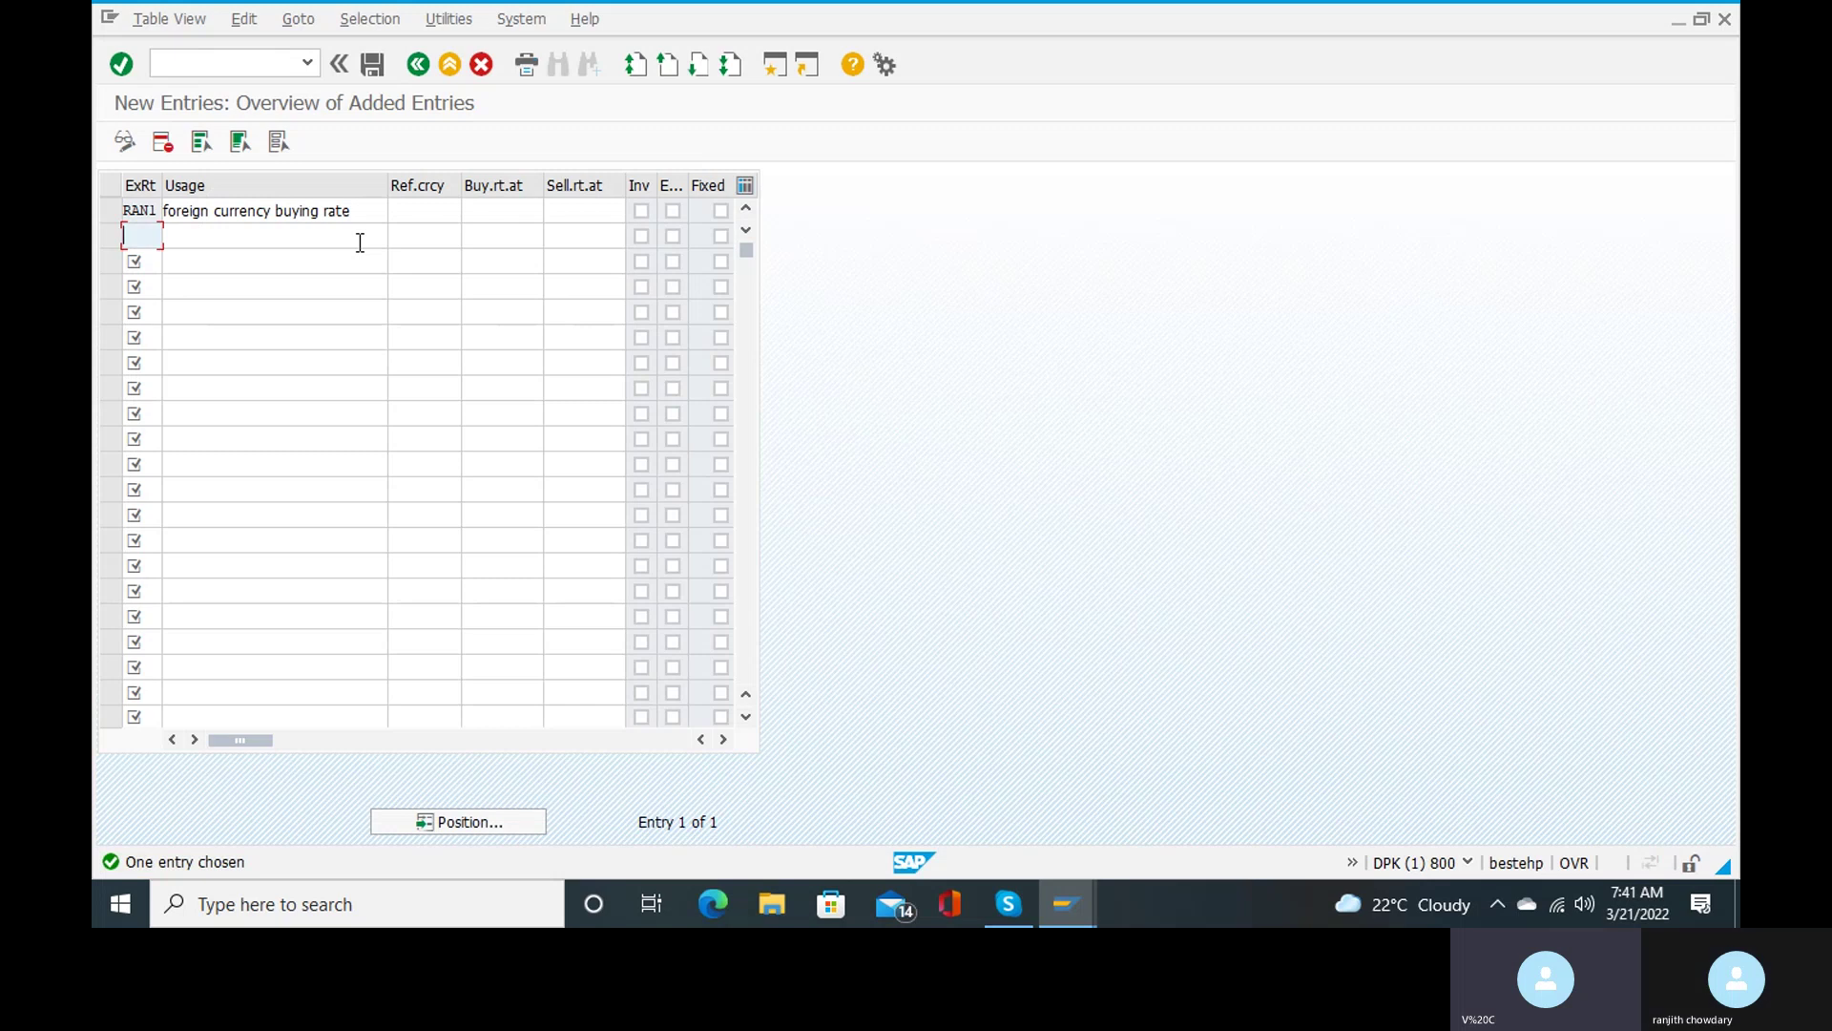
Step: Save the new exchange rate type under a new customizing request with the short description "foreign currency buying rate"
{"action": "left_click", "coordinate": [372, 75]}
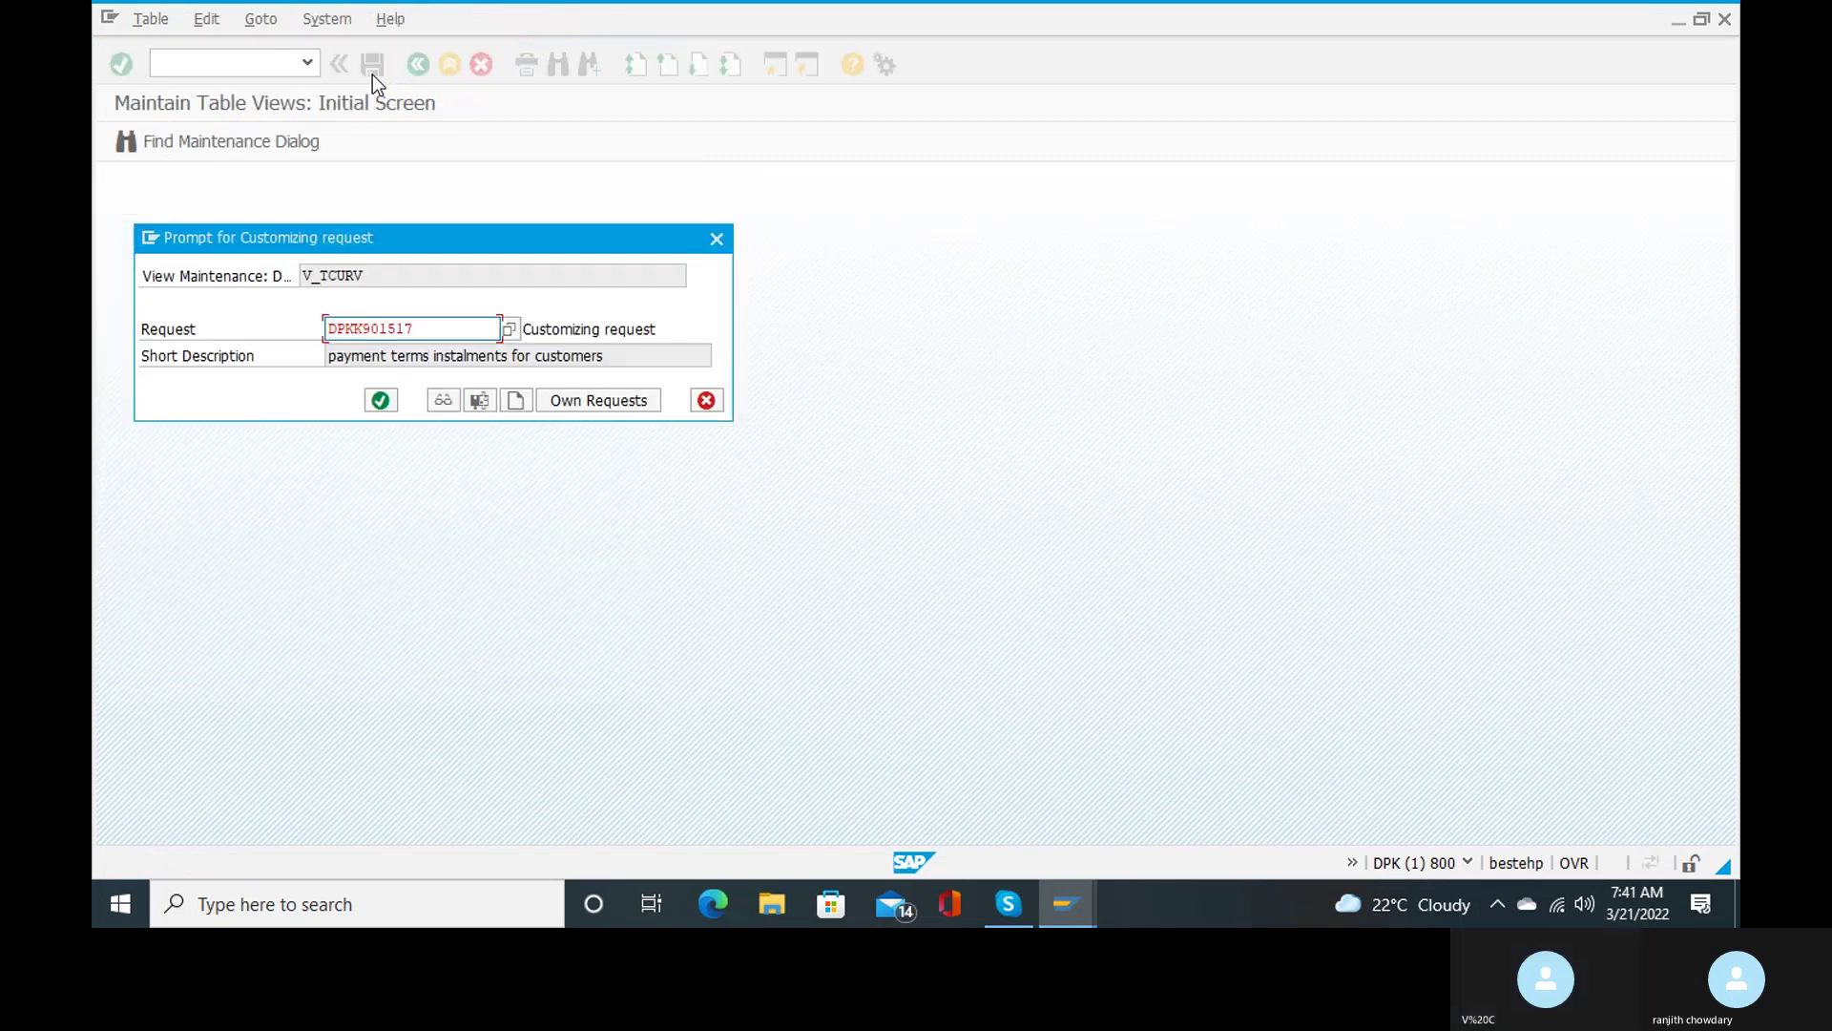
{"action": "left_click", "coordinate": [515, 400]}
{"action": "type", "text": "foreign curre"}
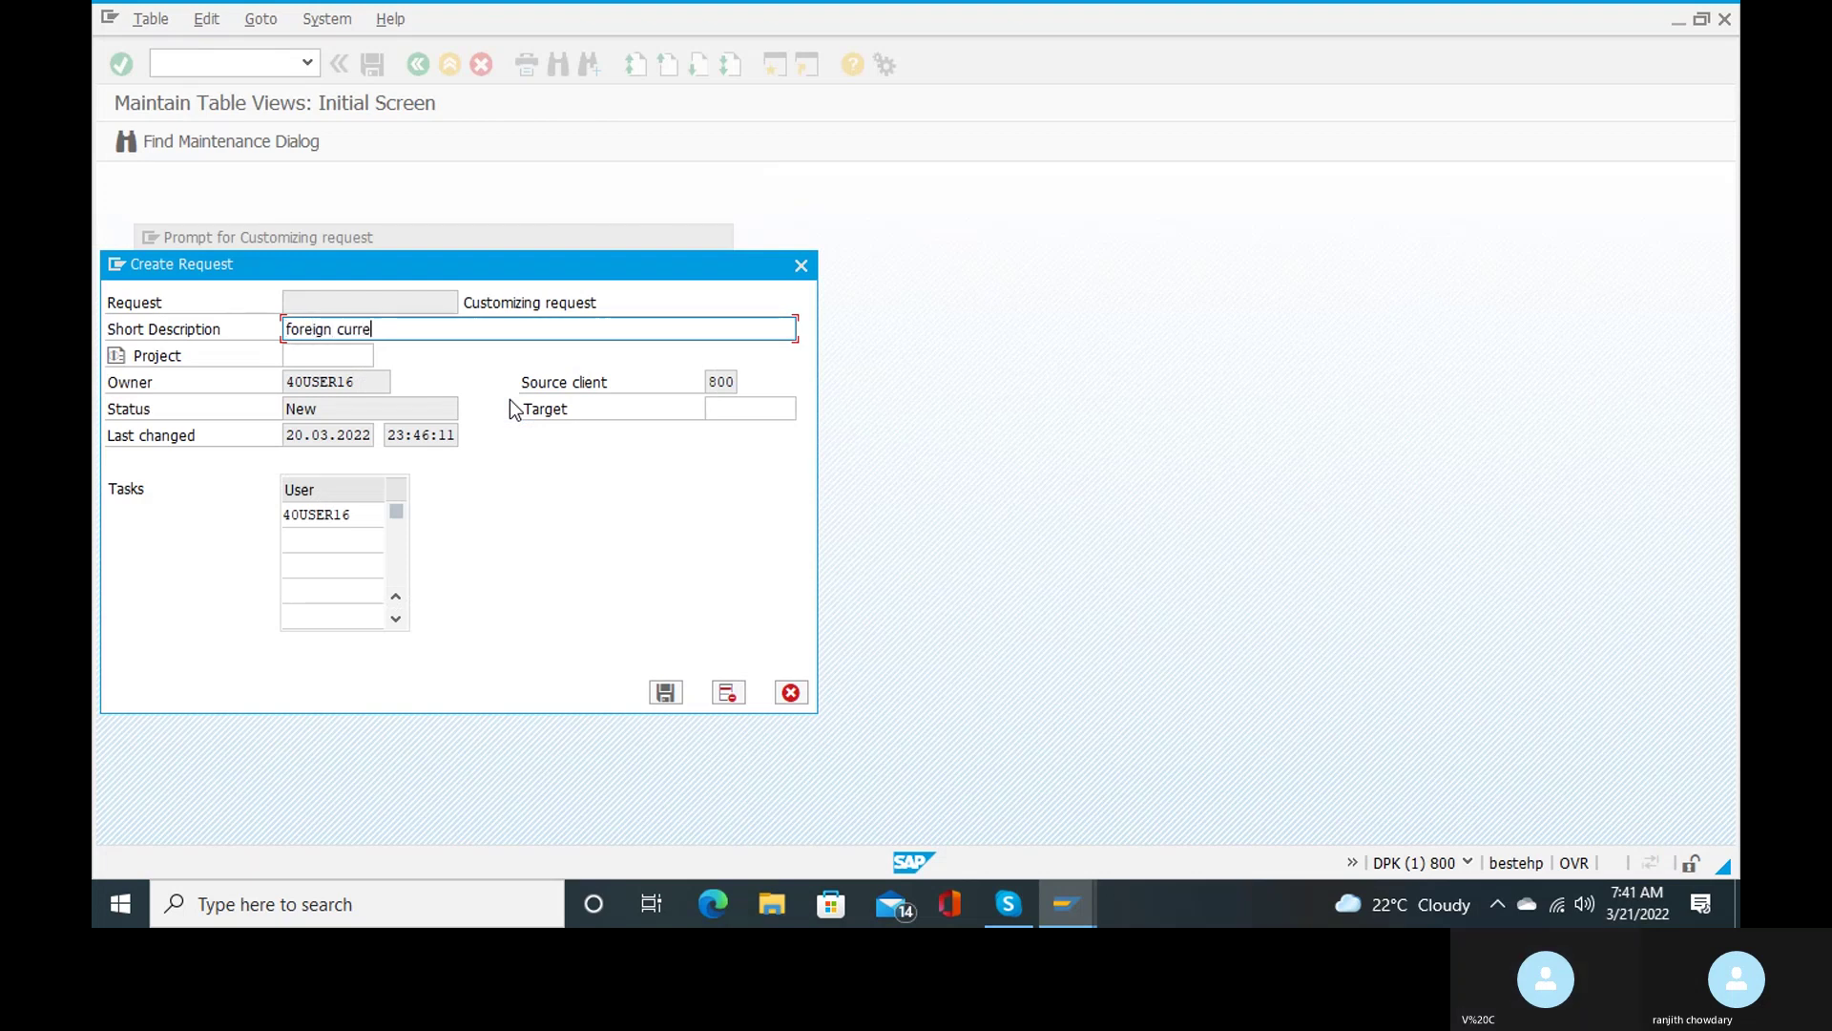
{"action": "type", "text": "ncy buying"}
{"action": "type", "text": "rate"}
{"action": "key", "text": "Return"}
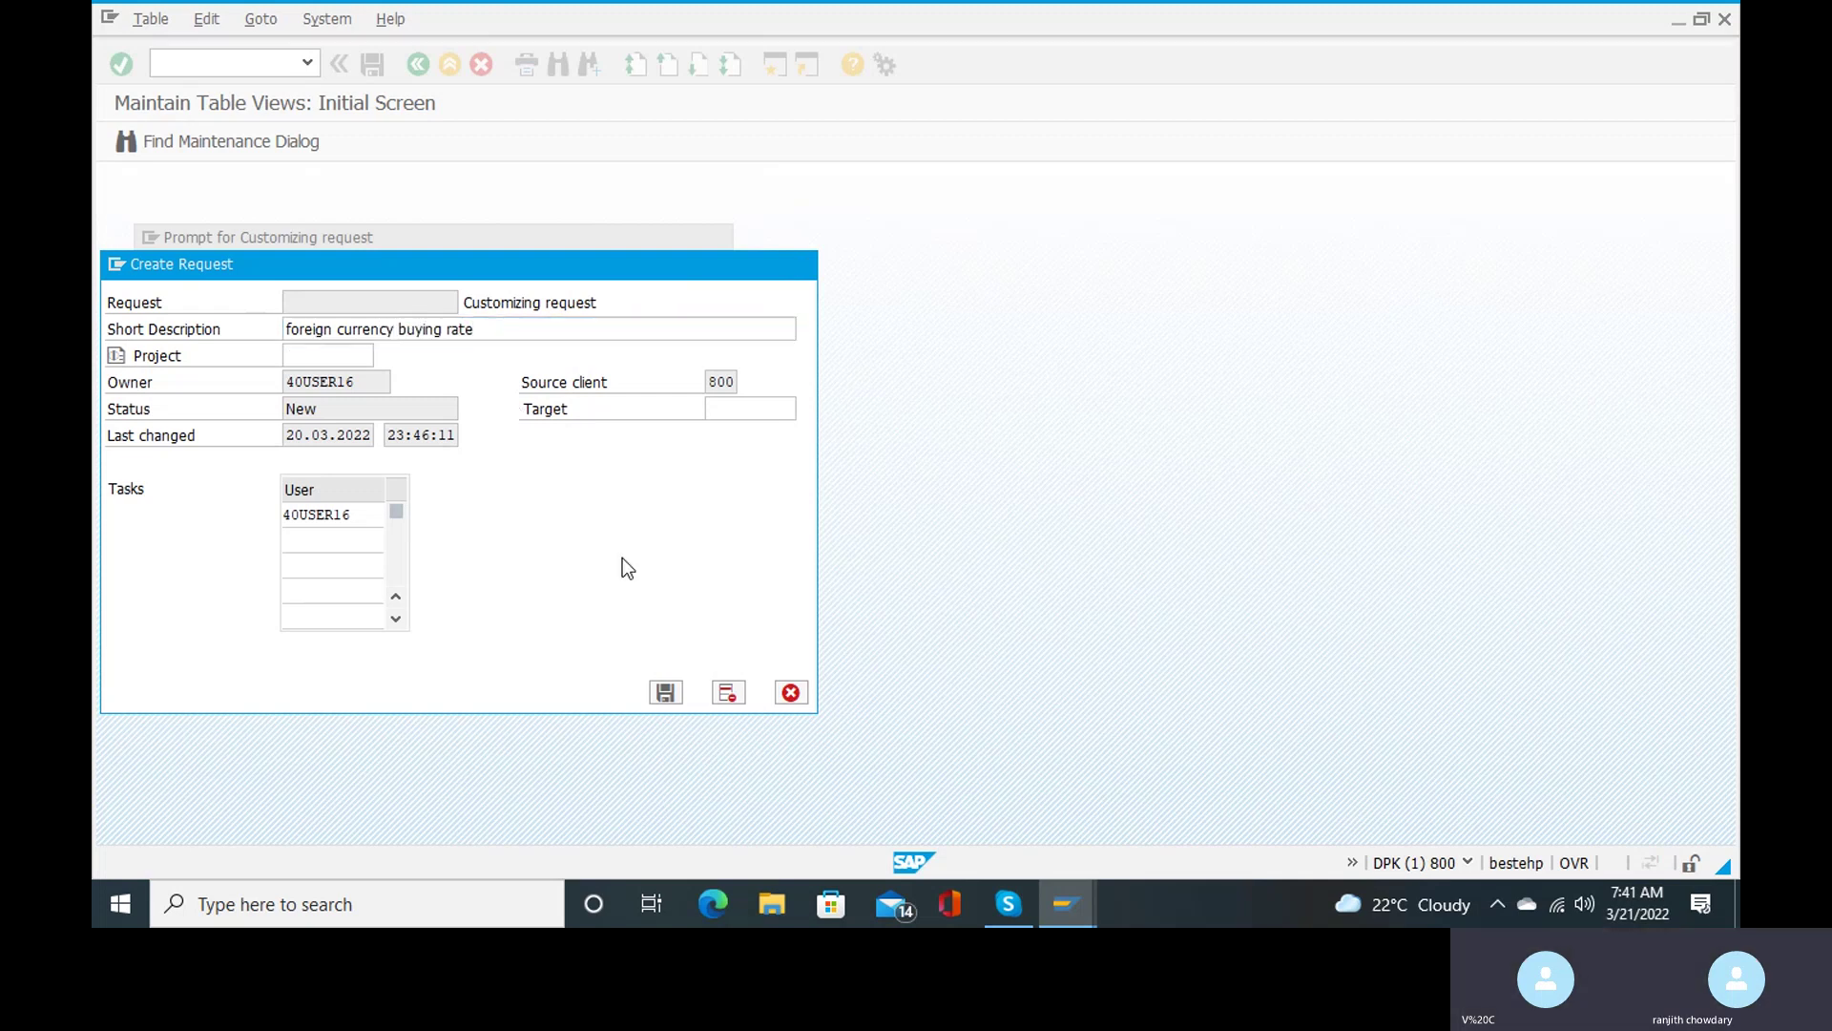
{"action": "key", "text": "Return"}
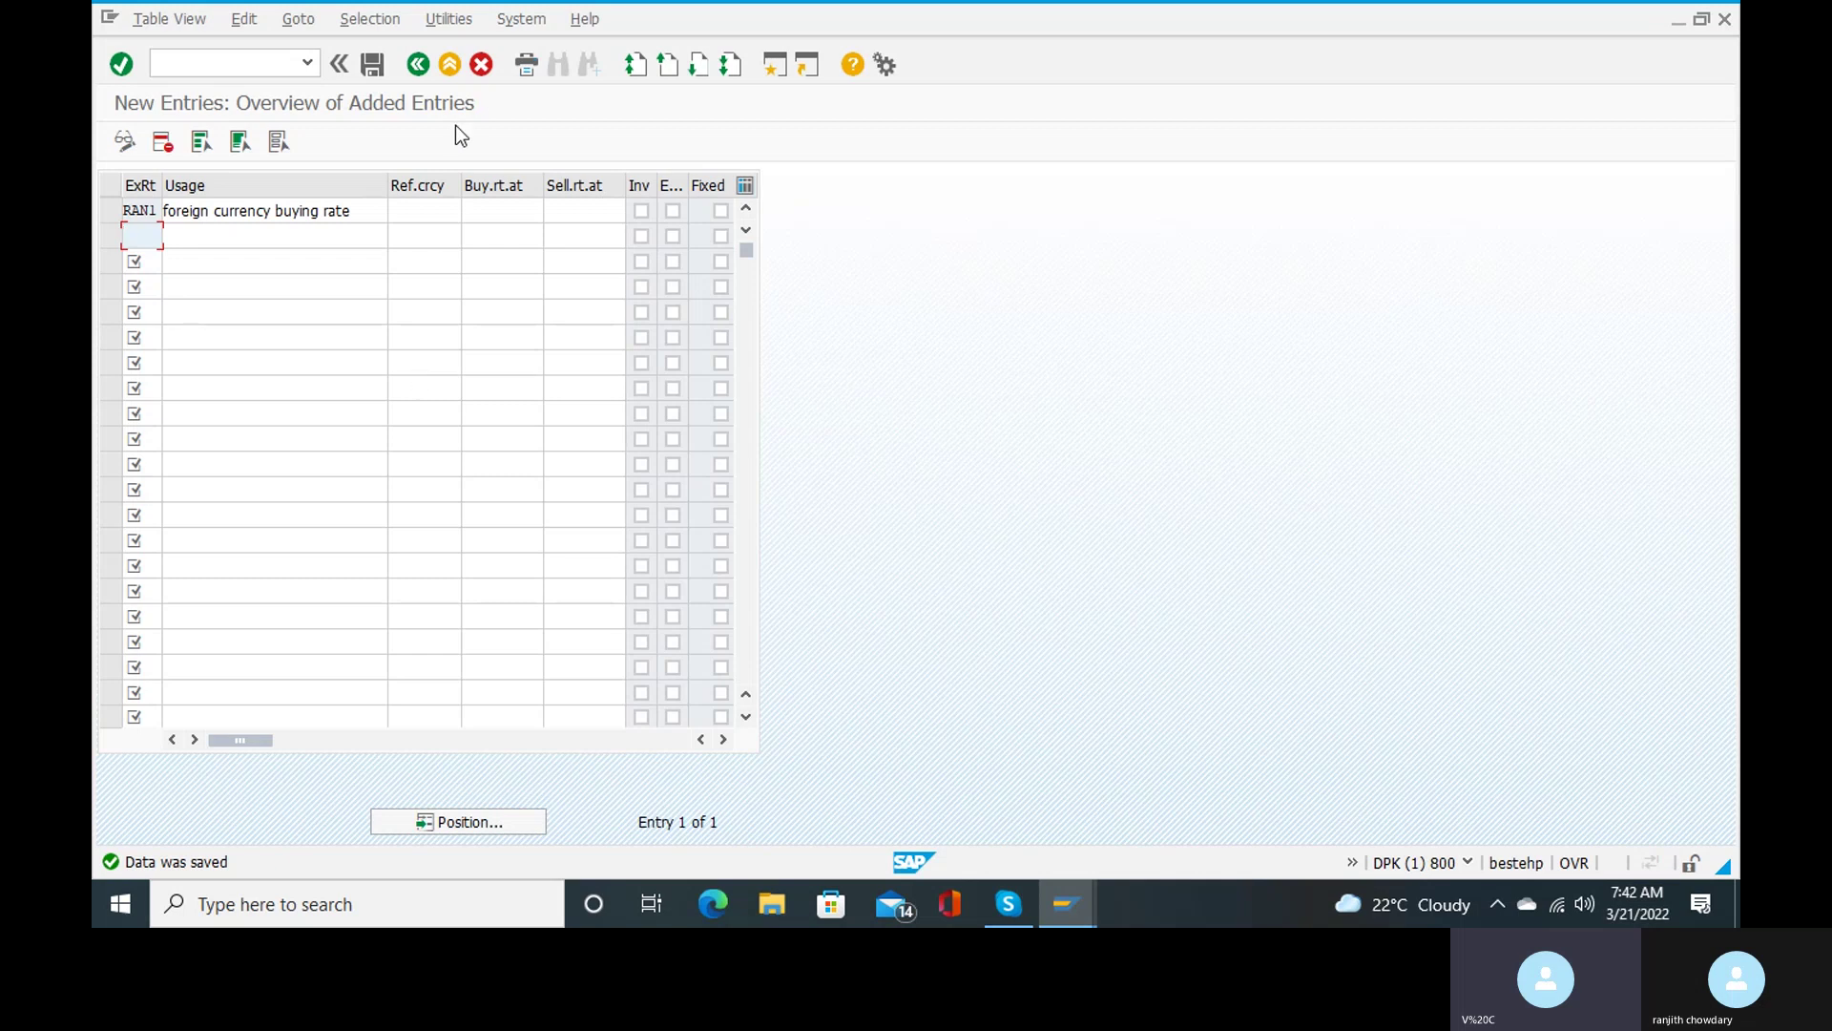
Step: Add a new exchange rate type RAN2 with the usage "foreign currency selling rate" and save it
{"action": "left_click", "coordinate": [418, 66]}
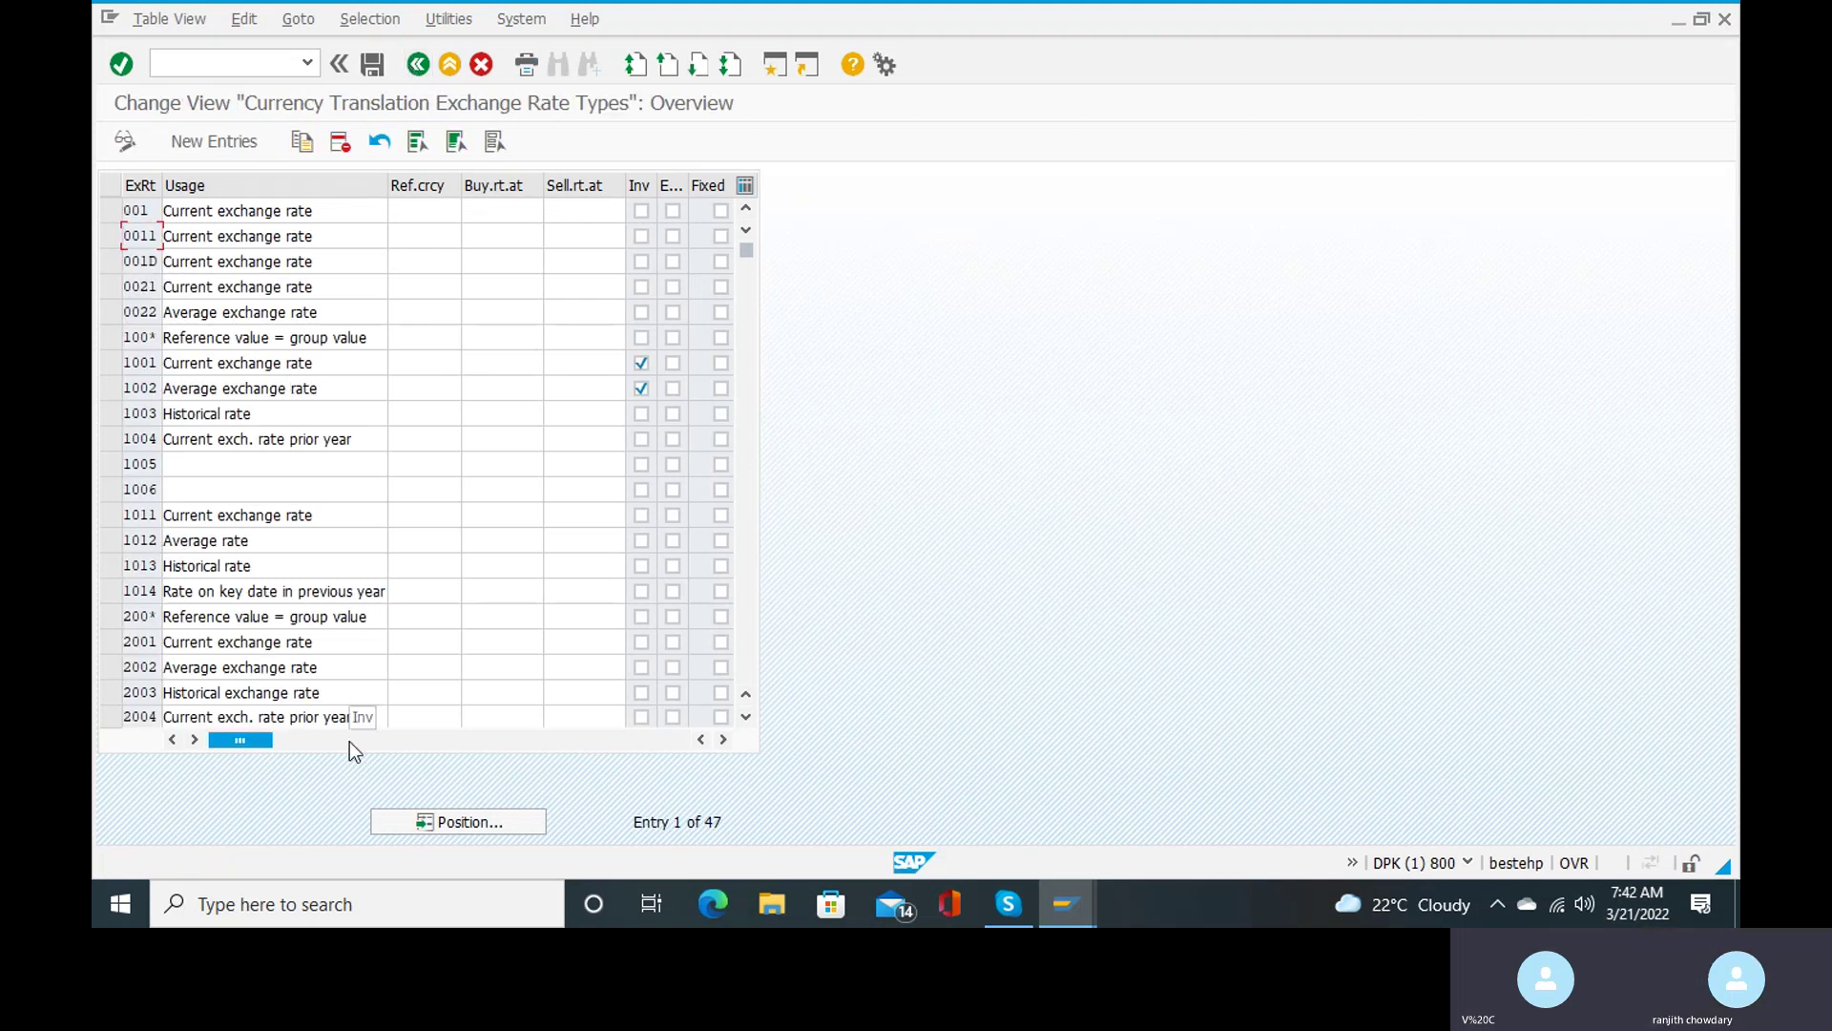
{"action": "left_click", "coordinate": [212, 143]}
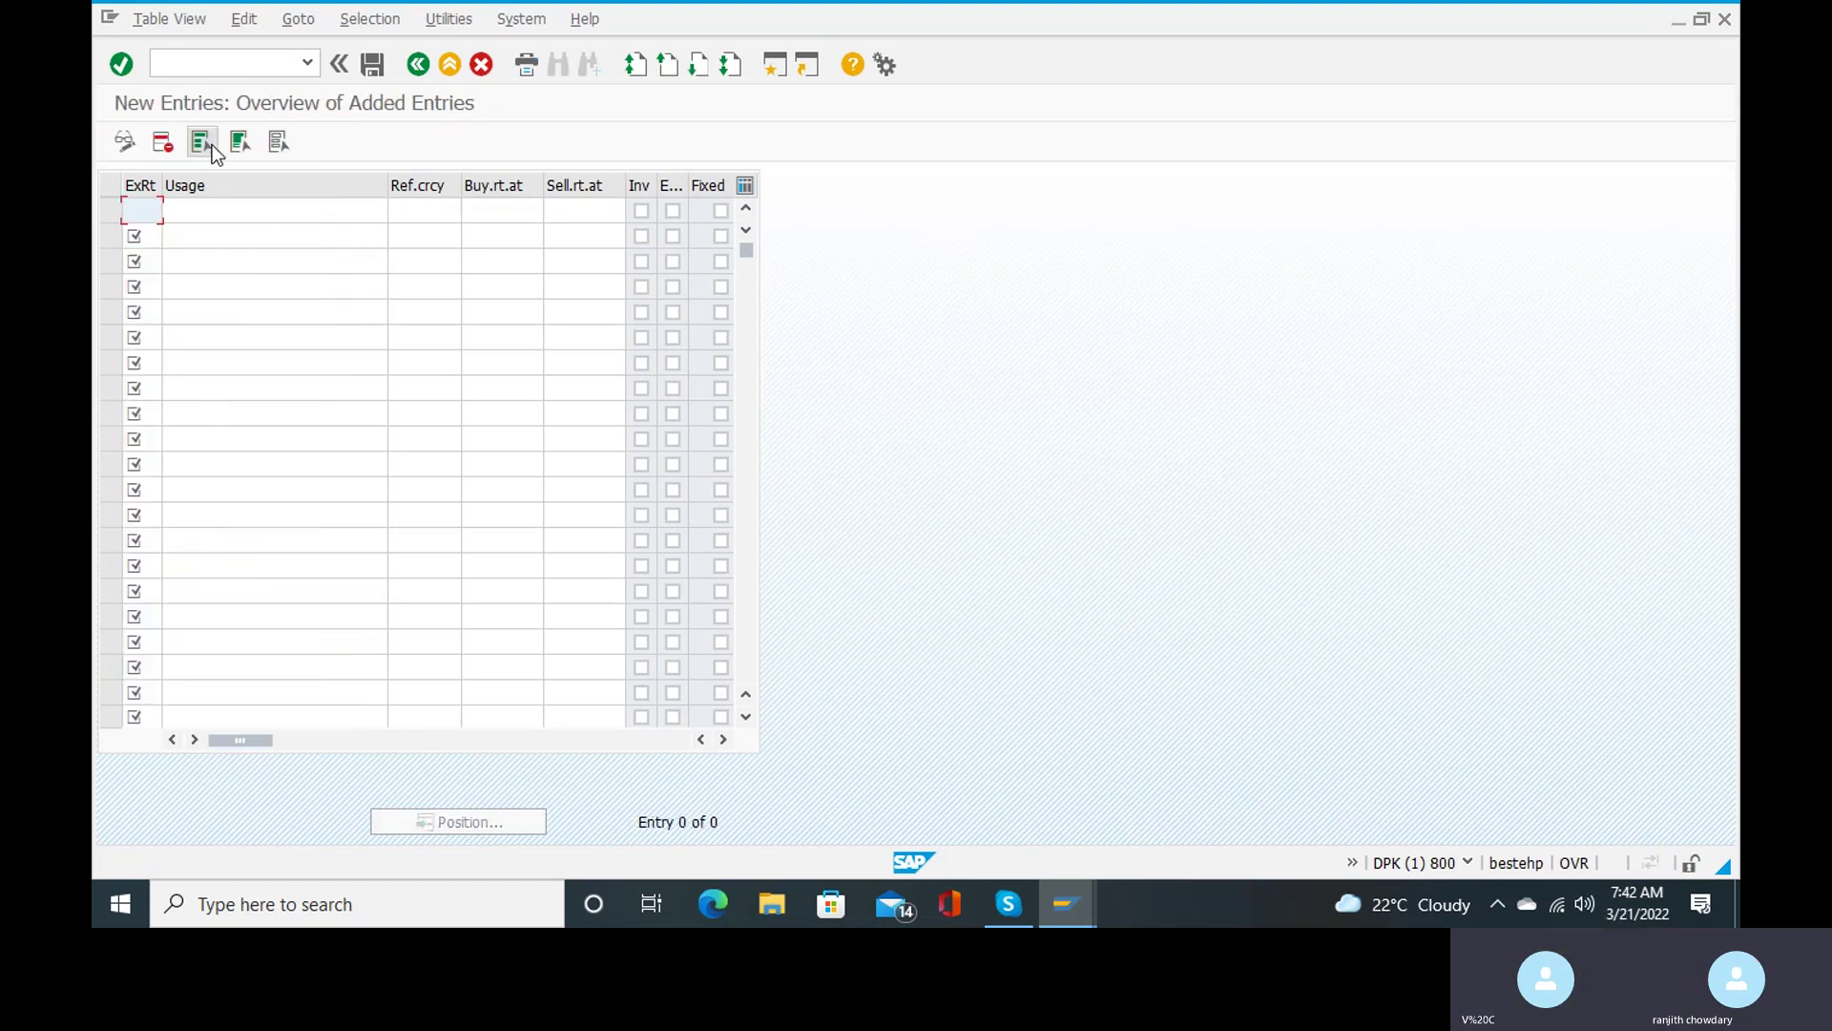
{"action": "type", "text": "ran2"}
{"action": "key", "text": "Tab"}
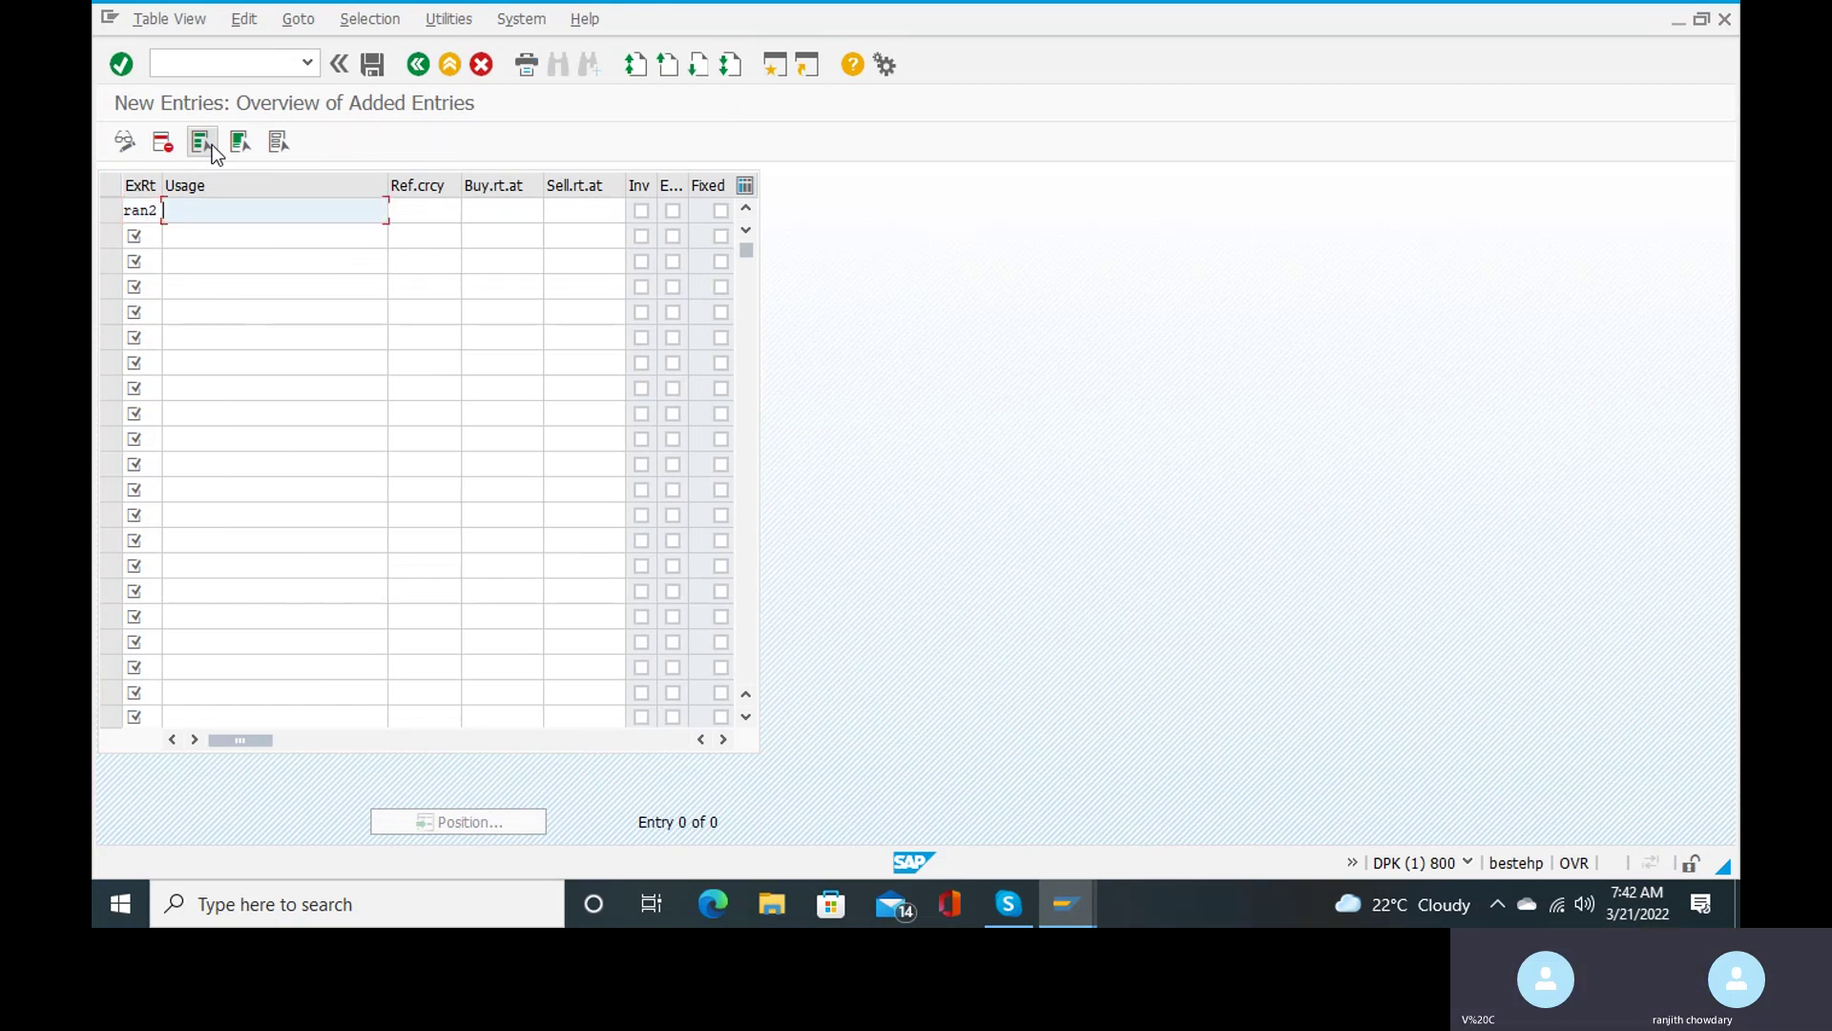
{"action": "key", "text": "BackSpace"}
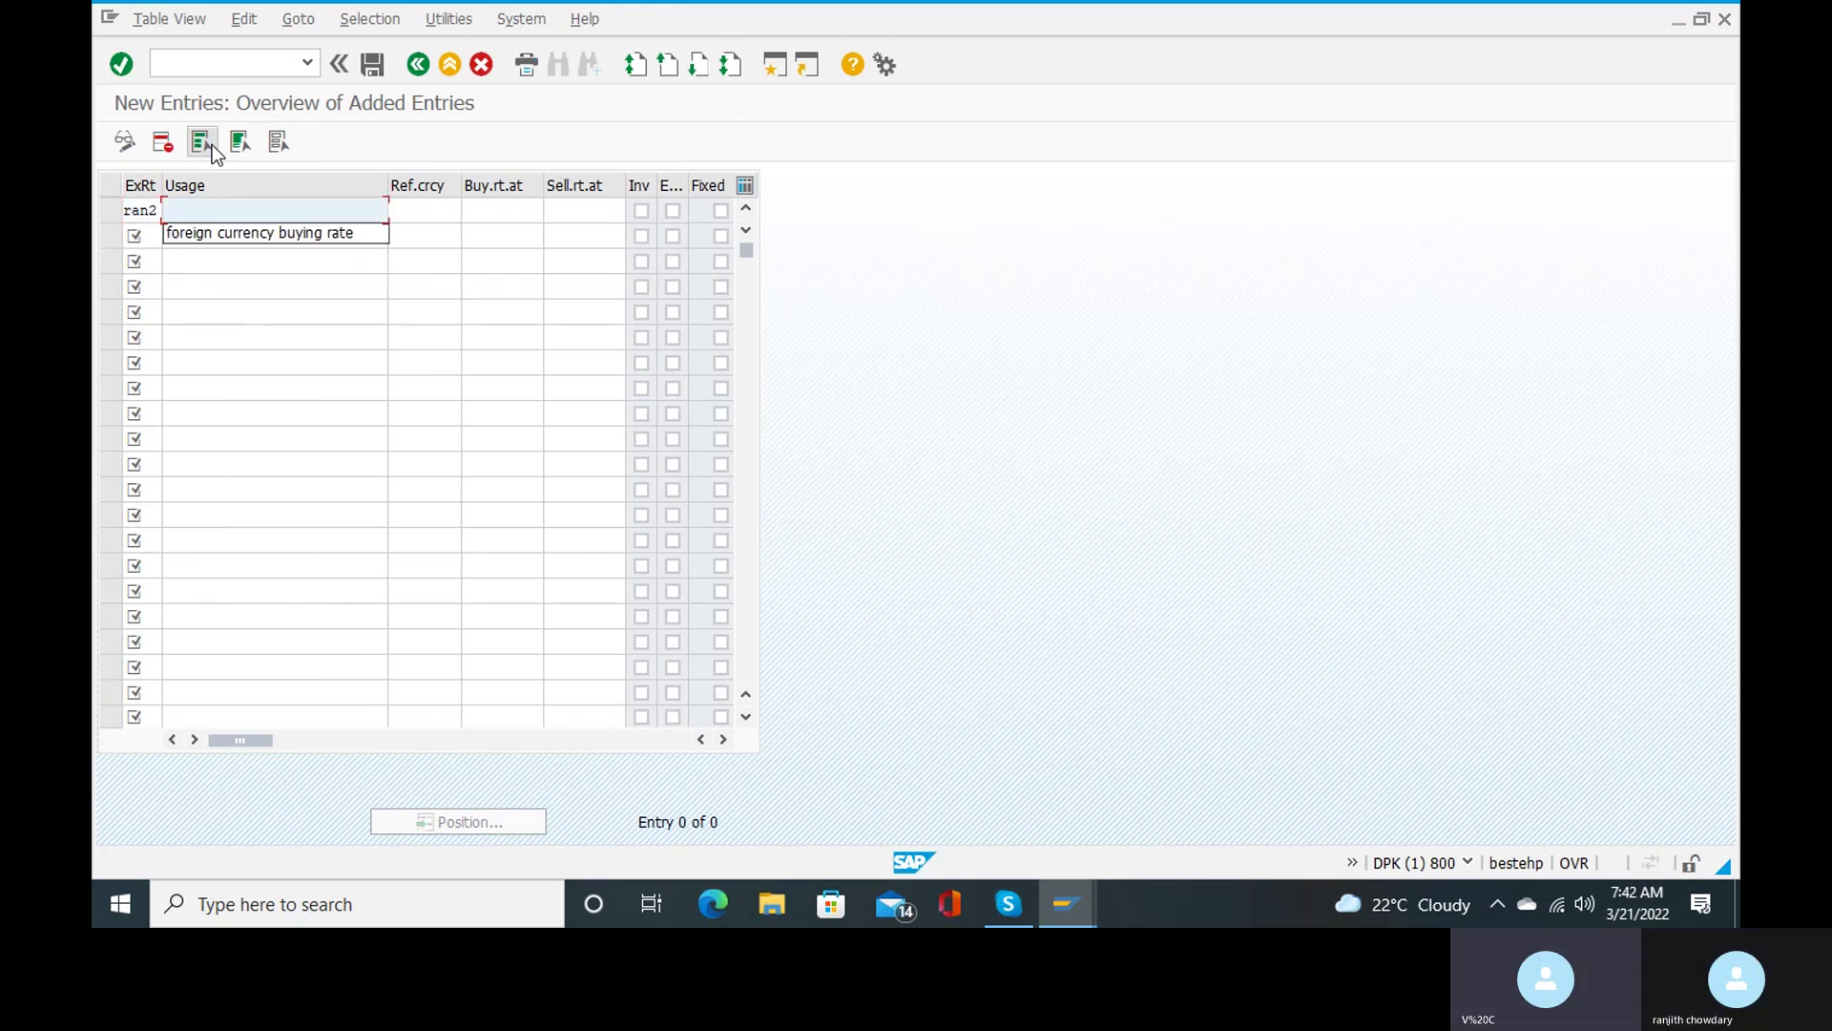
{"action": "key", "text": "Down"}
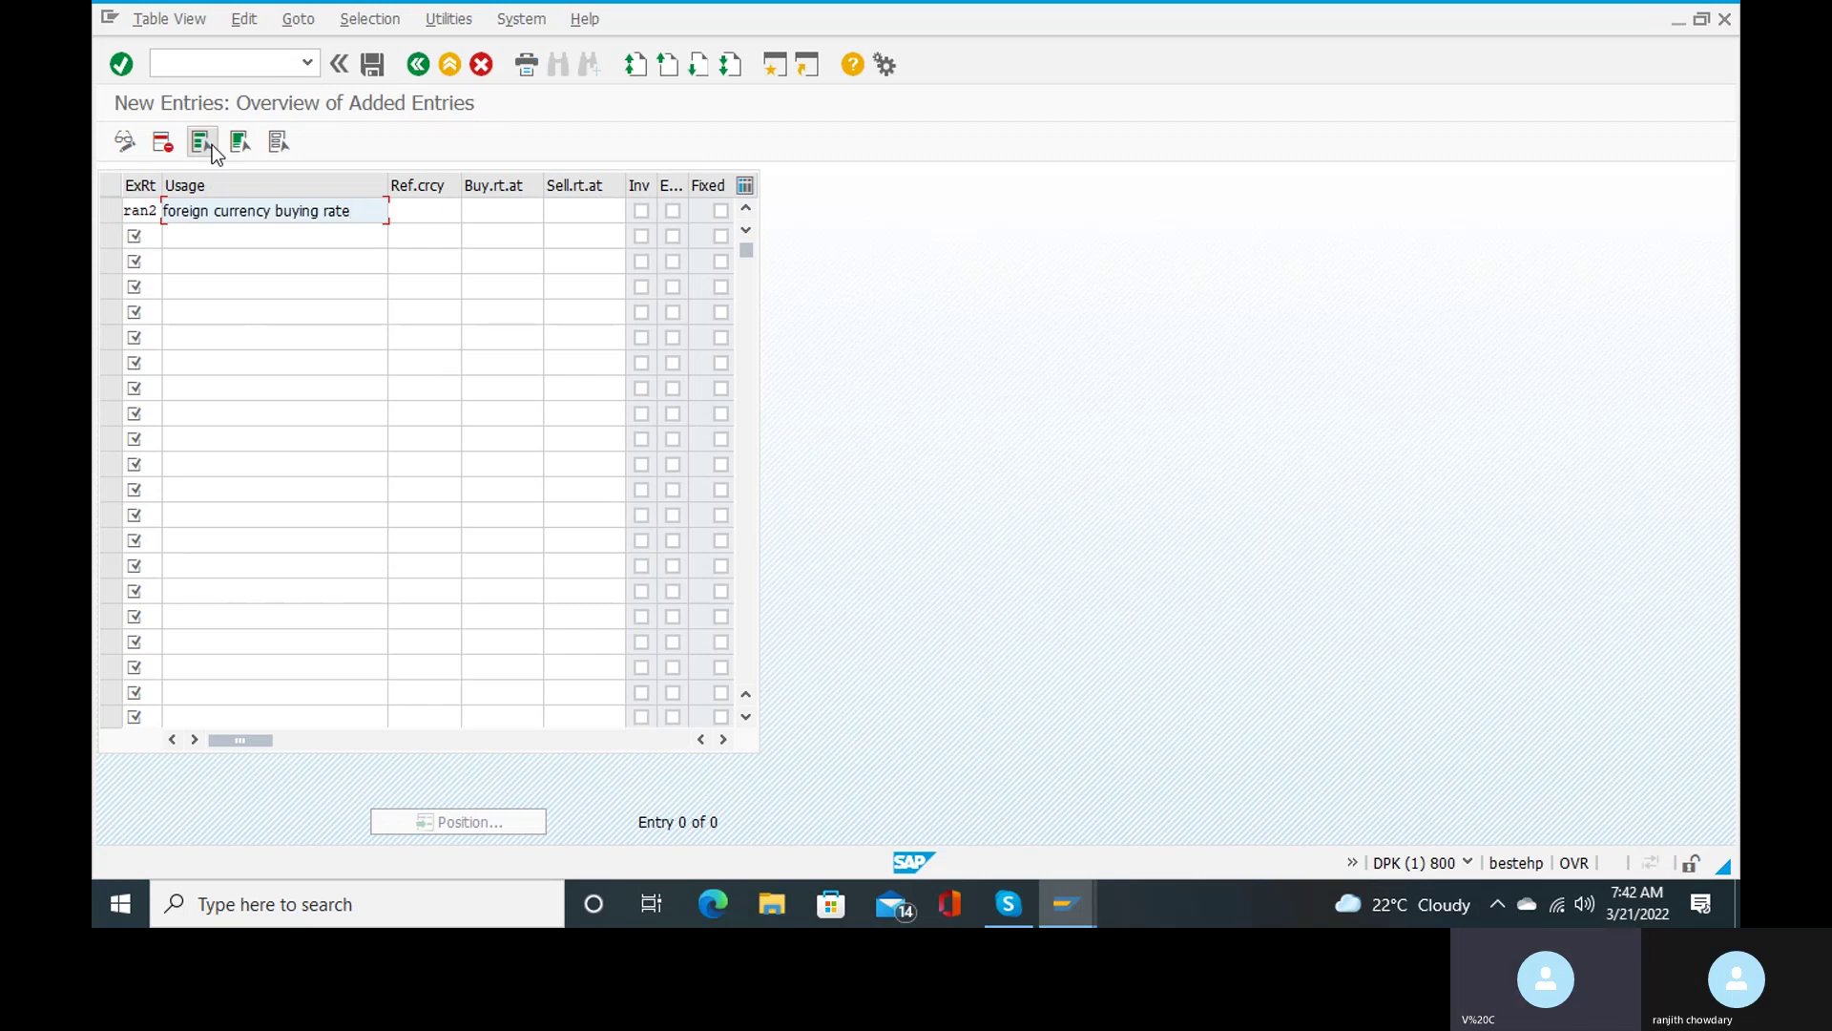
{"action": "key", "text": "BackSpace"}
{"action": "key", "text": "BackSpace"}
{"action": "key", "text": "BackSpace"}
{"action": "key", "text": "BackSpace"}
{"action": "key", "text": "BackSpace"}
{"action": "key", "text": "BackSpace"}
{"action": "key", "text": "BackSpace"}
{"action": "key", "text": "BackSpace"}
{"action": "key", "text": "BackSpace"}
{"action": "key", "text": "BackSpace"}
{"action": "key", "text": "BackSpace"}
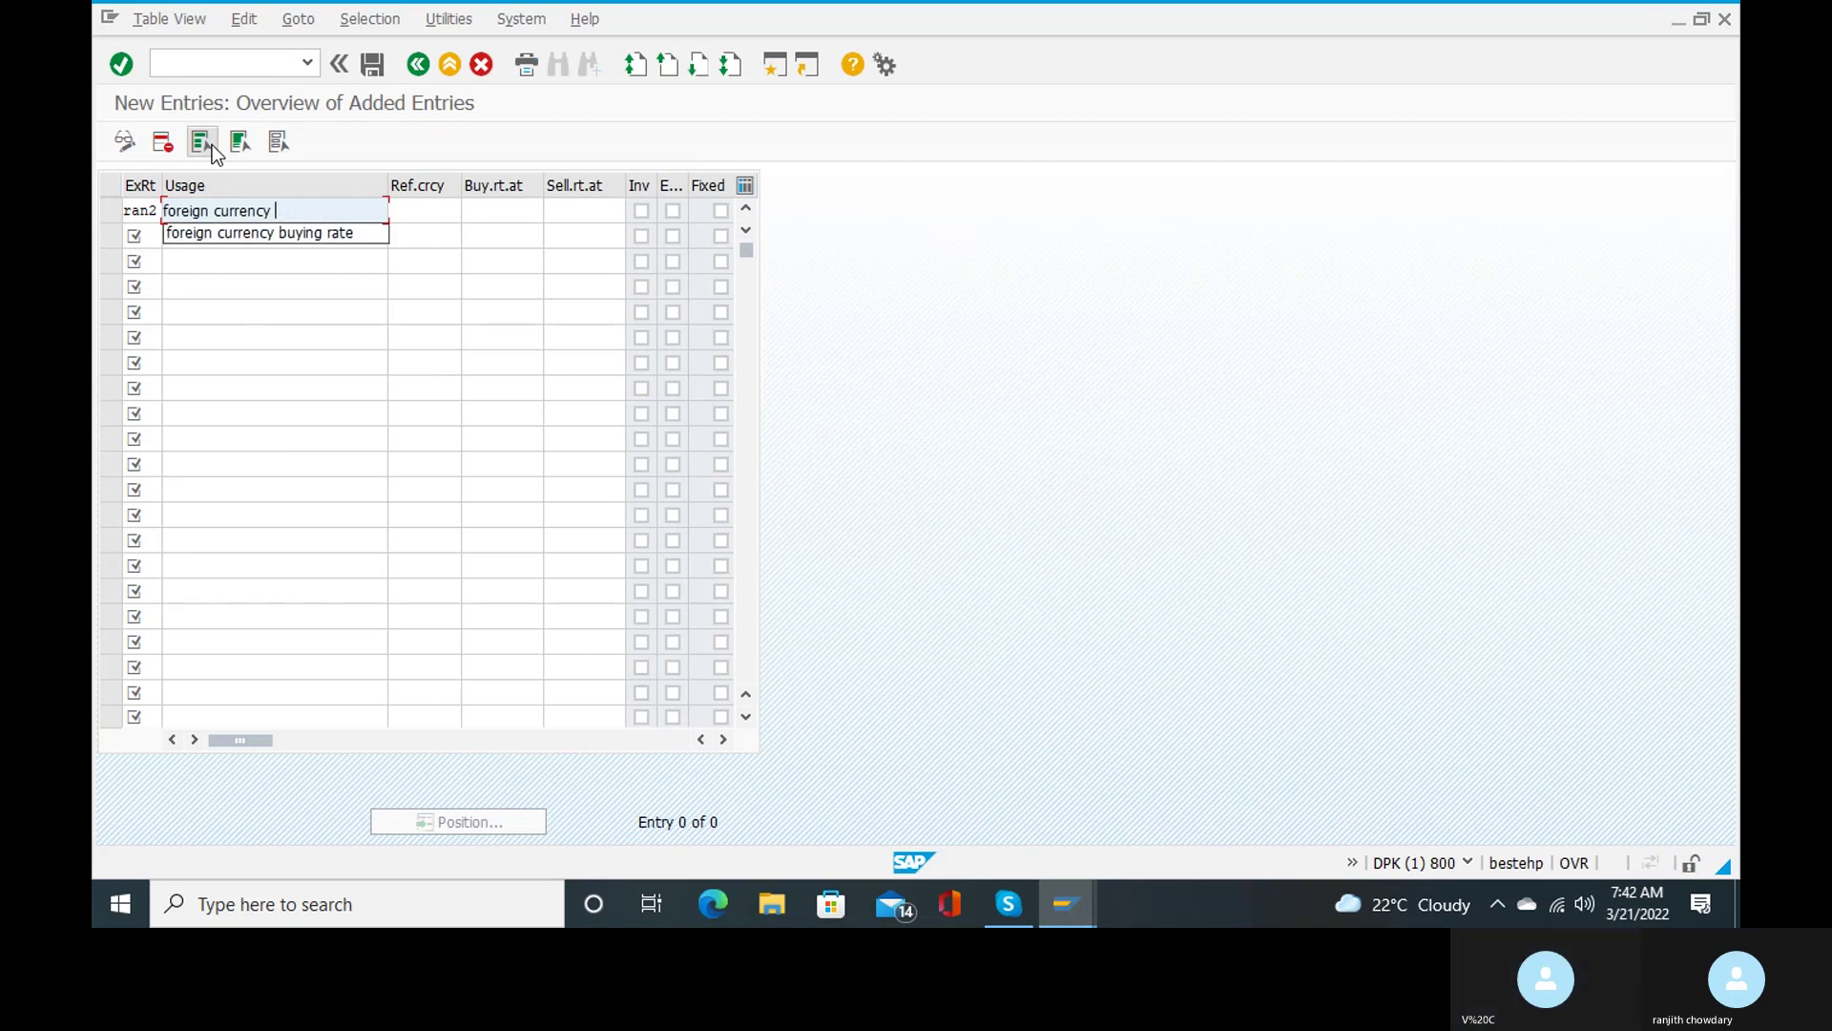
{"action": "type", "text": "selling rate"}
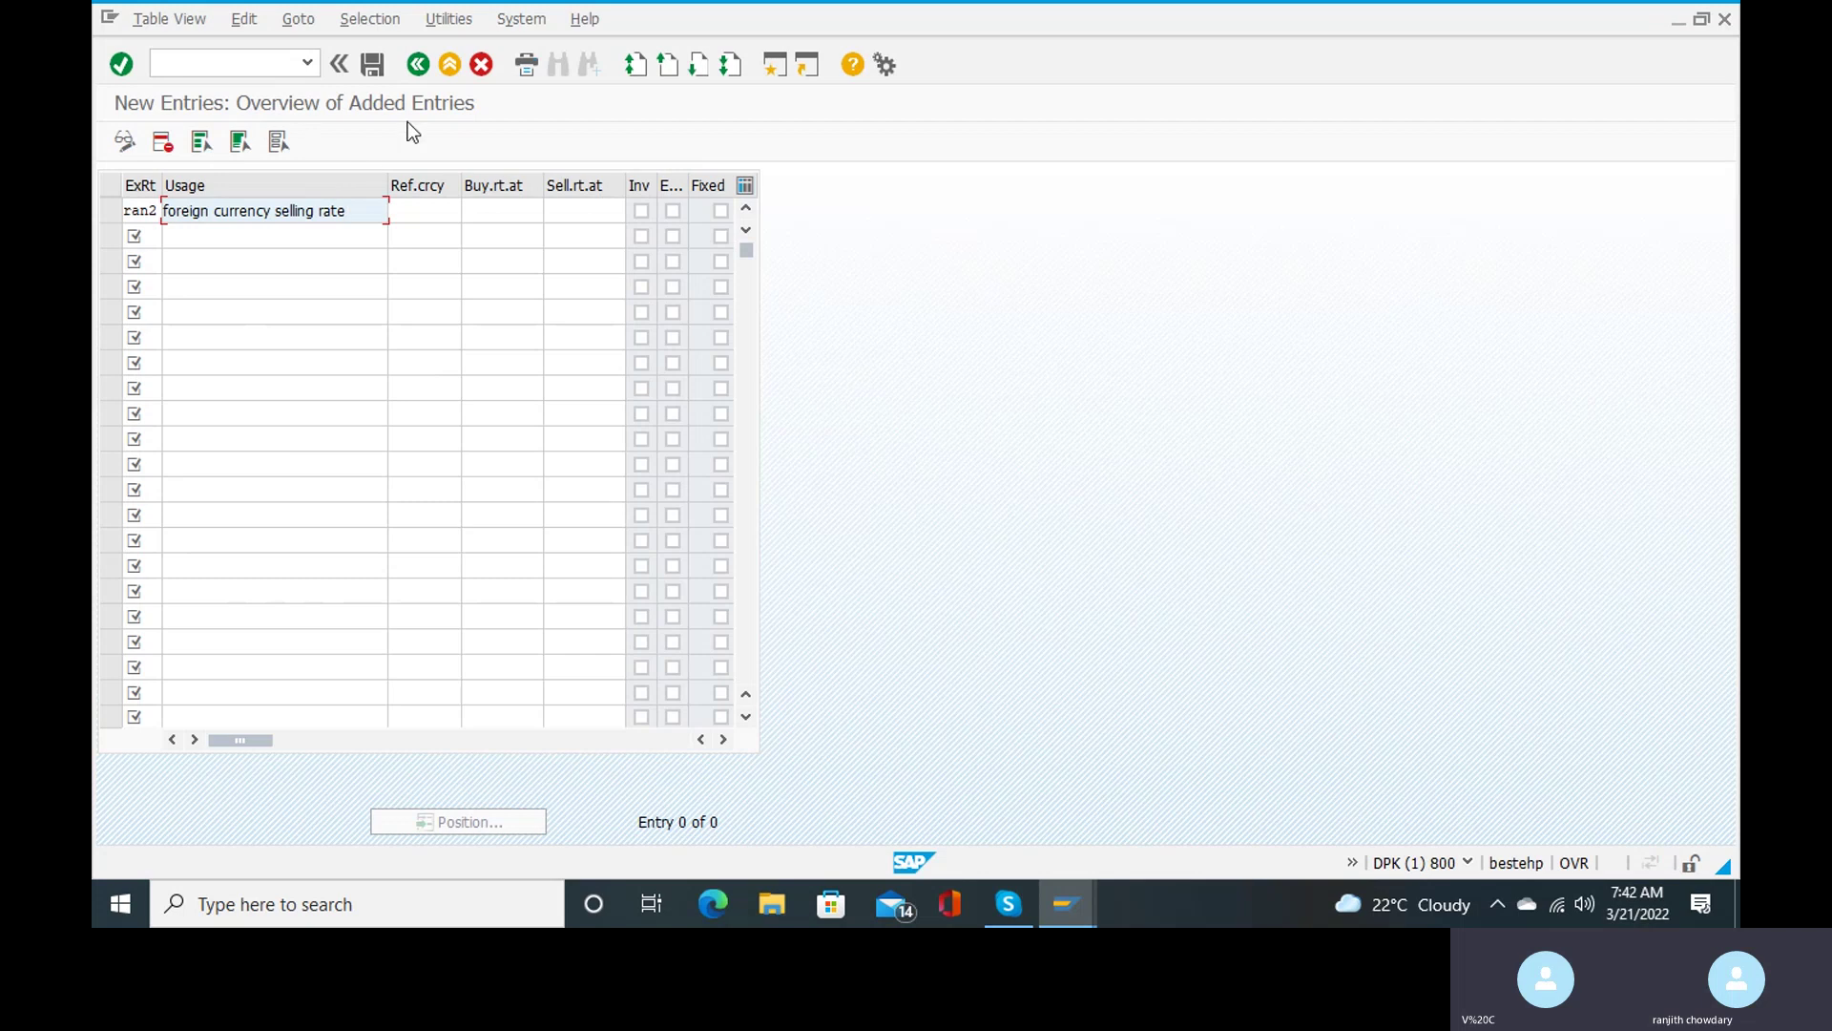
{"action": "key", "text": "Return"}
{"action": "left_click", "coordinate": [371, 64]}
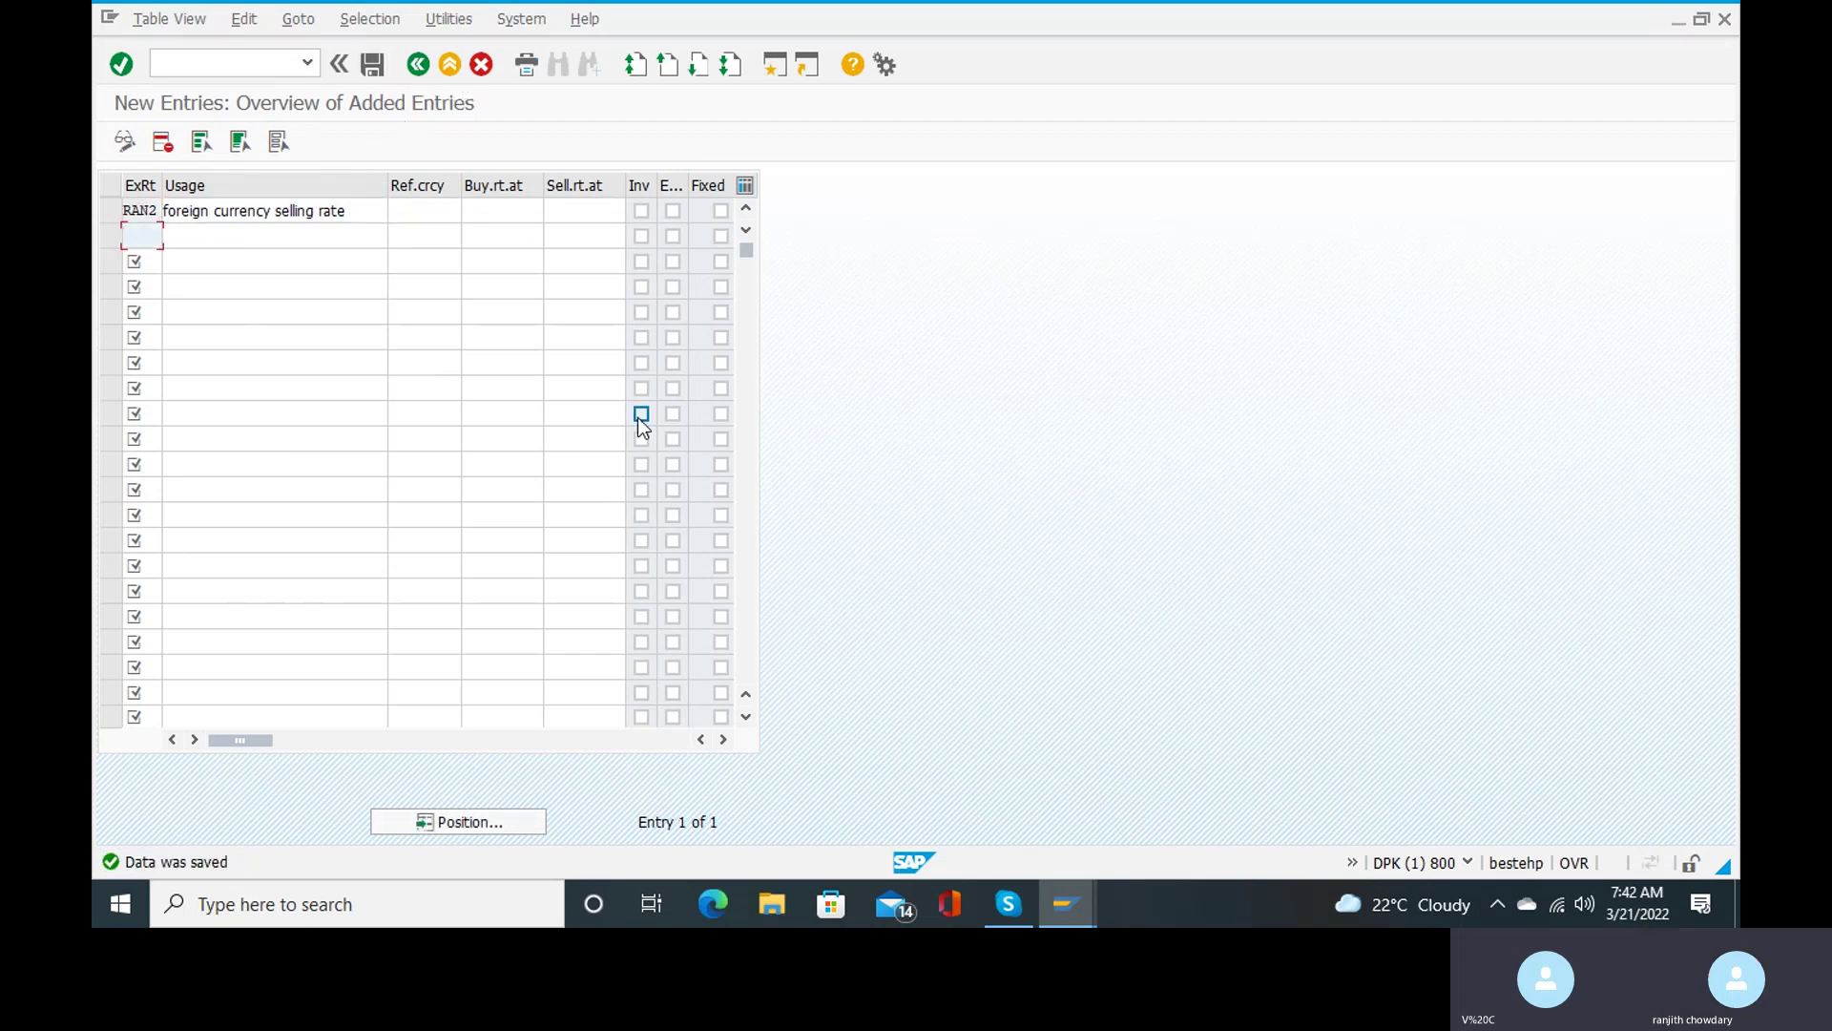
{"action": "left_click", "coordinate": [373, 67]}
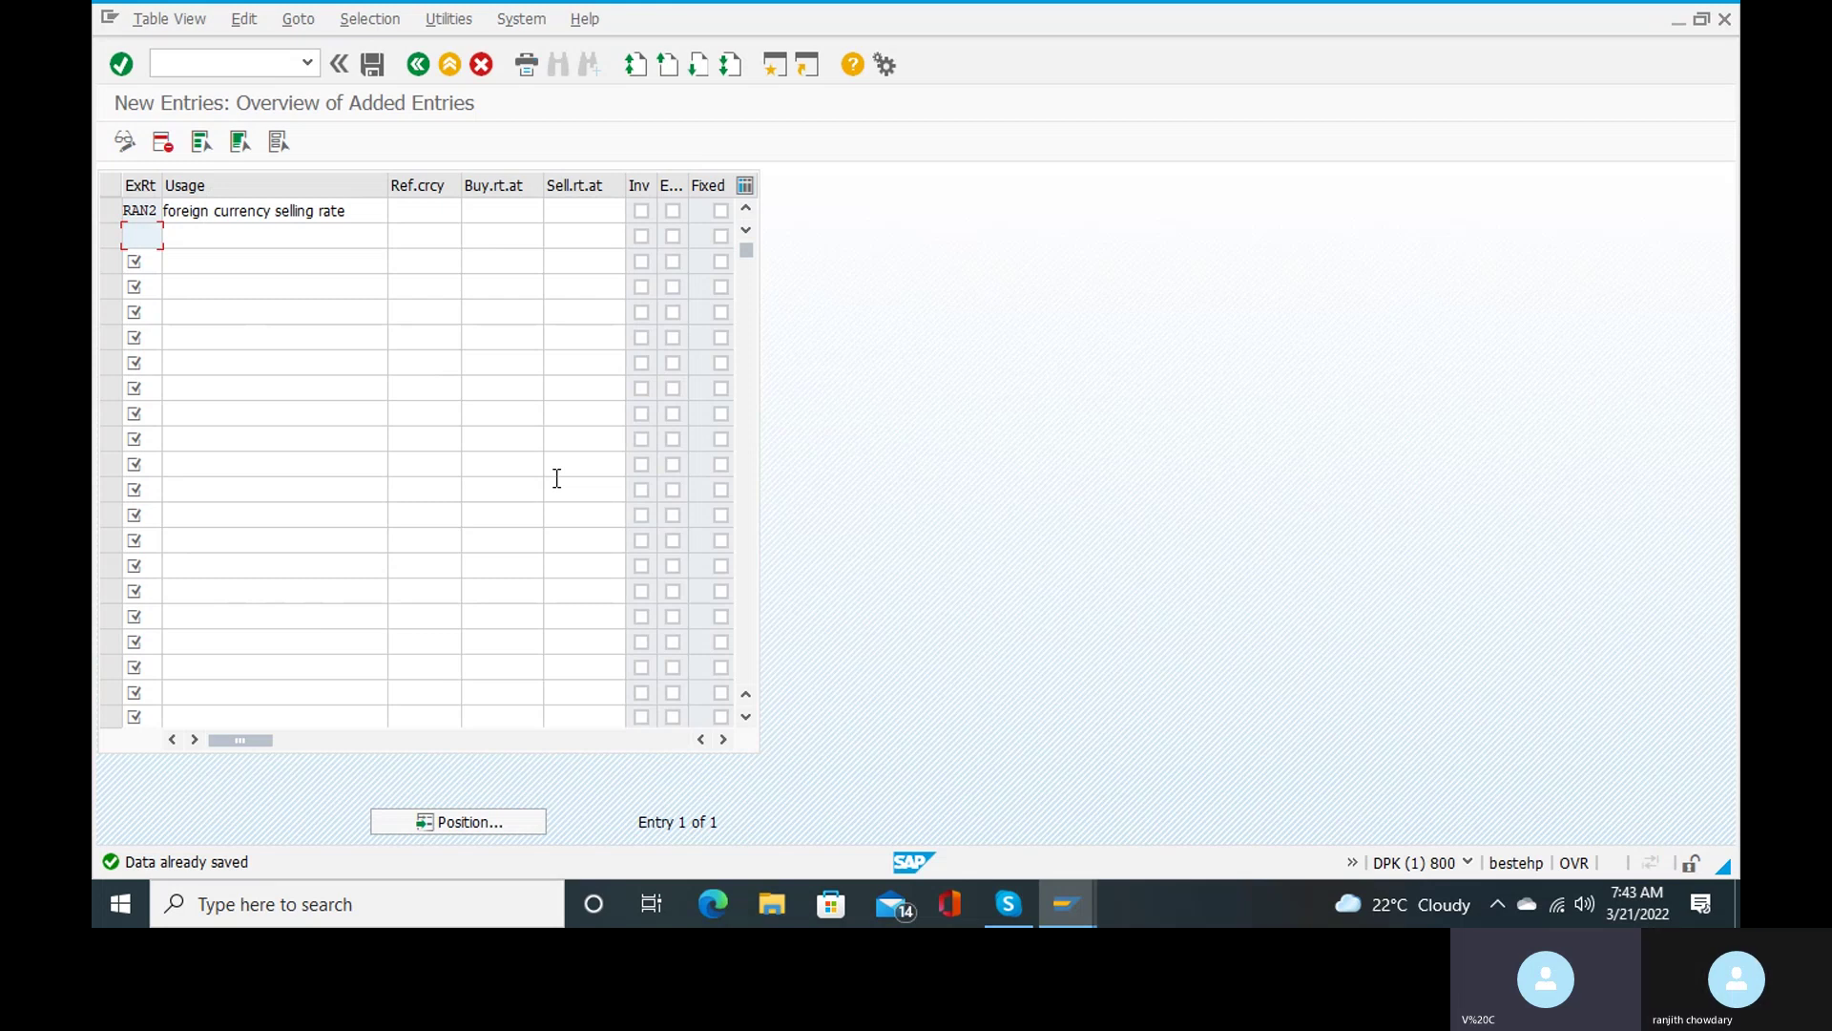
Step: Start another new exchange rate type entry with the code RAN3
{"action": "left_click", "coordinate": [424, 76]}
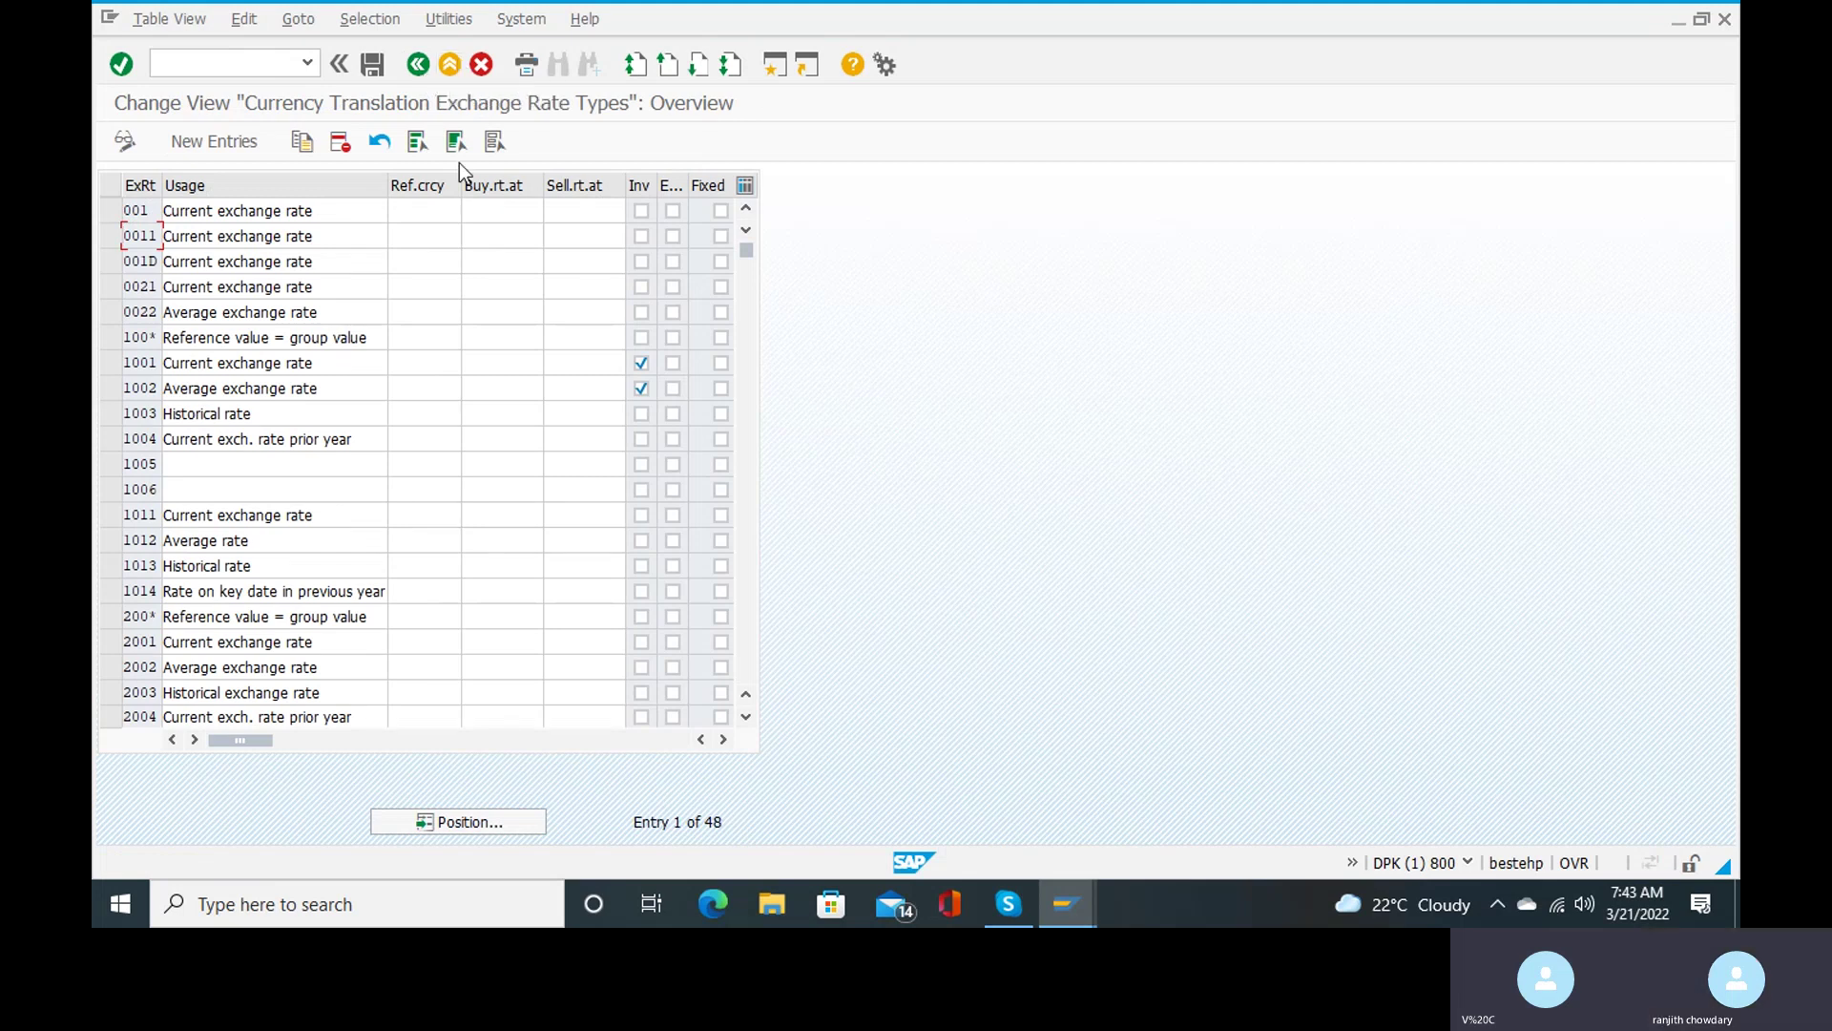
{"action": "left_click", "coordinate": [194, 141]}
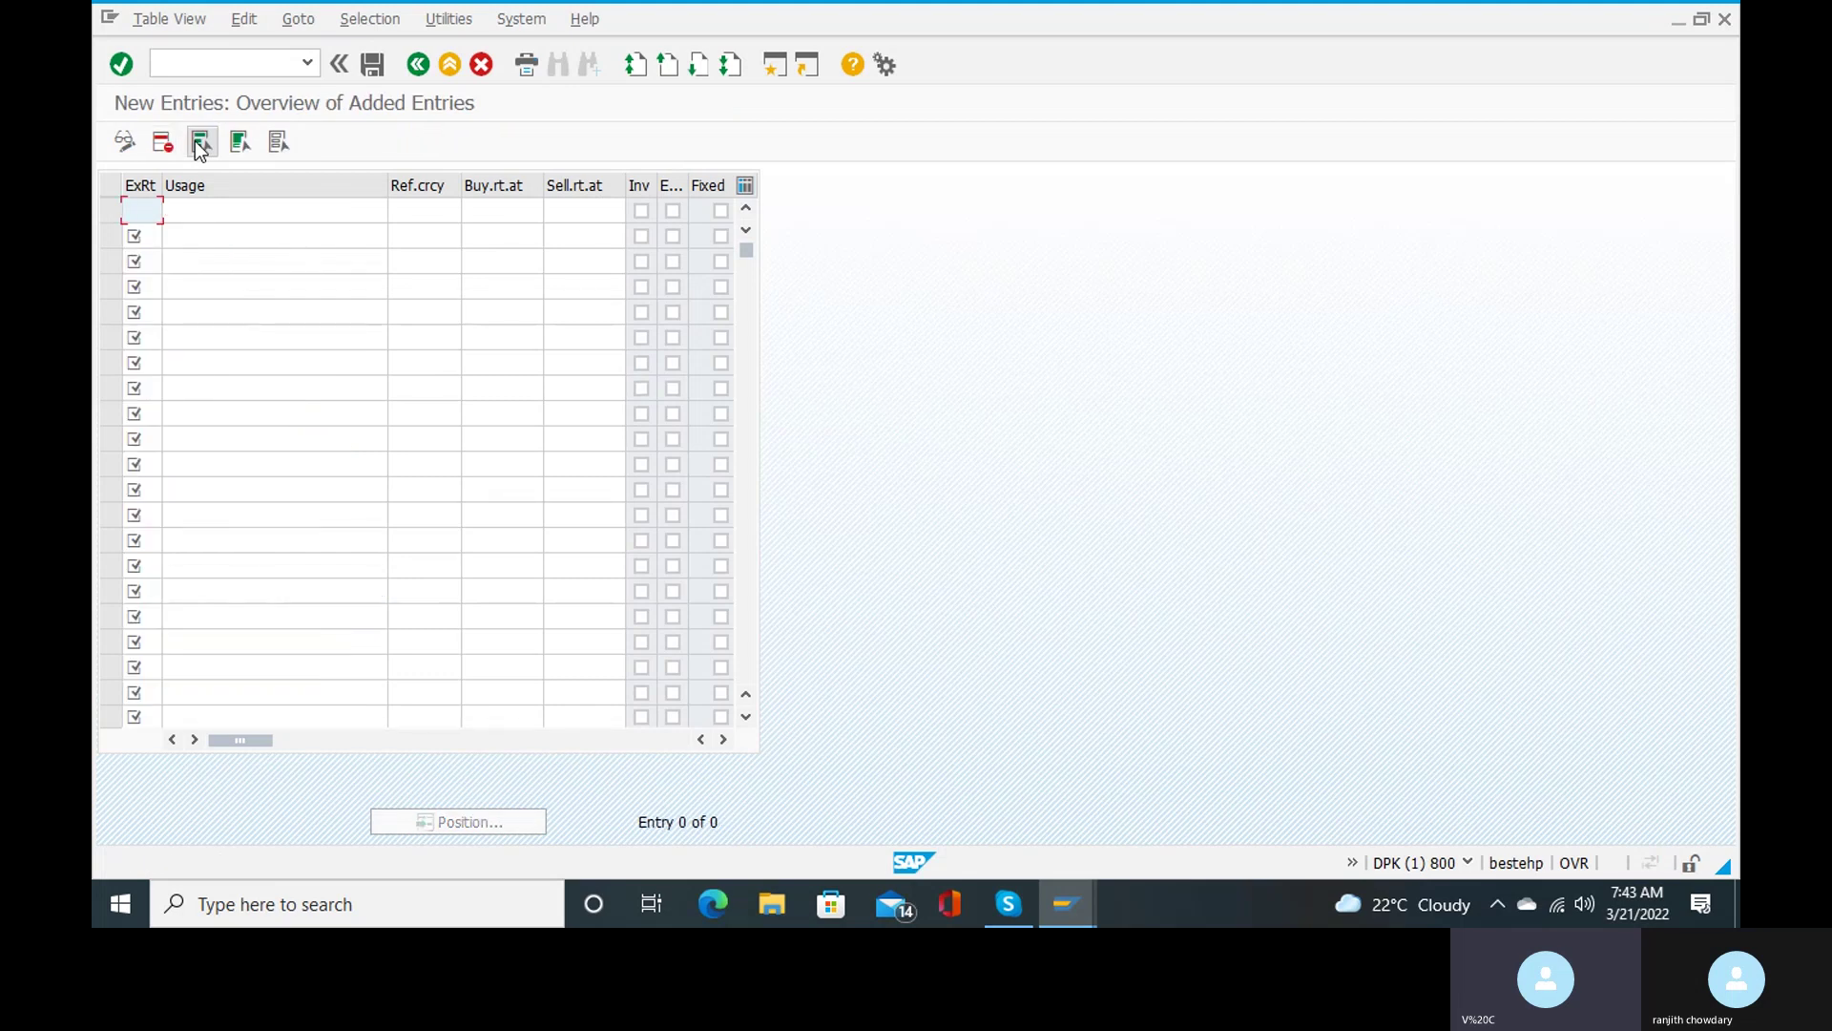
{"action": "type", "text": "ran3"}
{"action": "key", "text": "Tab"}
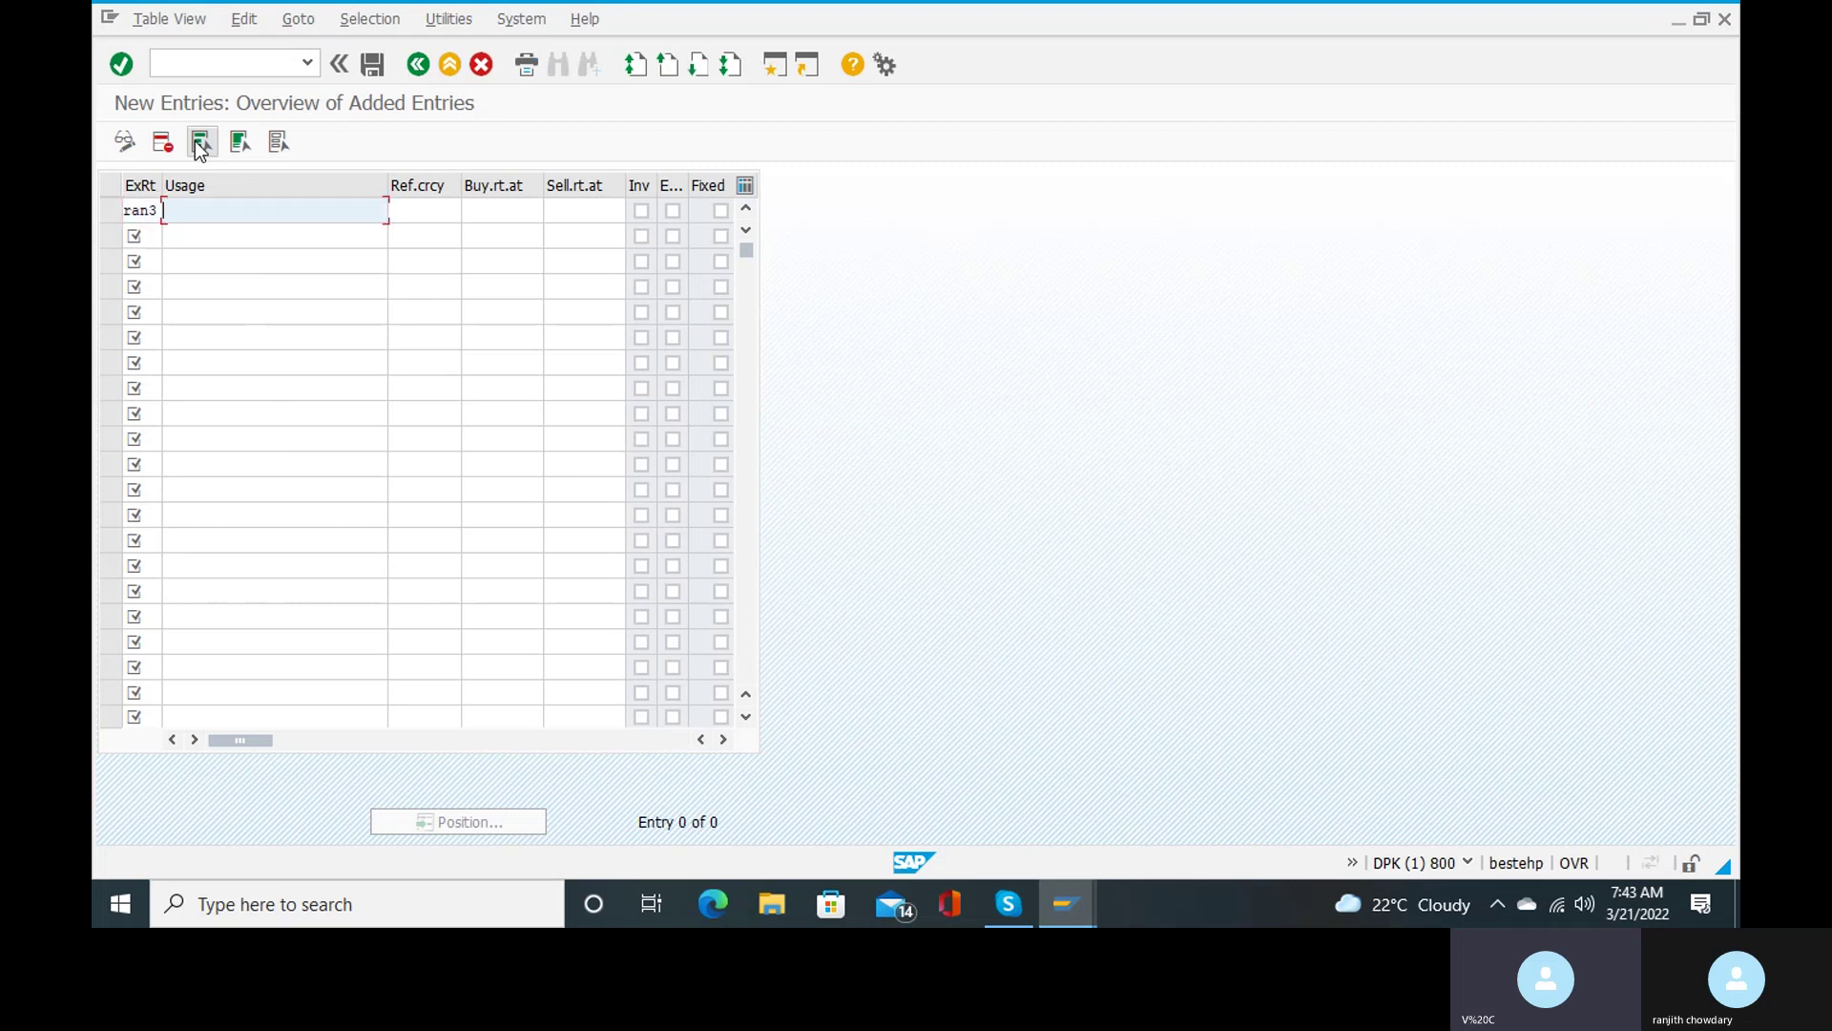
{"action": "type", "text": "avearage rate fore"}
{"action": "key", "text": "BackSpace"}
{"action": "key", "text": "BackSpace"}
{"action": "key", "text": "BackSpace"}
{"action": "key", "text": "BackSpace"}
{"action": "key", "text": "BackSpace"}
{"action": "key", "text": "BackSpace"}
{"action": "key", "text": "BackSpace"}
{"action": "key", "text": "BackSpace"}
{"action": "key", "text": "BackSpace"}
{"action": "key", "text": "BackSpace"}
{"action": "key", "text": "BackSpace"}
{"action": "key", "text": "BackSpace"}
{"action": "key", "text": "BackSpace"}
{"action": "key", "text": "BackSpace"}
{"action": "key", "text": "BackSpace"}
{"action": "key", "text": "BackSpace"}
{"action": "key", "text": "BackSpace"}
{"action": "key", "text": "BackSpace"}
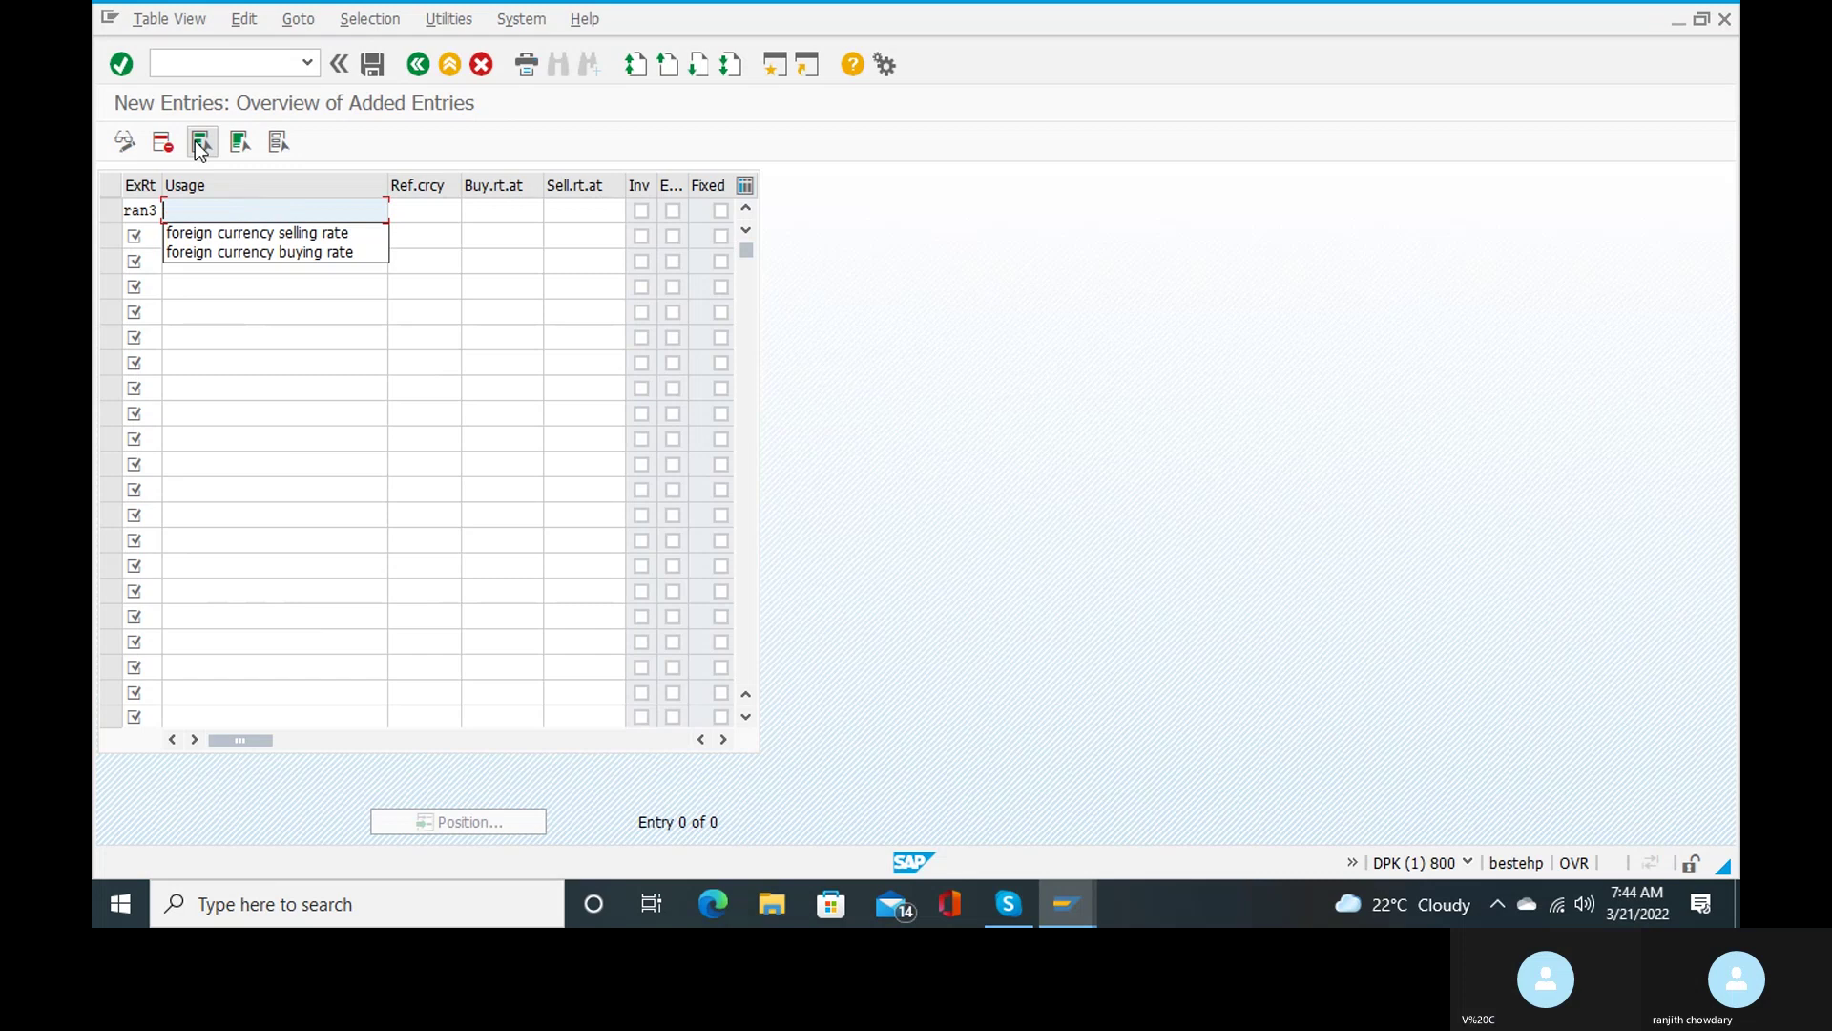
Step: Give RAN3 the usage "foreign currency avg rate", save the entry and return to the exchange rate types overview
{"action": "type", "text": "foreign cu"}
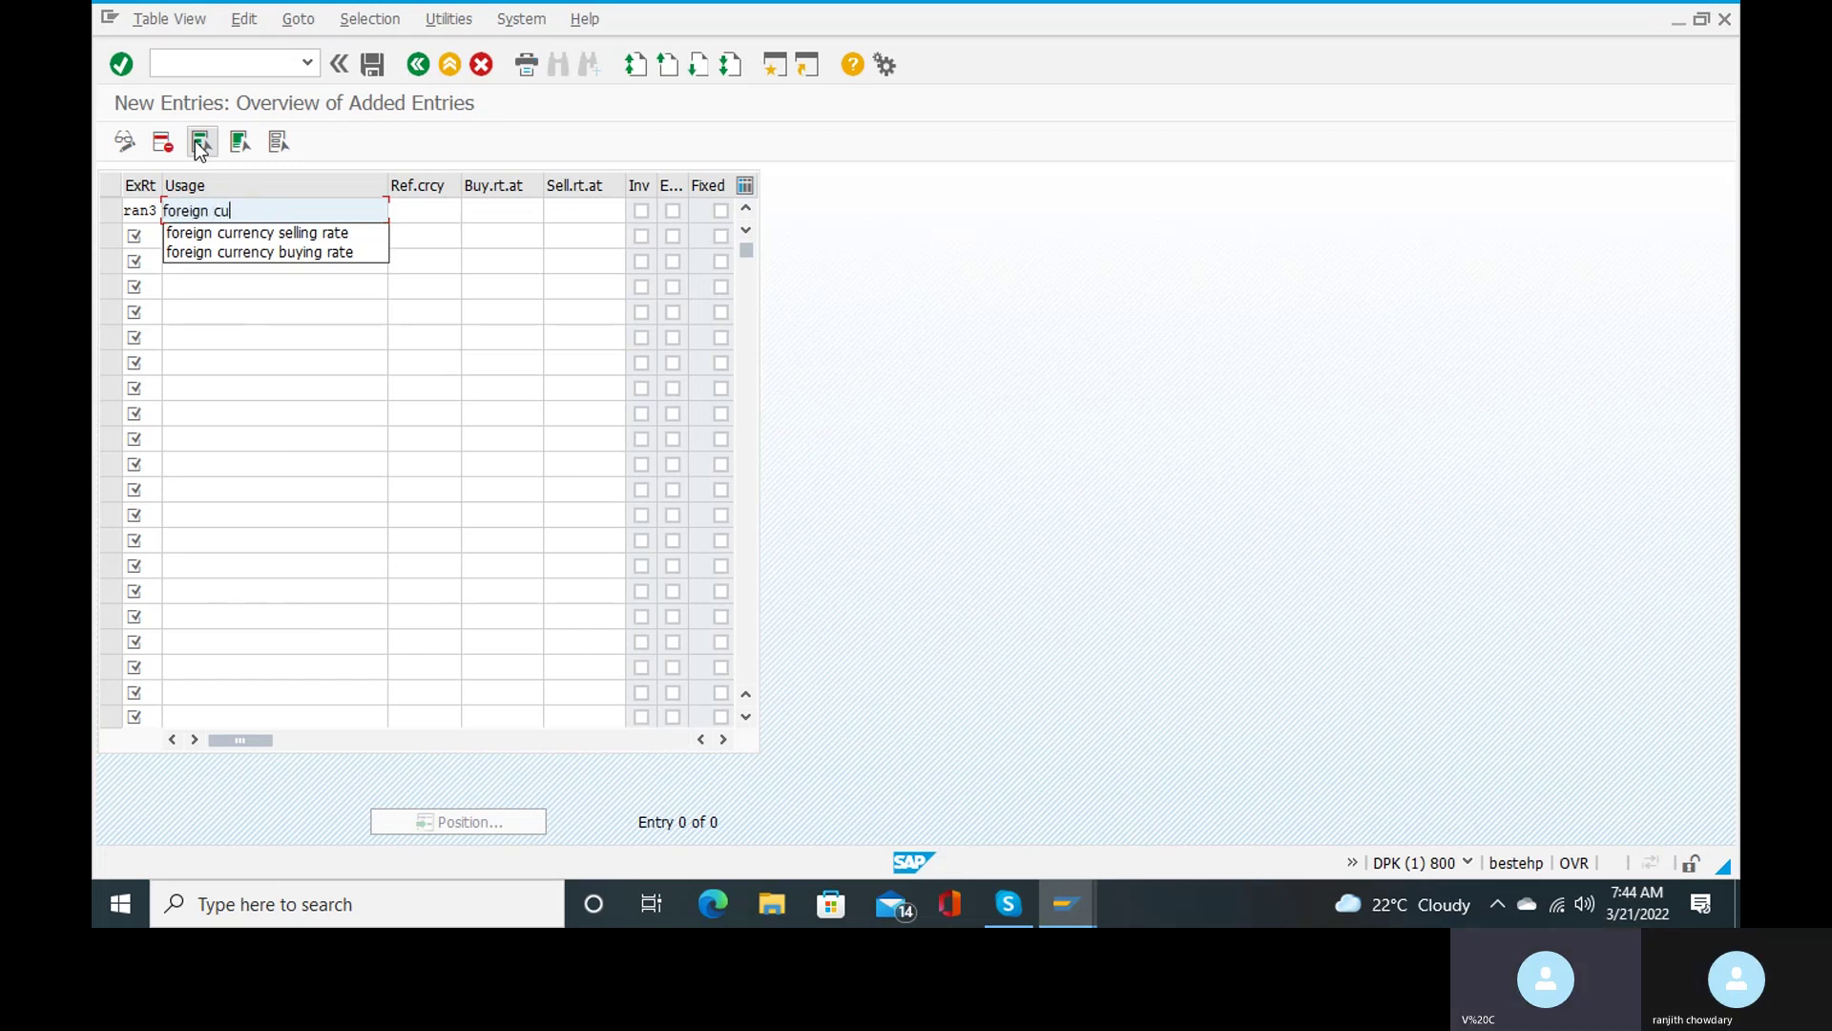
{"action": "type", "text": "rrency a"}
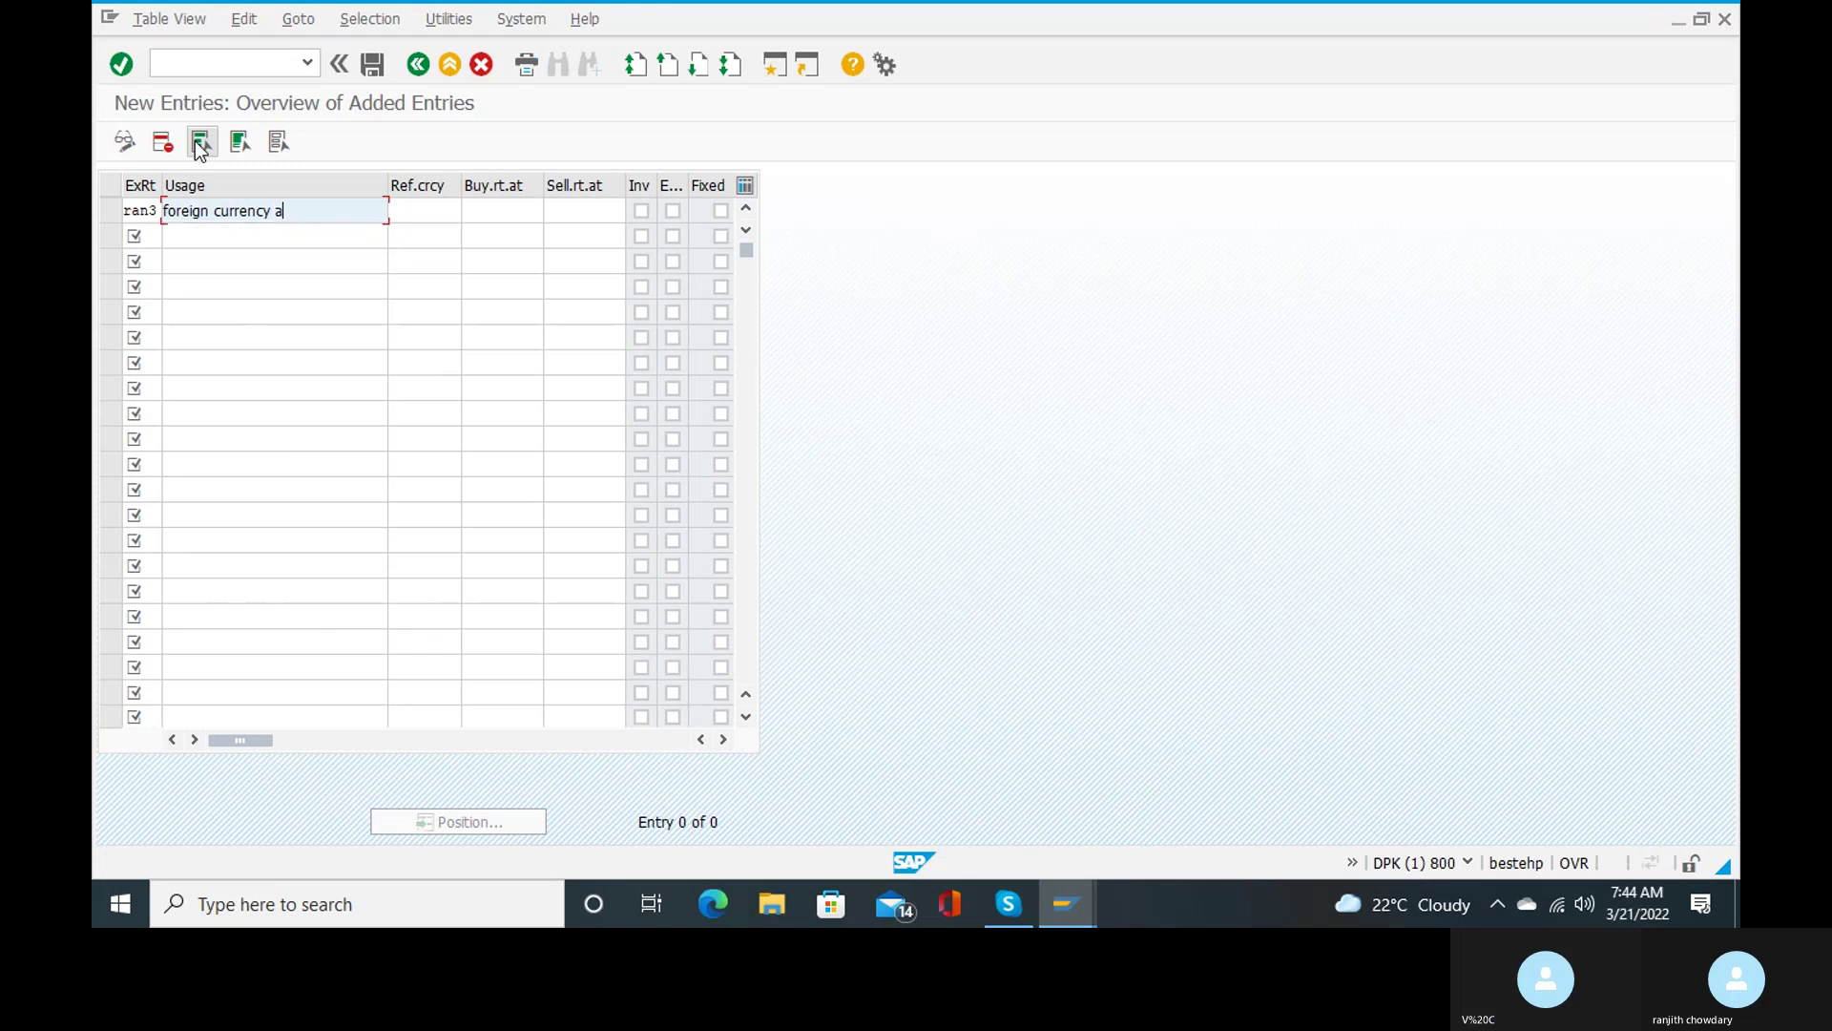
{"action": "type", "text": "vg rate"}
{"action": "key", "text": "Return"}
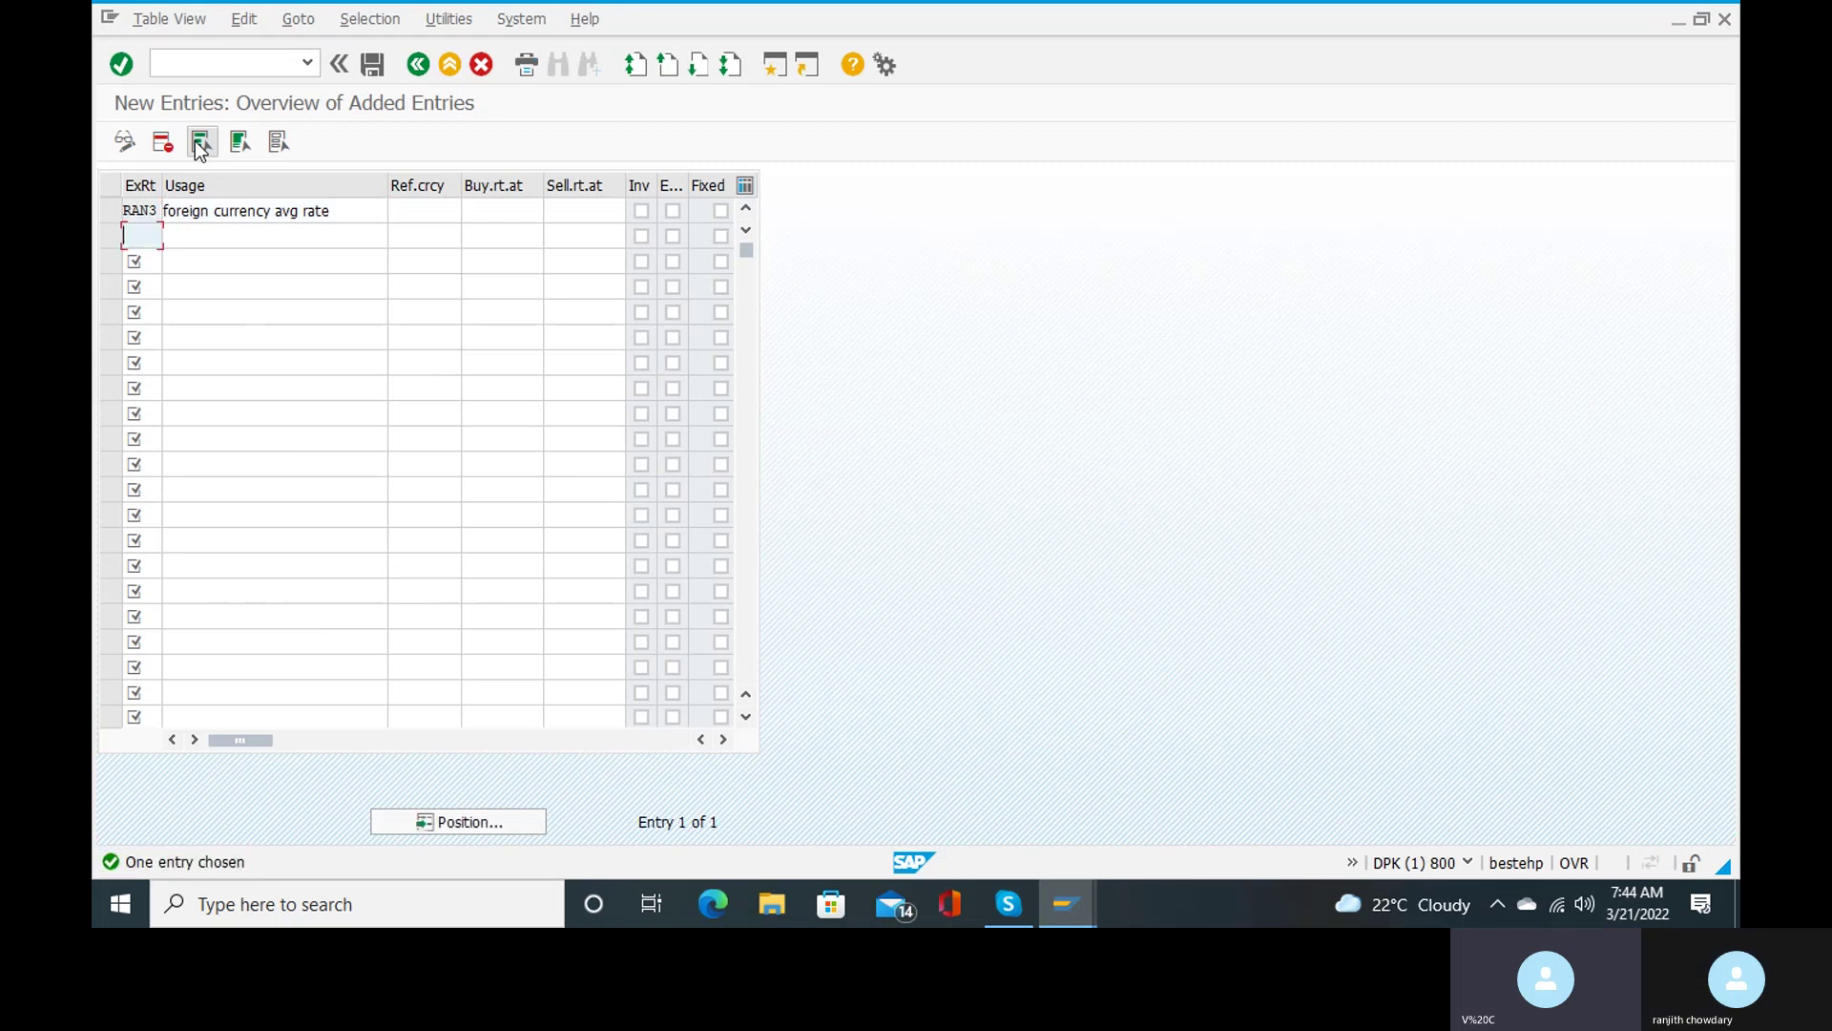
{"action": "left_click", "coordinate": [379, 68]}
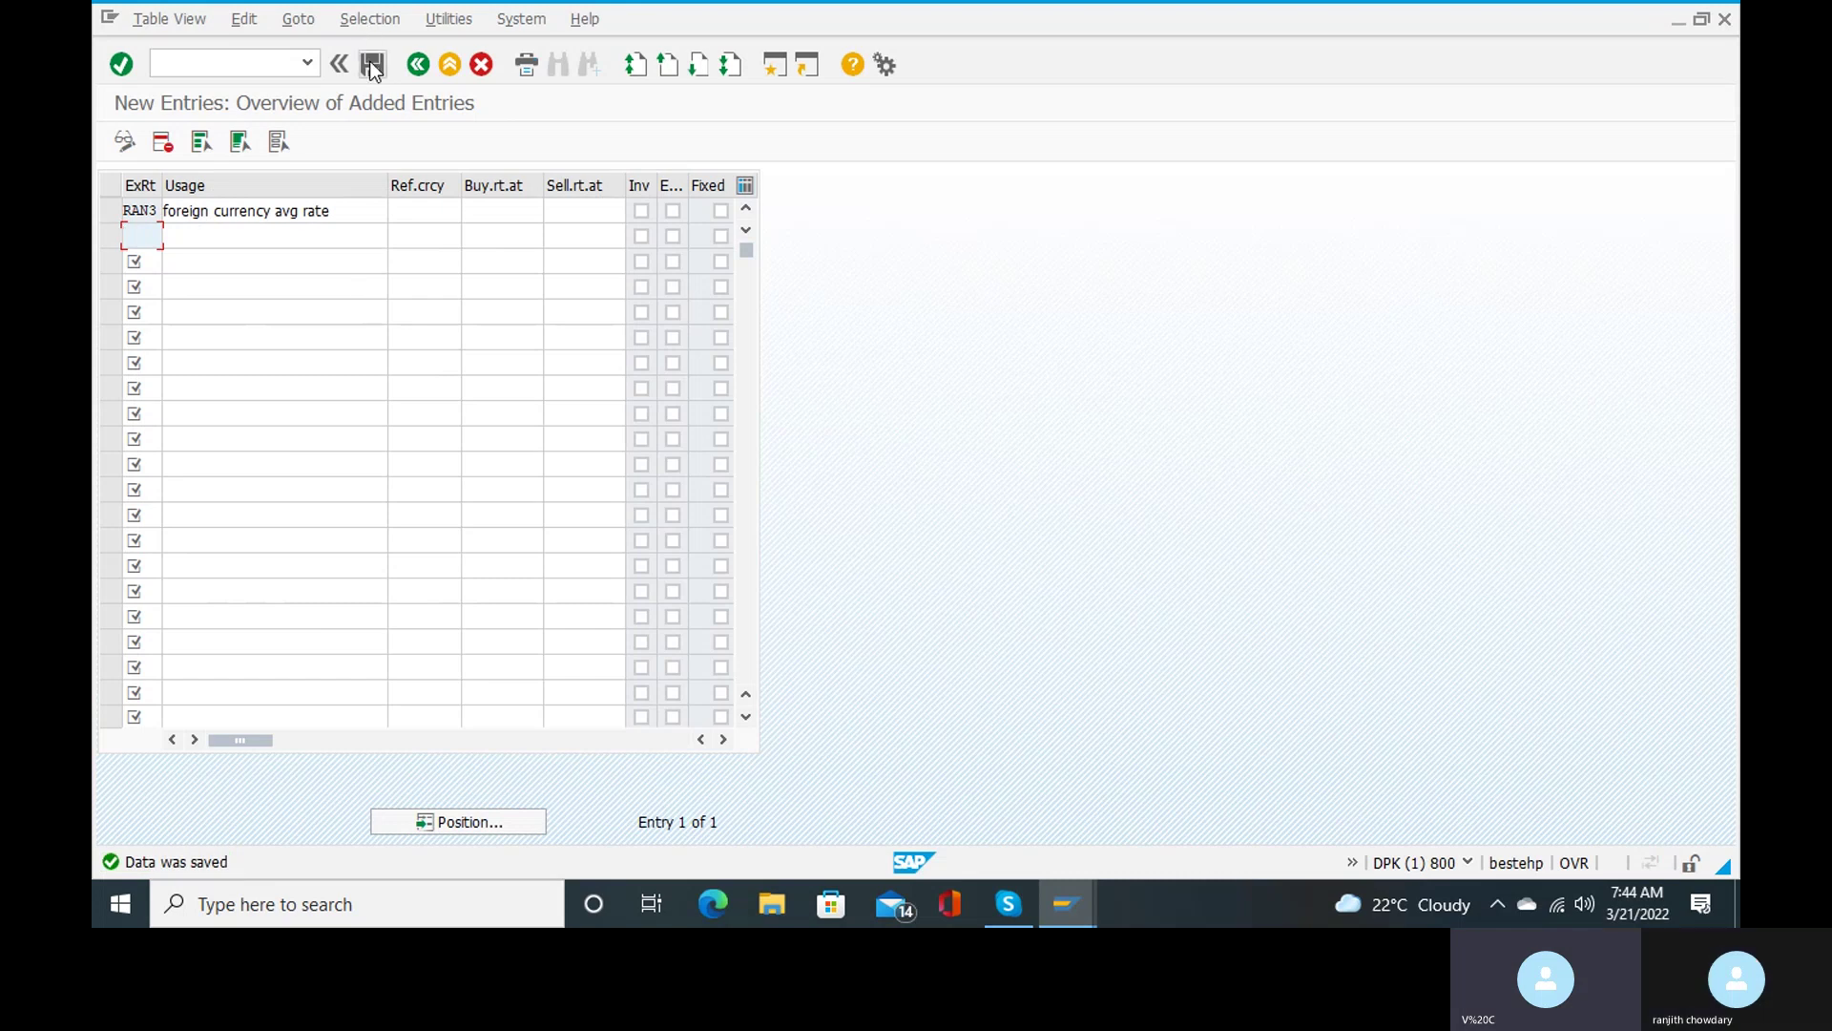
{"action": "left_click", "coordinate": [417, 65]}
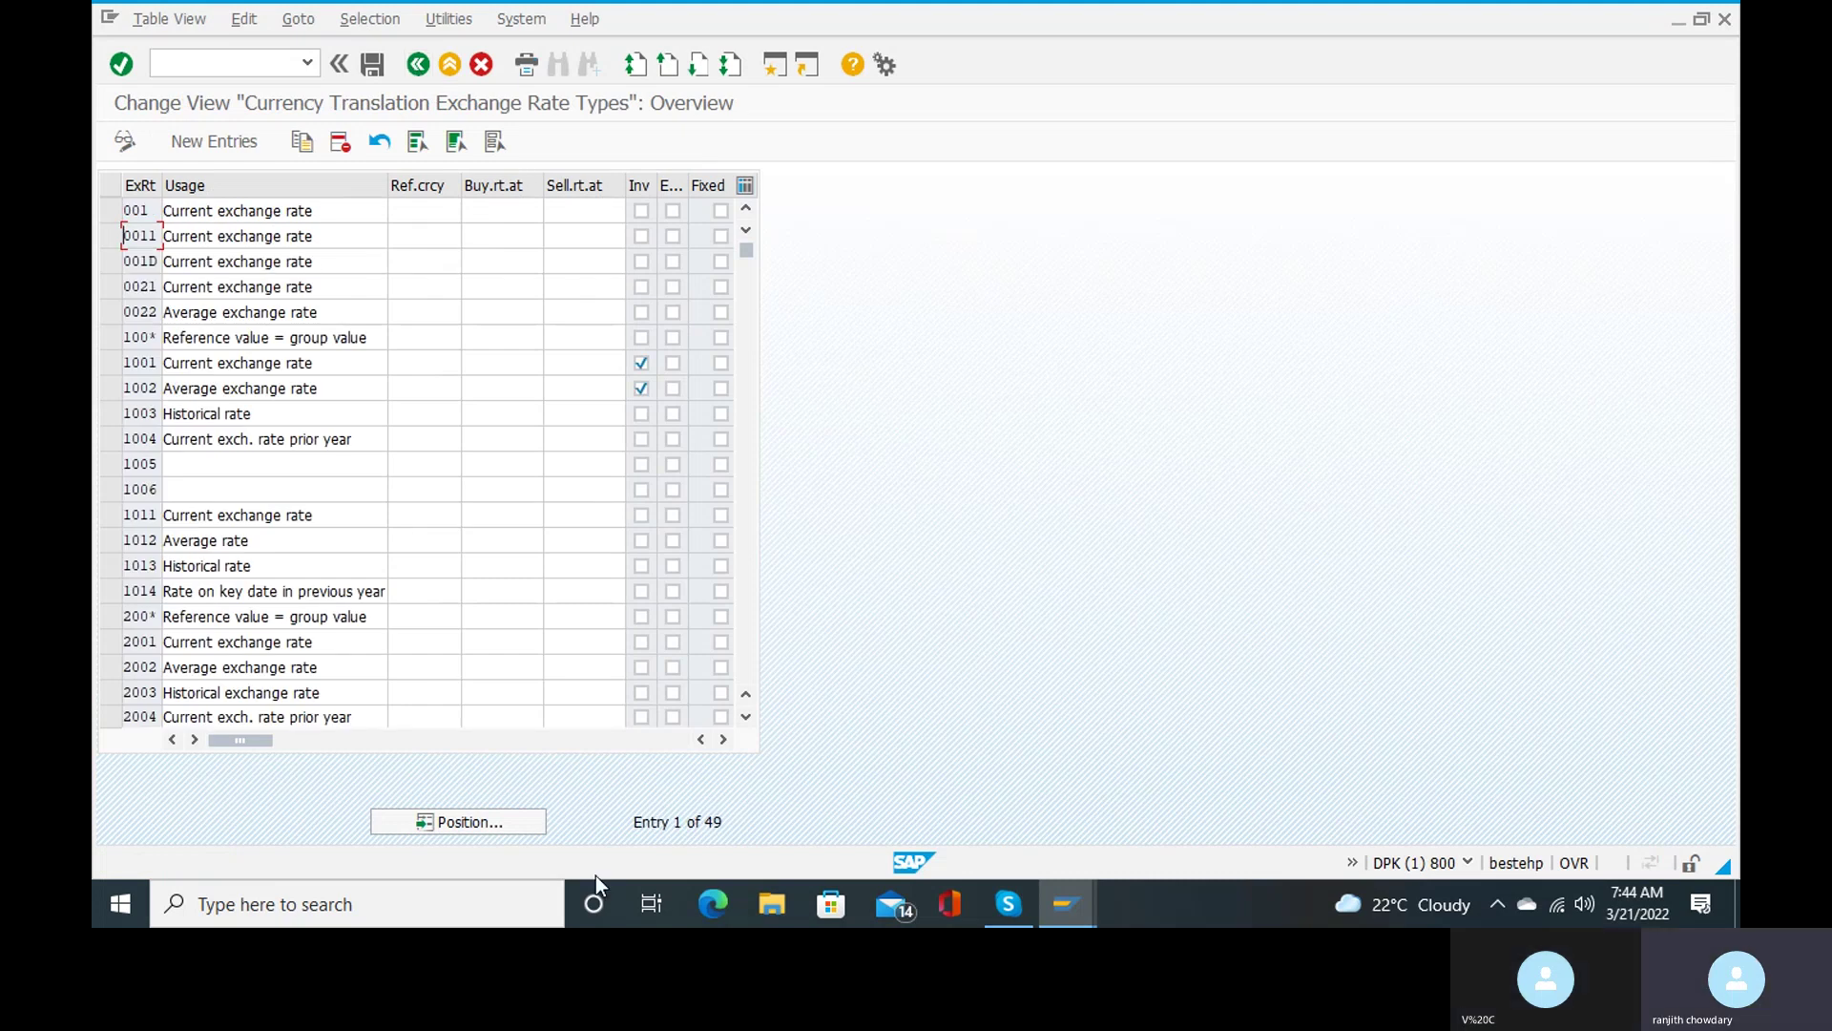
Step: Switch to Skype and check the configuration steps slide for the transaction code that maintains translation ratios
{"action": "left_click", "coordinate": [477, 822]}
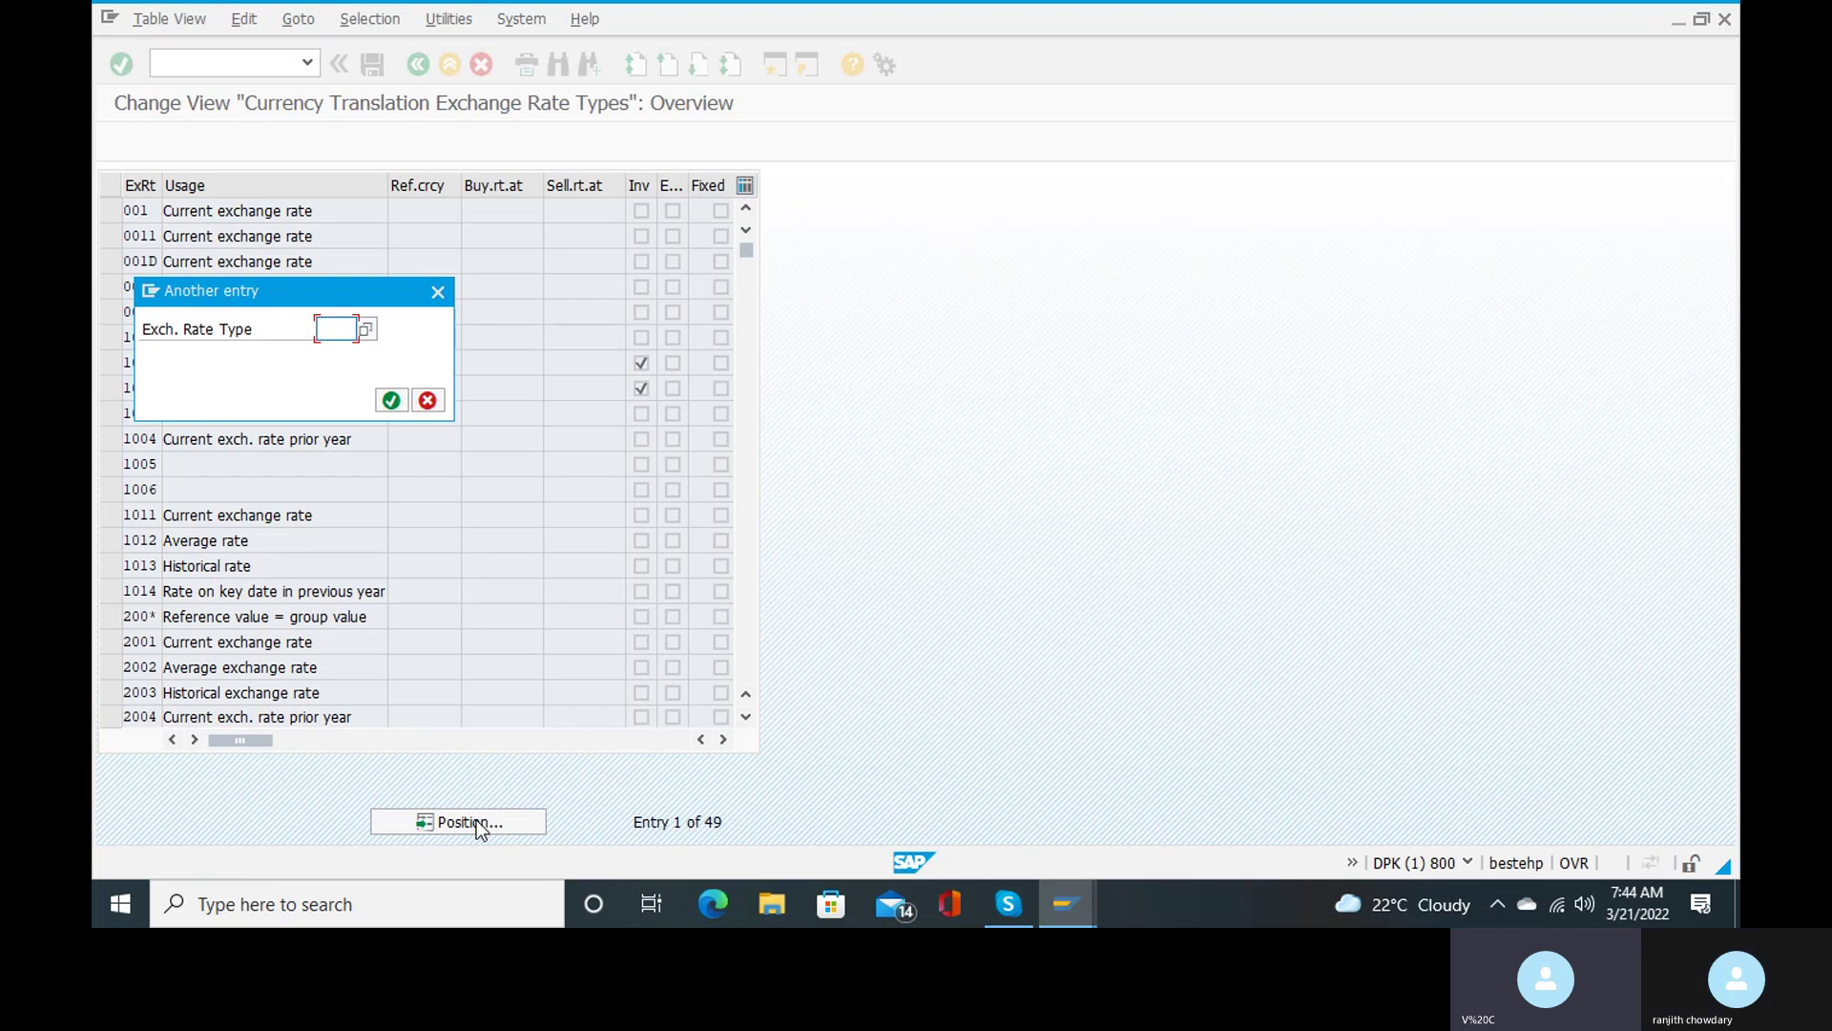
{"action": "left_click", "coordinate": [437, 292]}
{"action": "mouse_move", "coordinate": [1066, 904]}
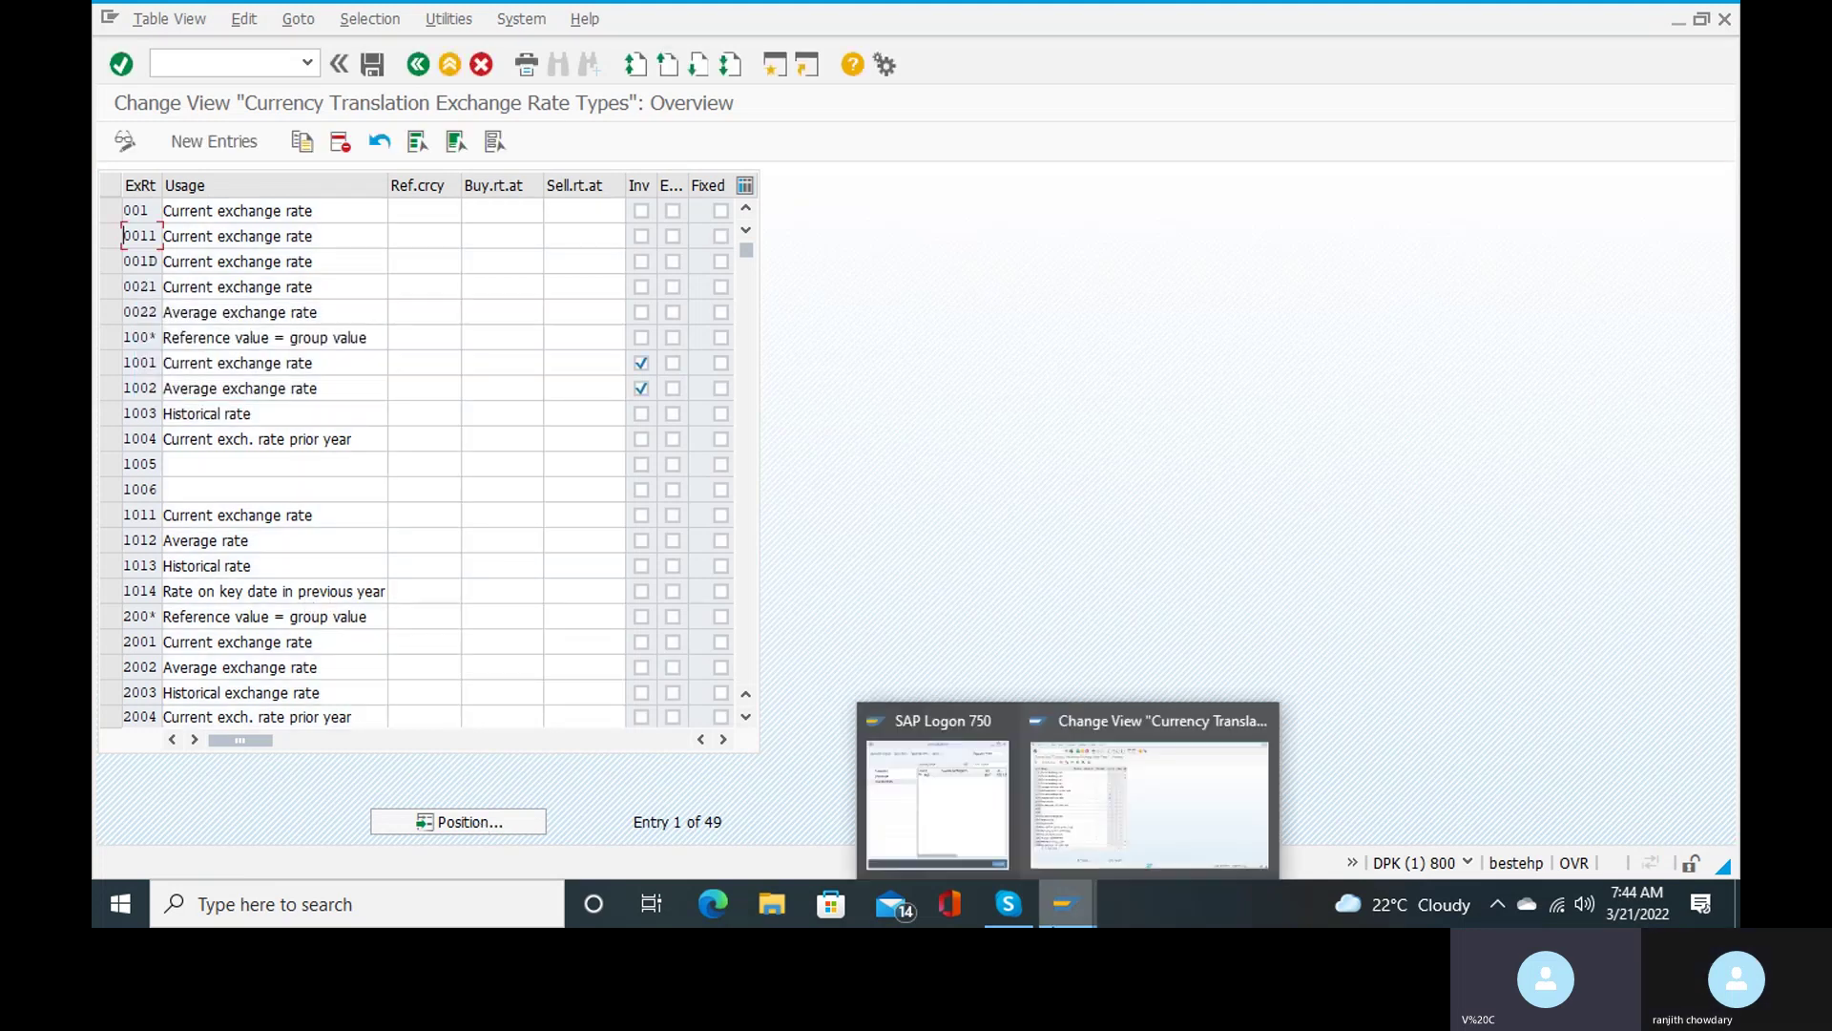
{"action": "mouse_move", "coordinate": [1009, 903]}
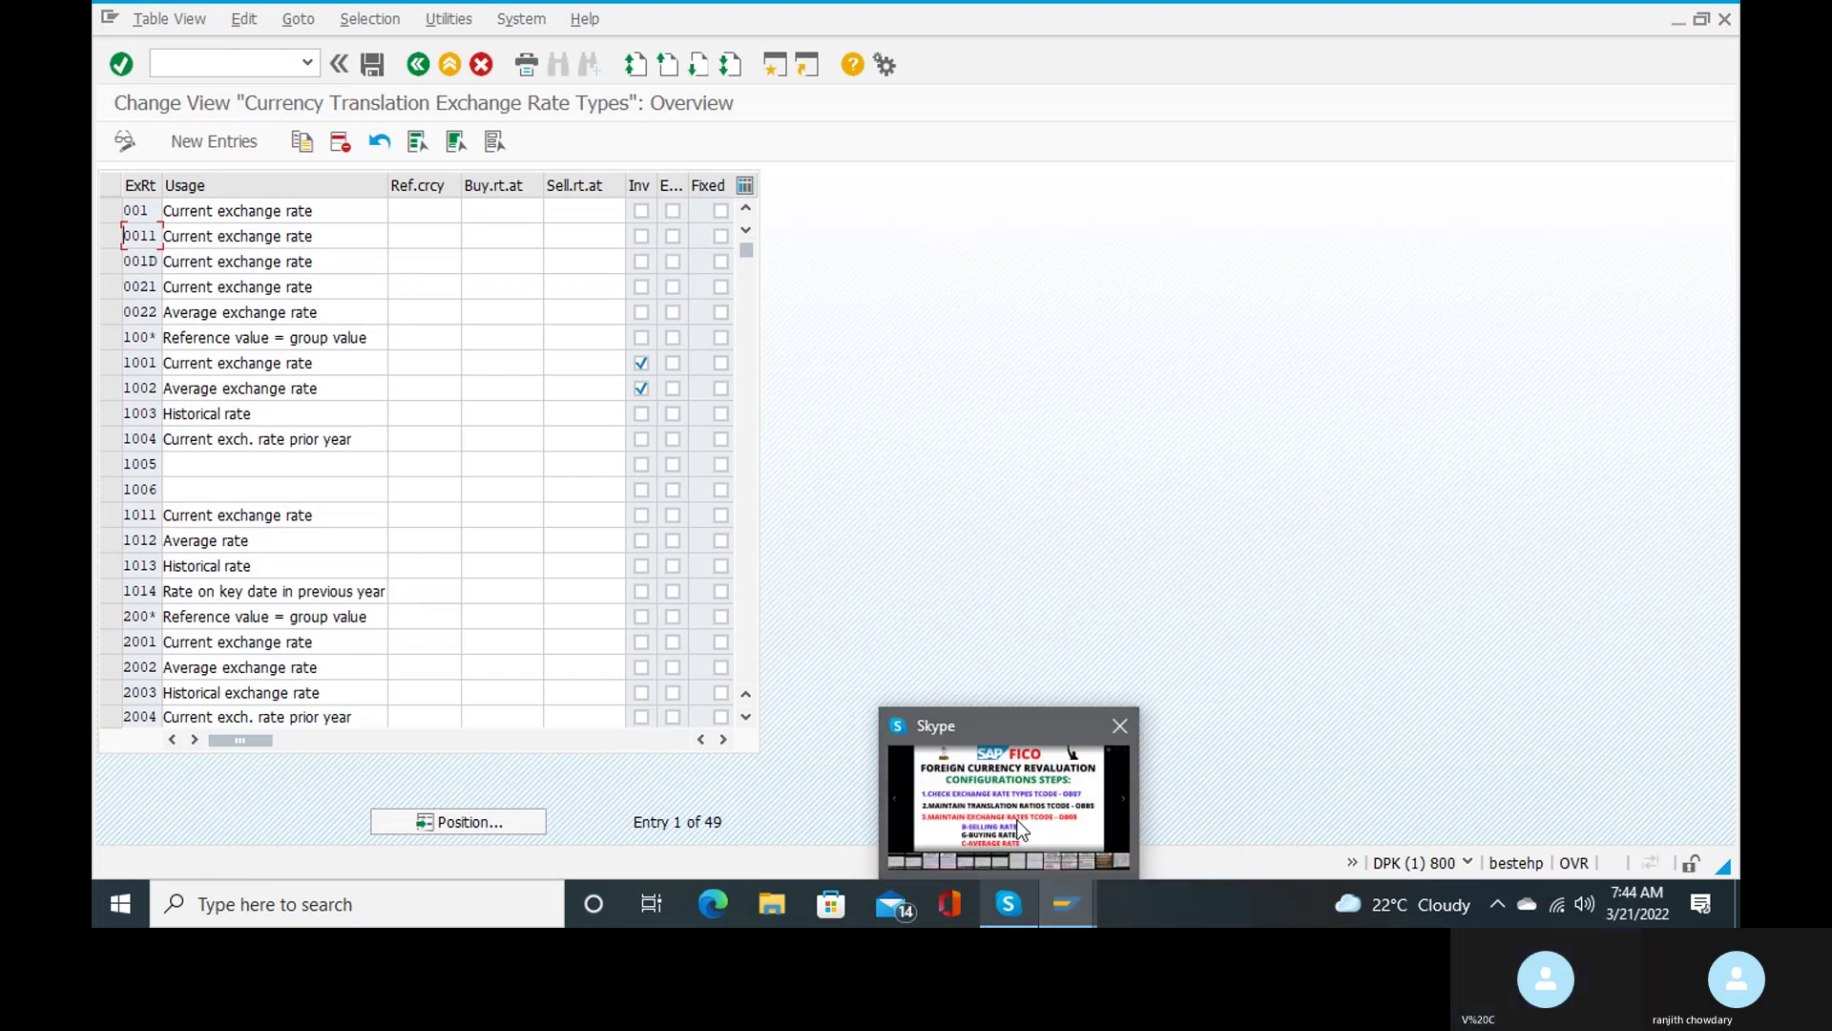
{"action": "left_click", "coordinate": [1019, 828]}
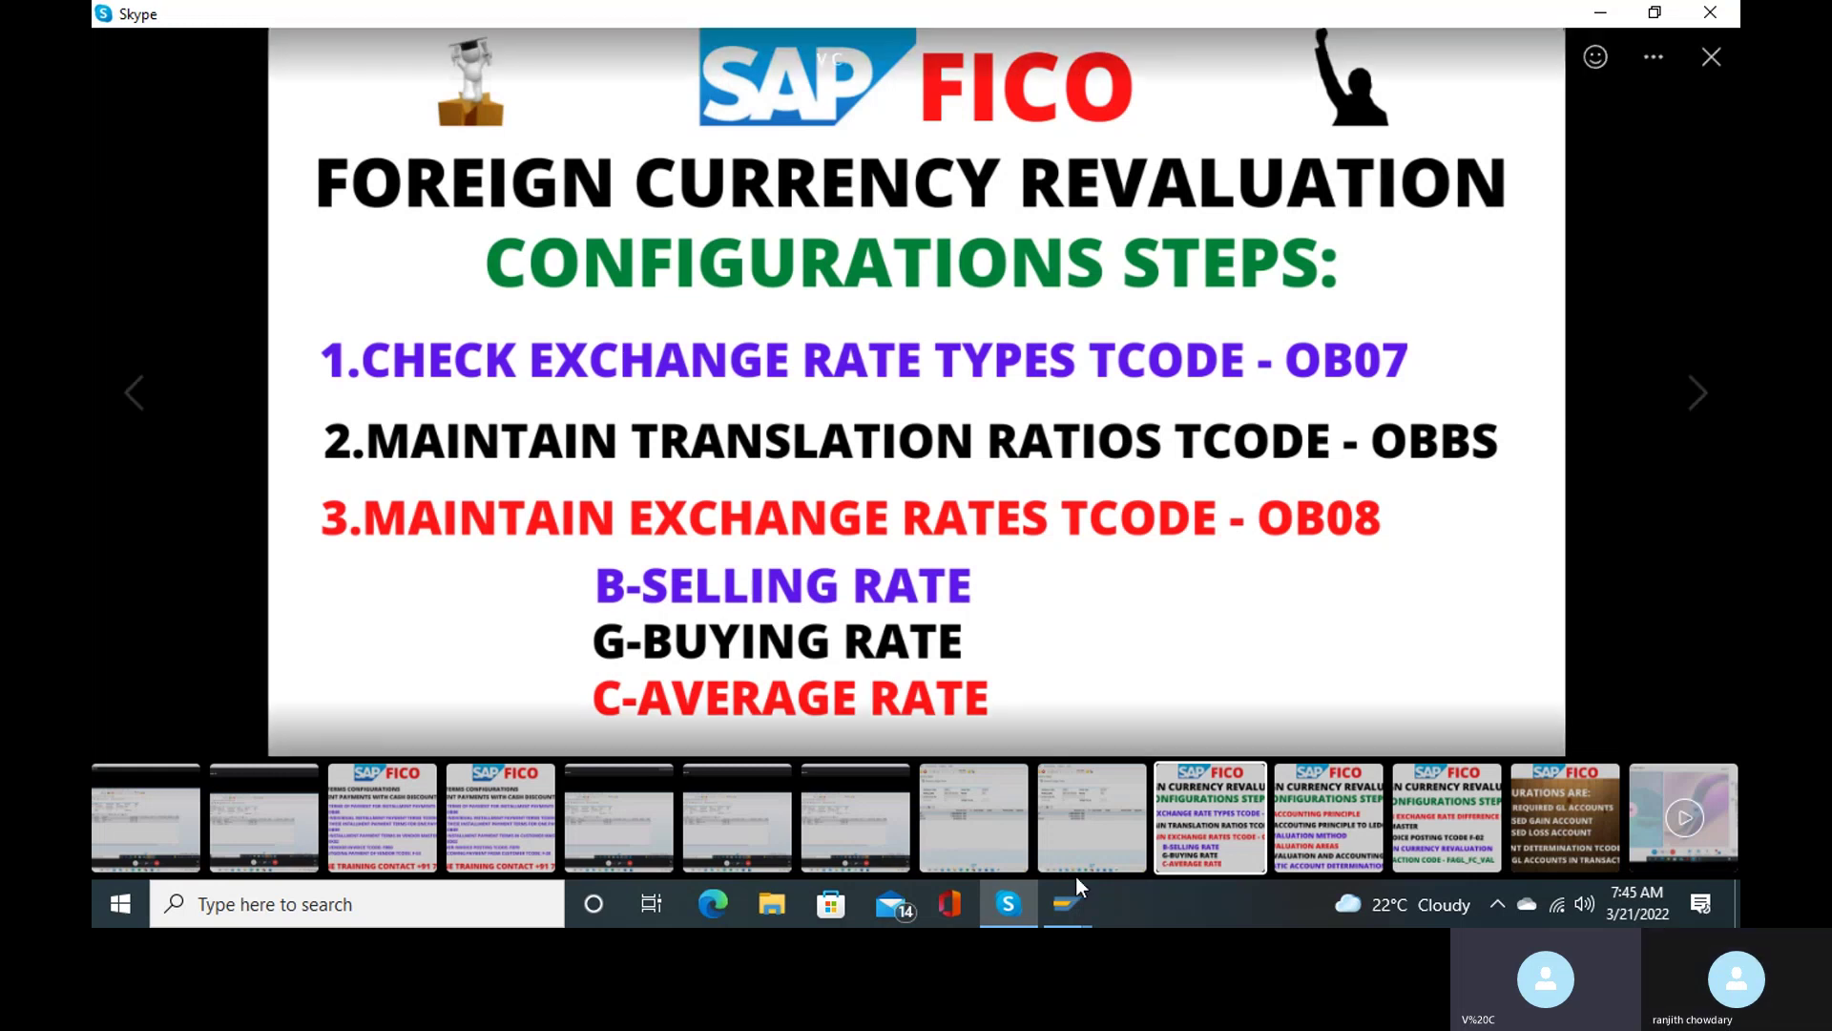
{"action": "mouse_move", "coordinate": [1067, 904]}
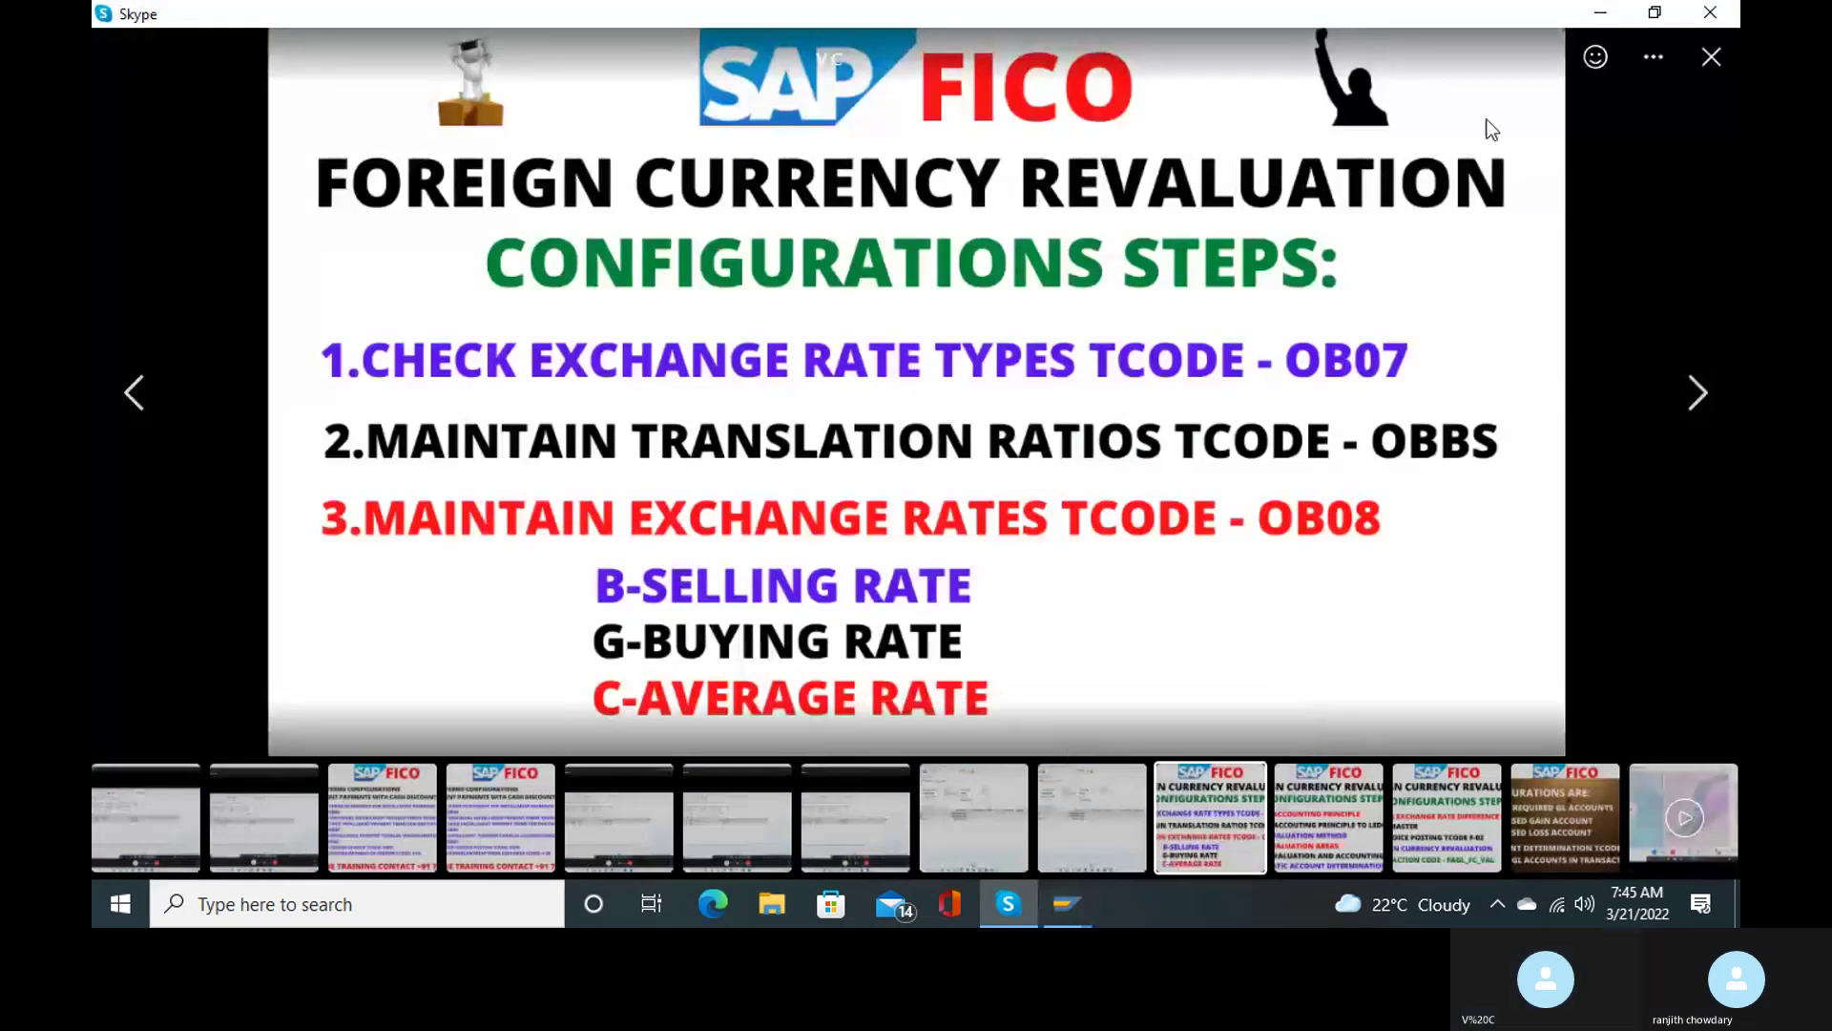
Step: Switch back to SAP, leave the exchange rate types table and open the currency translation ratios table with transaction code OBBS, accepting the warning
{"action": "key", "text": "alt+Tab"}
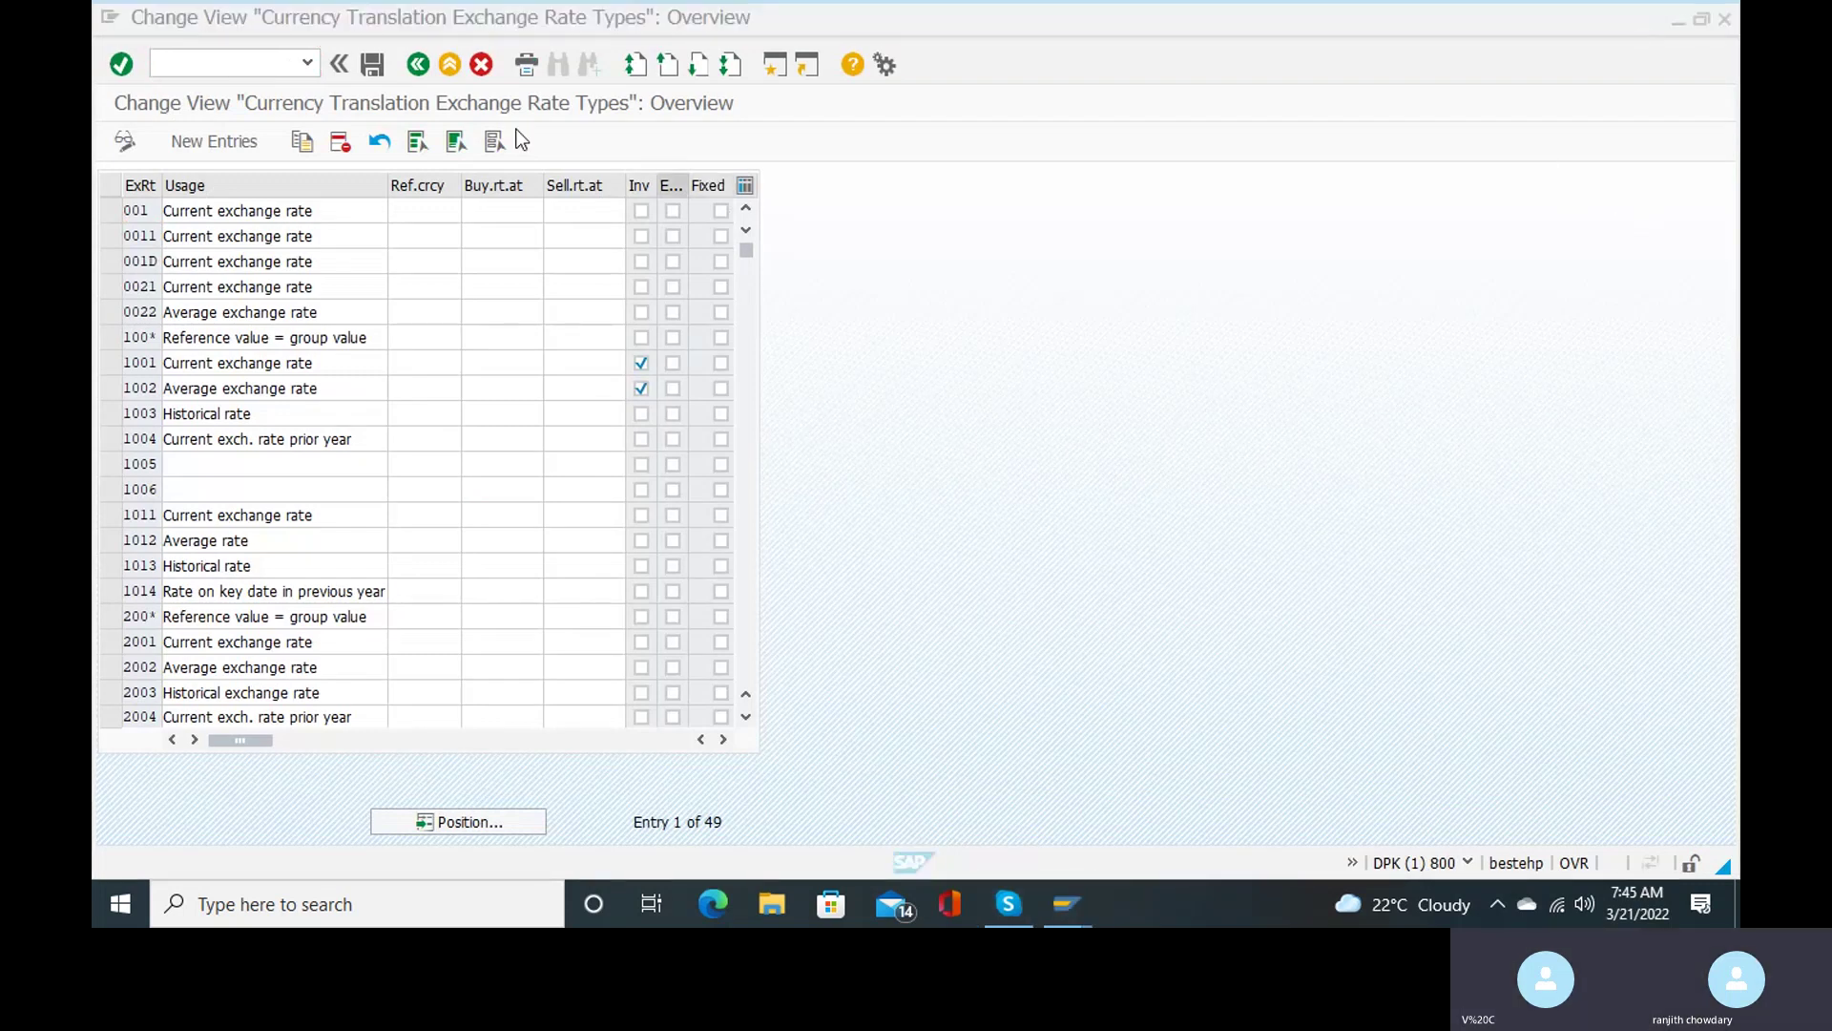
{"action": "left_click", "coordinate": [228, 64]}
{"action": "type", "text": "/n"}
{"action": "key", "text": "Return"}
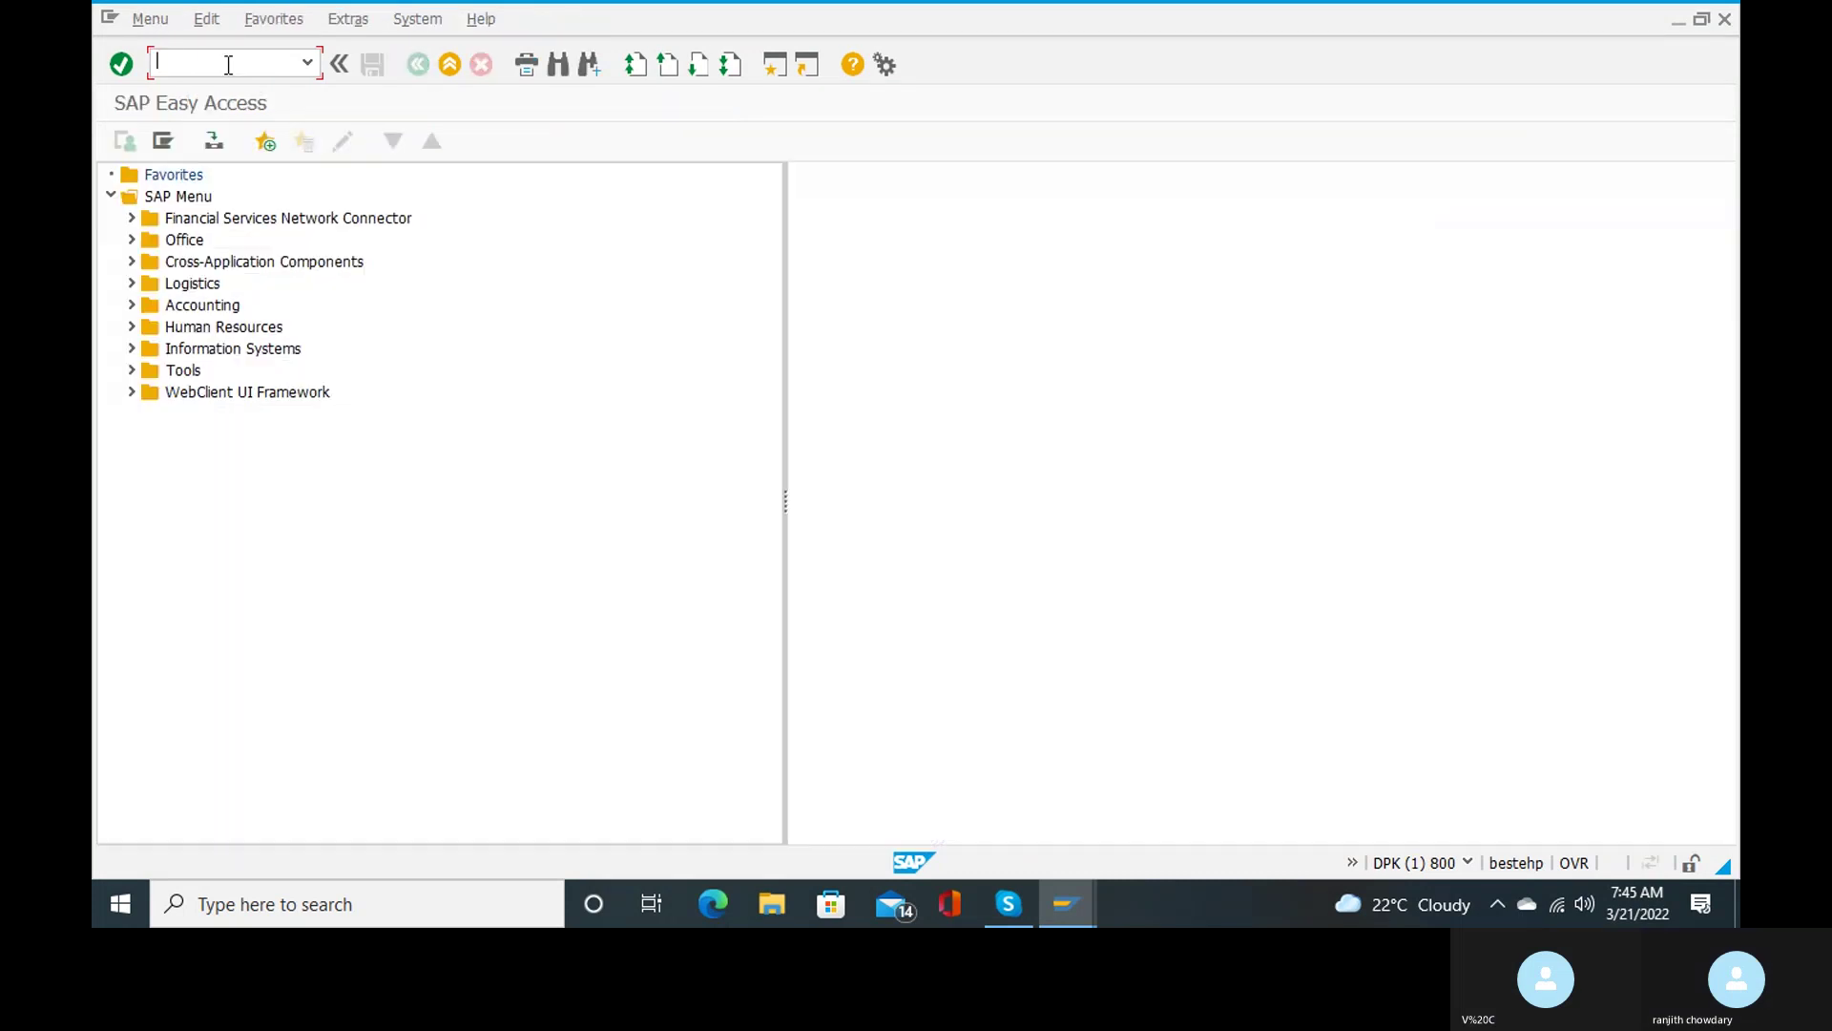
{"action": "type", "text": "obbs"}
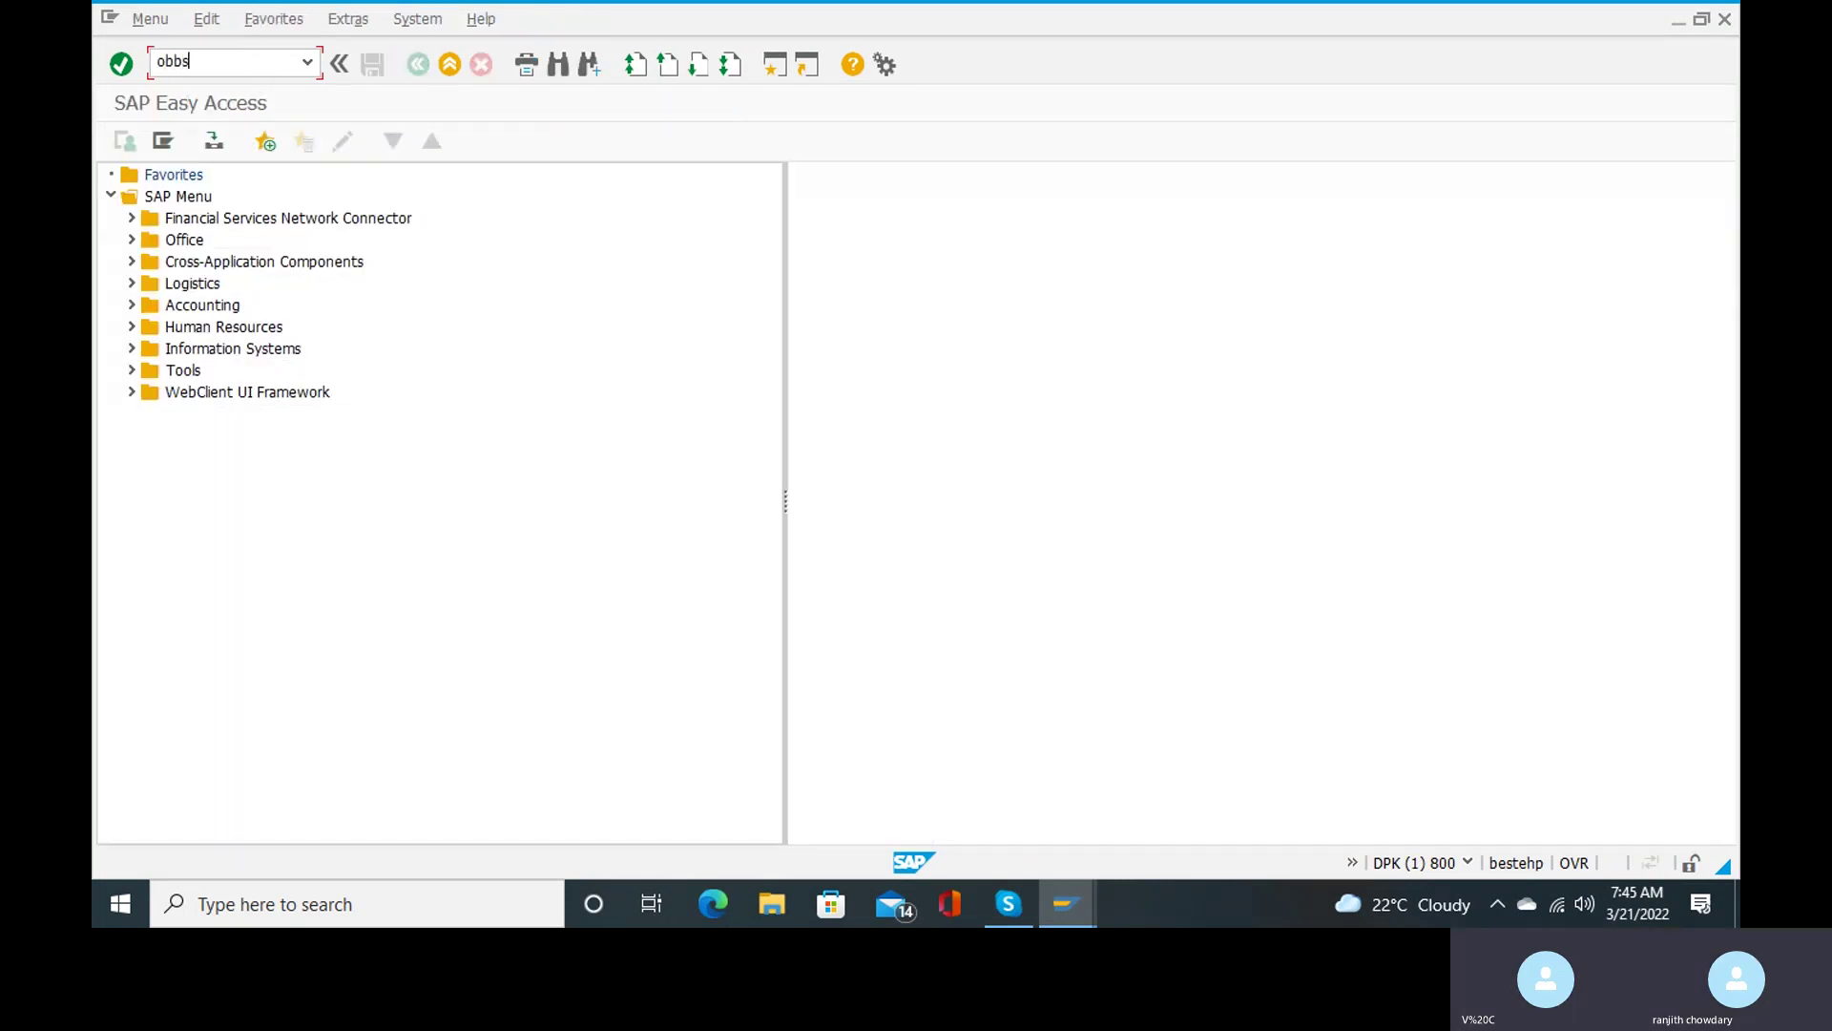
{"action": "key", "text": "Return"}
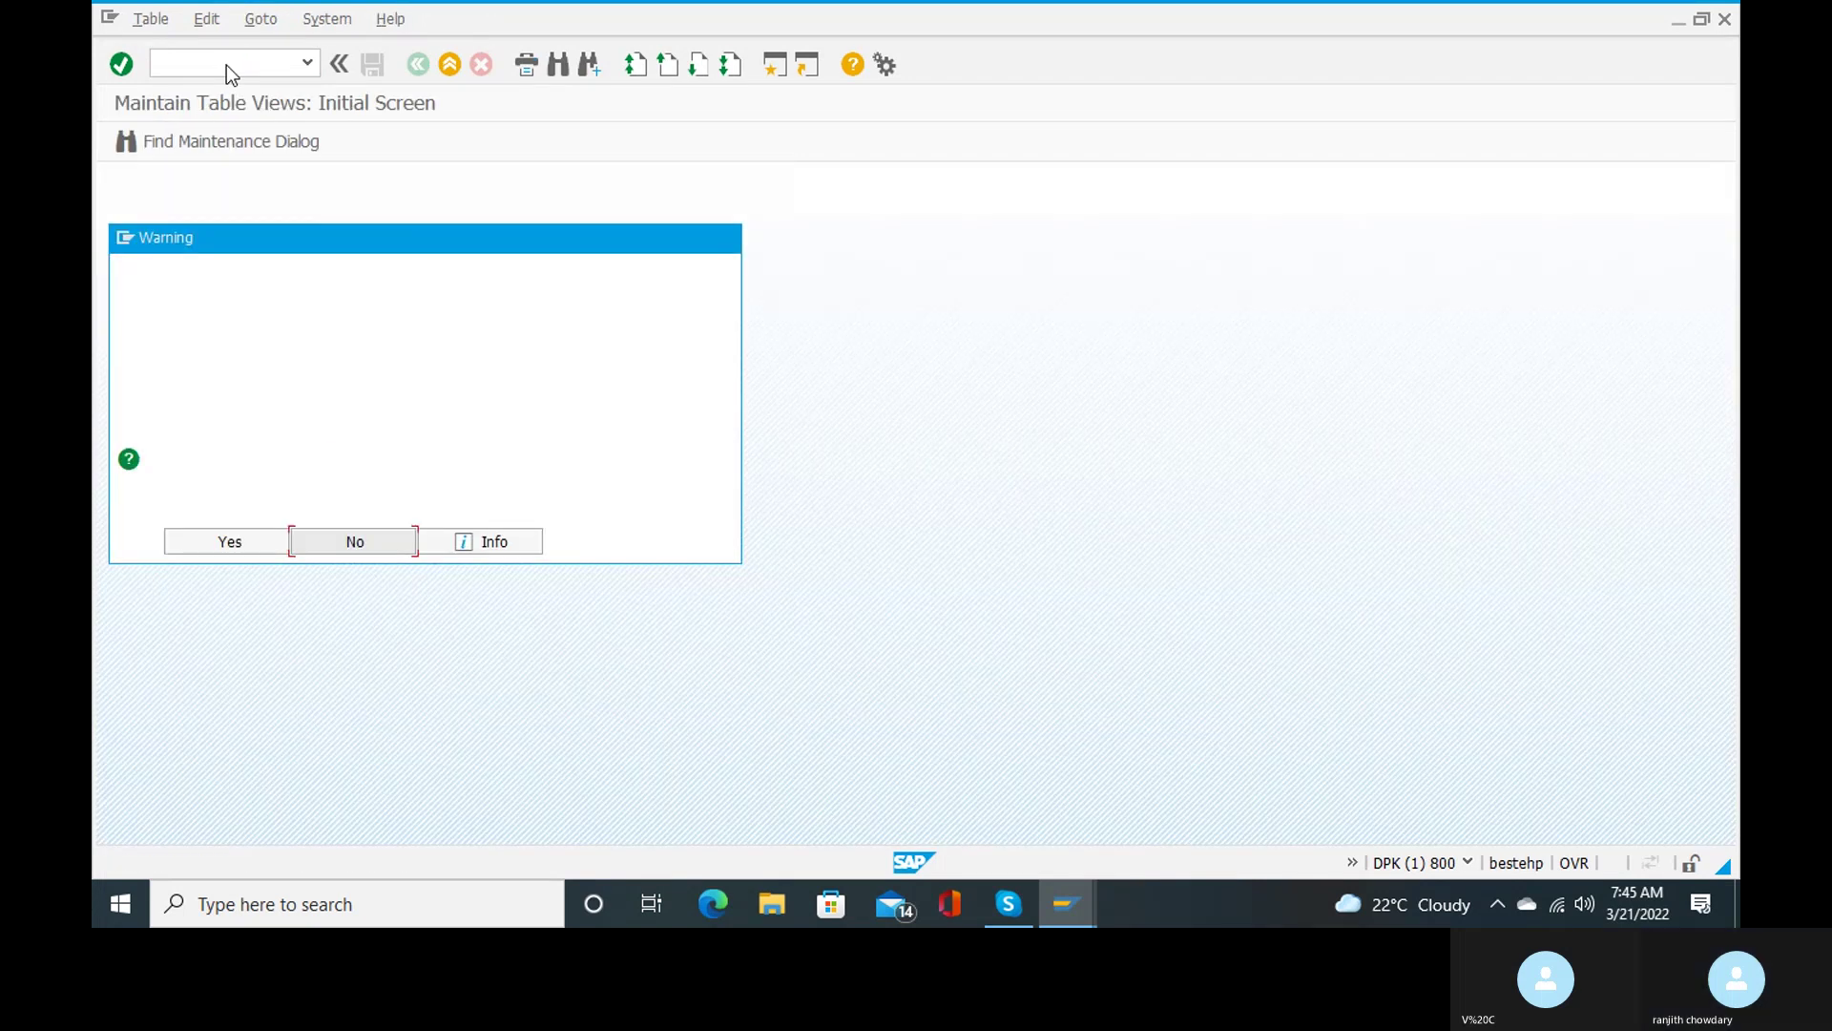
{"action": "left_click", "coordinate": [228, 549]}
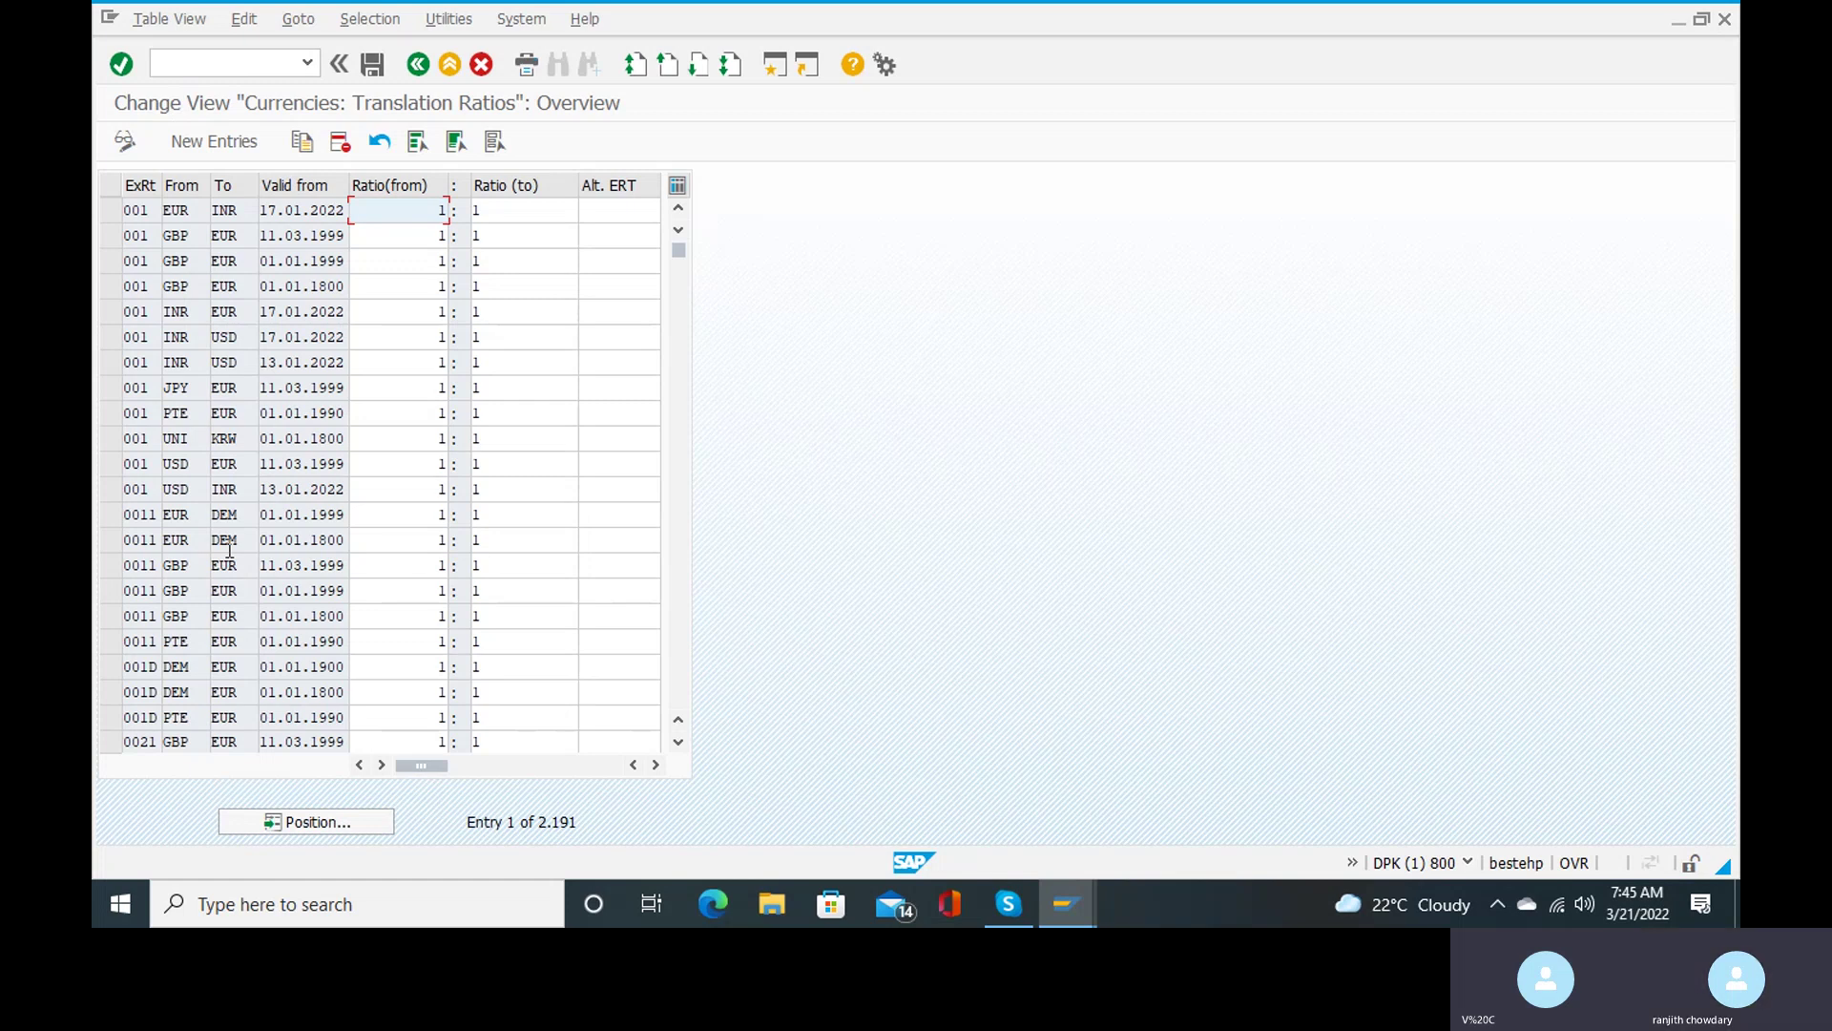
Step: Start a new translation ratio entry and choose exchange rate type RAN1 by searching the list of possible values
{"action": "left_click", "coordinate": [204, 142]}
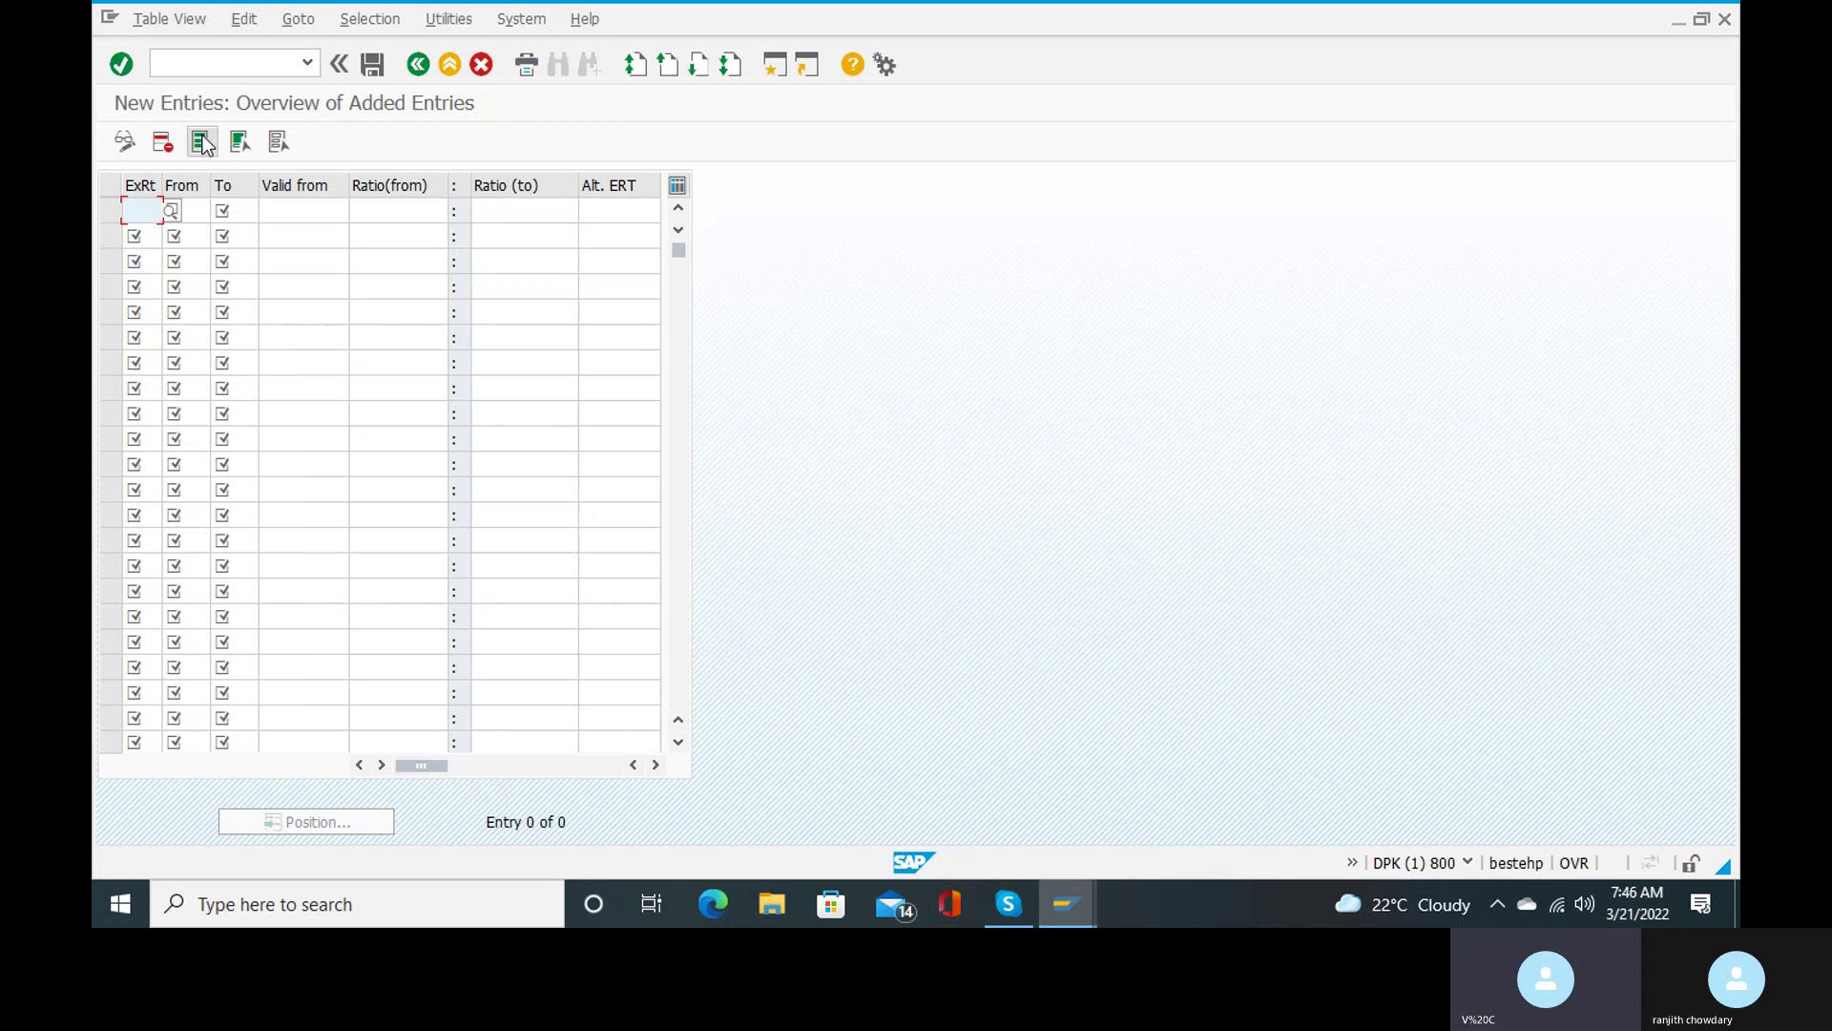
{"action": "left_click", "coordinate": [168, 212]}
{"action": "key", "text": "F4"}
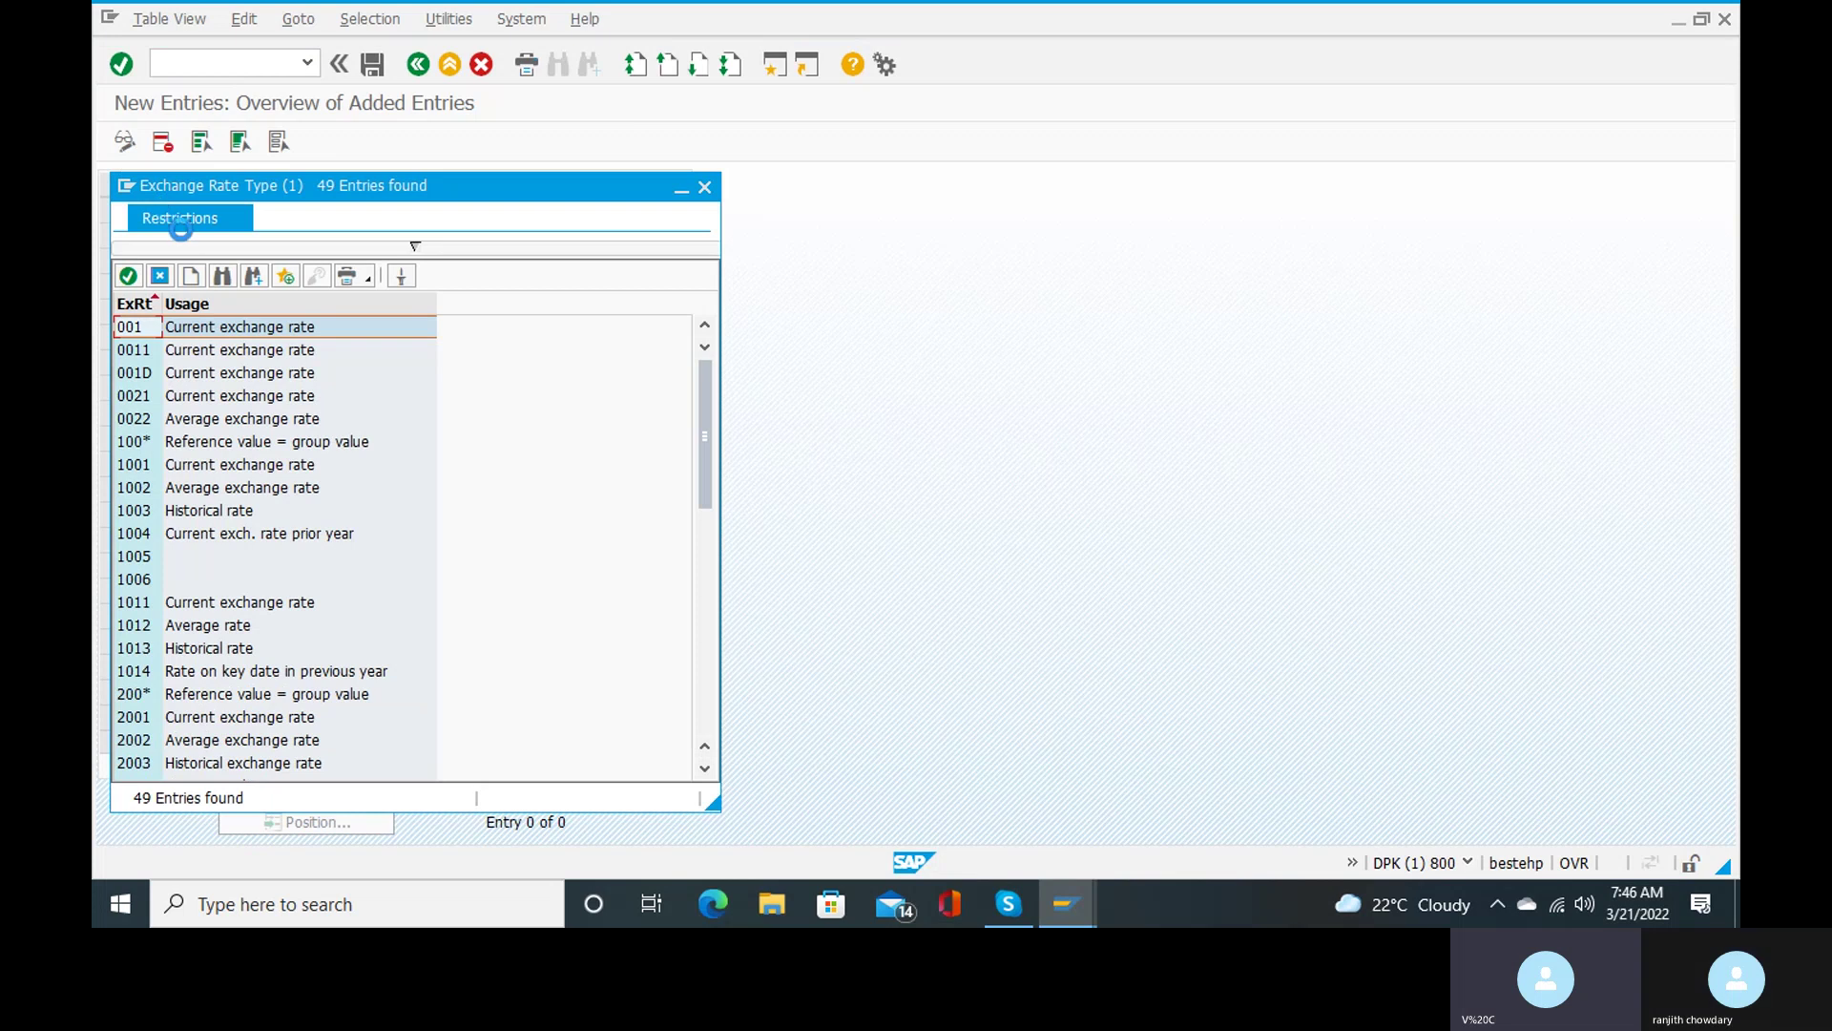
{"action": "left_click", "coordinate": [222, 277]}
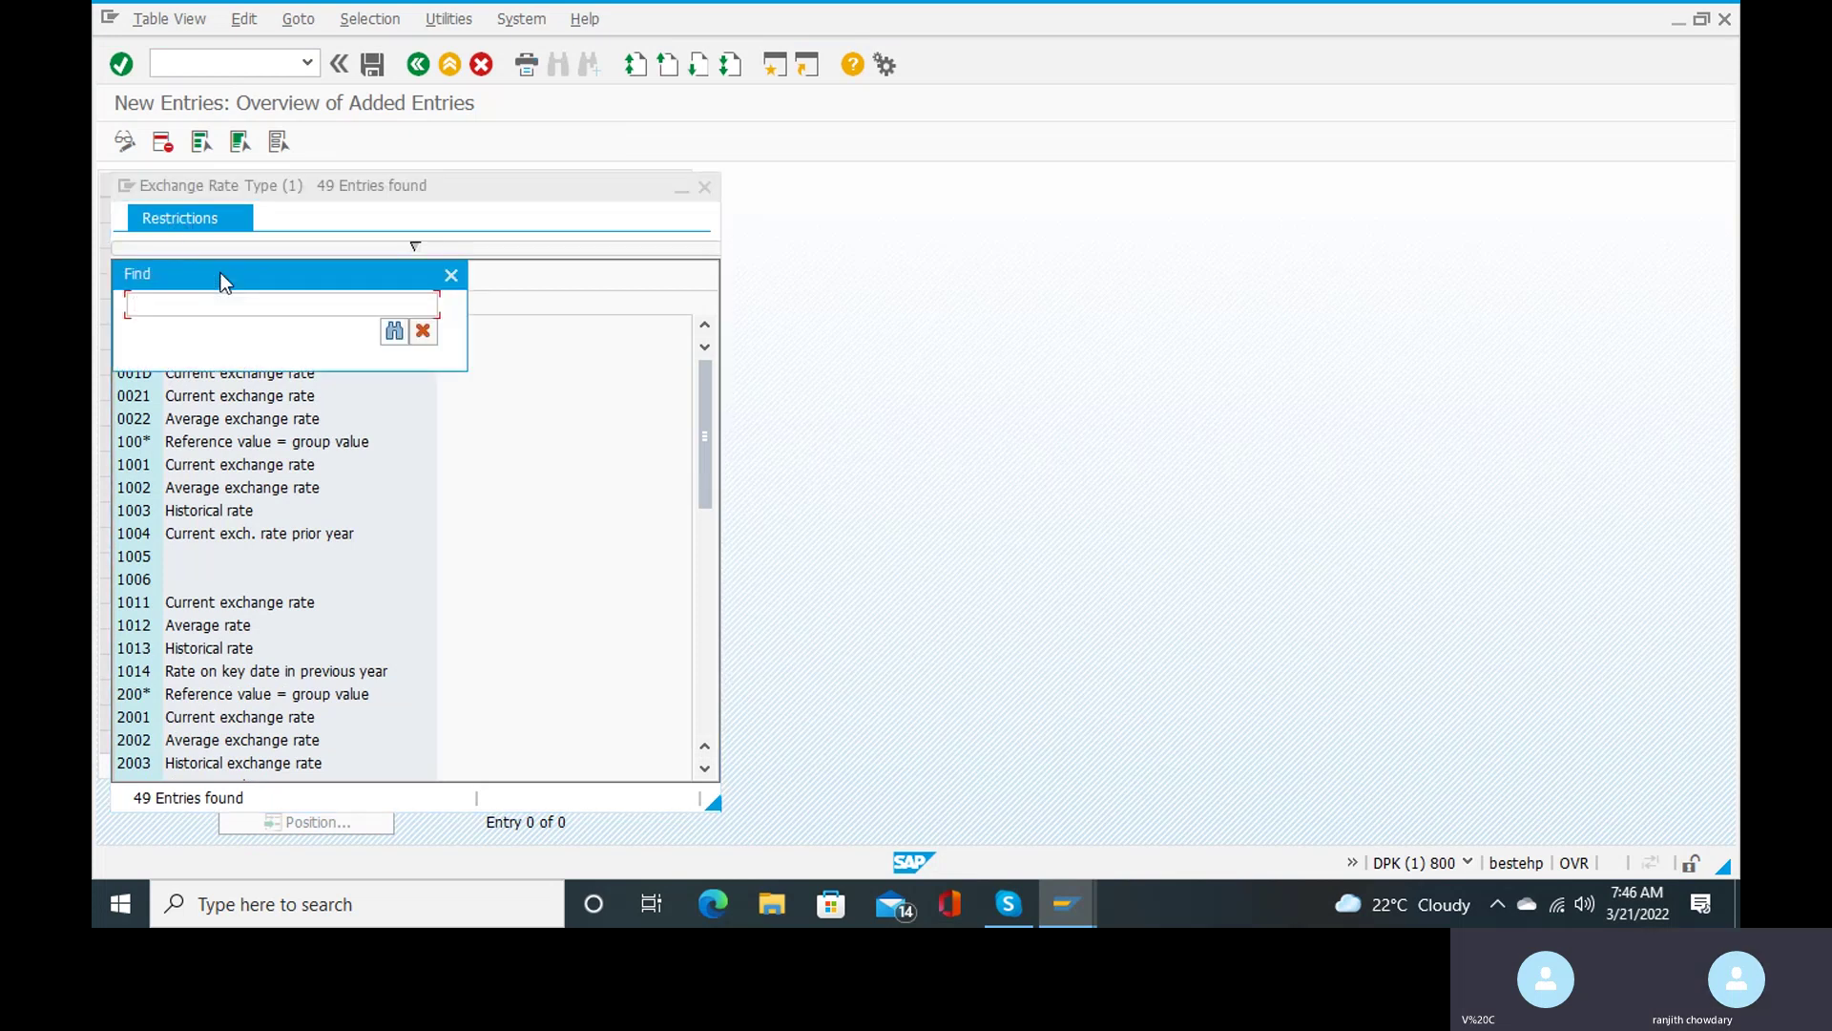
{"action": "type", "text": "ran1"}
{"action": "key", "text": "Return"}
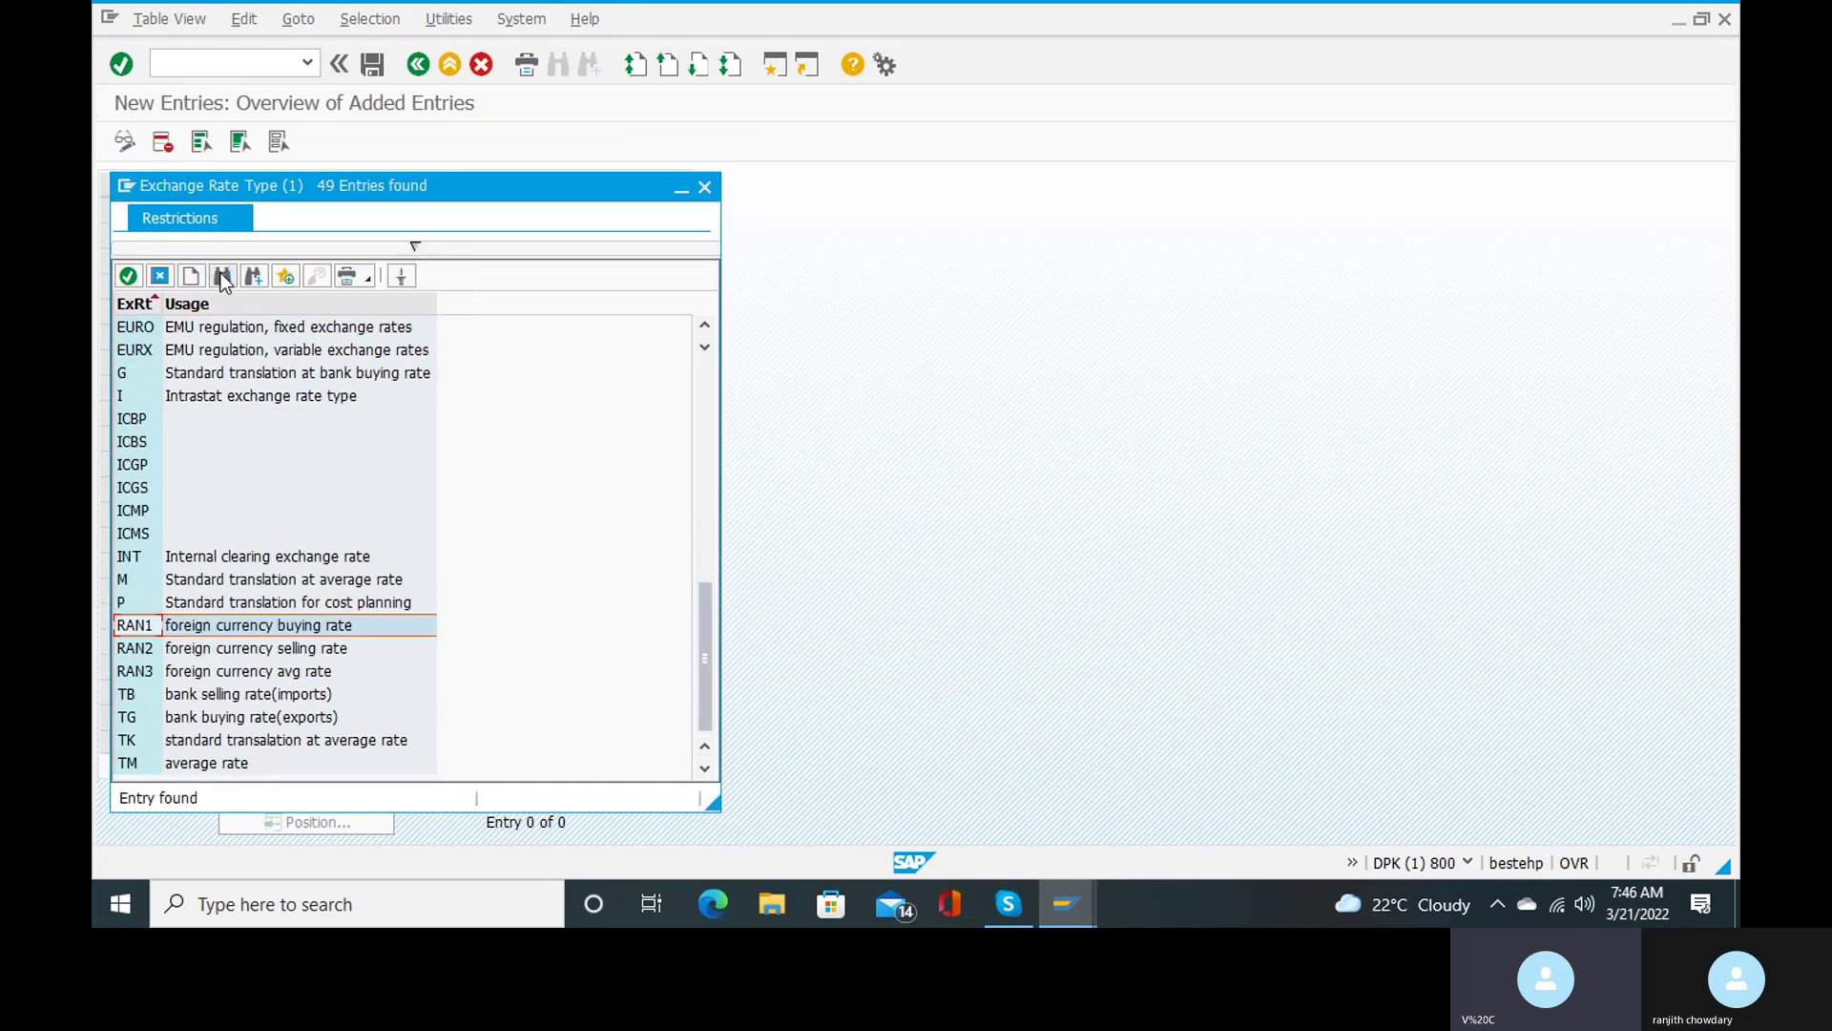
{"action": "double_click", "coordinate": [139, 627]}
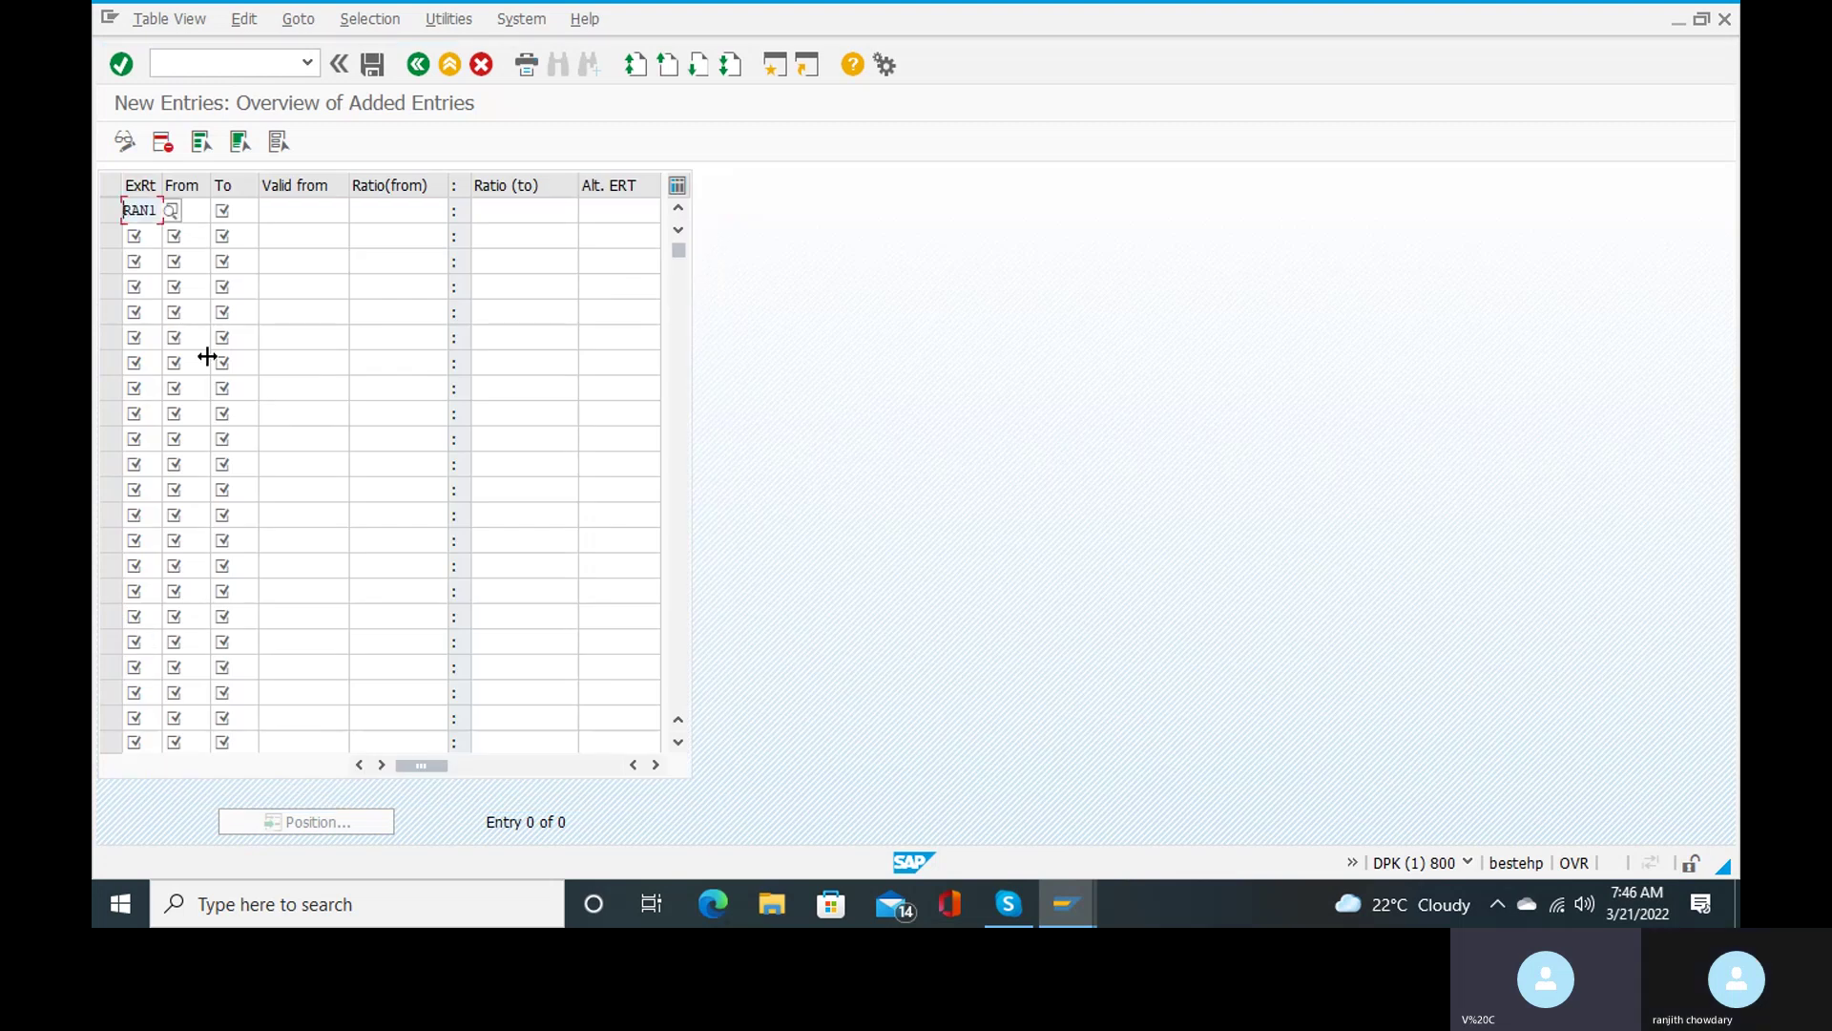
Step: Set the RAN1 translation ratio entry to convert from USD to INR
{"action": "left_click", "coordinate": [191, 209]}
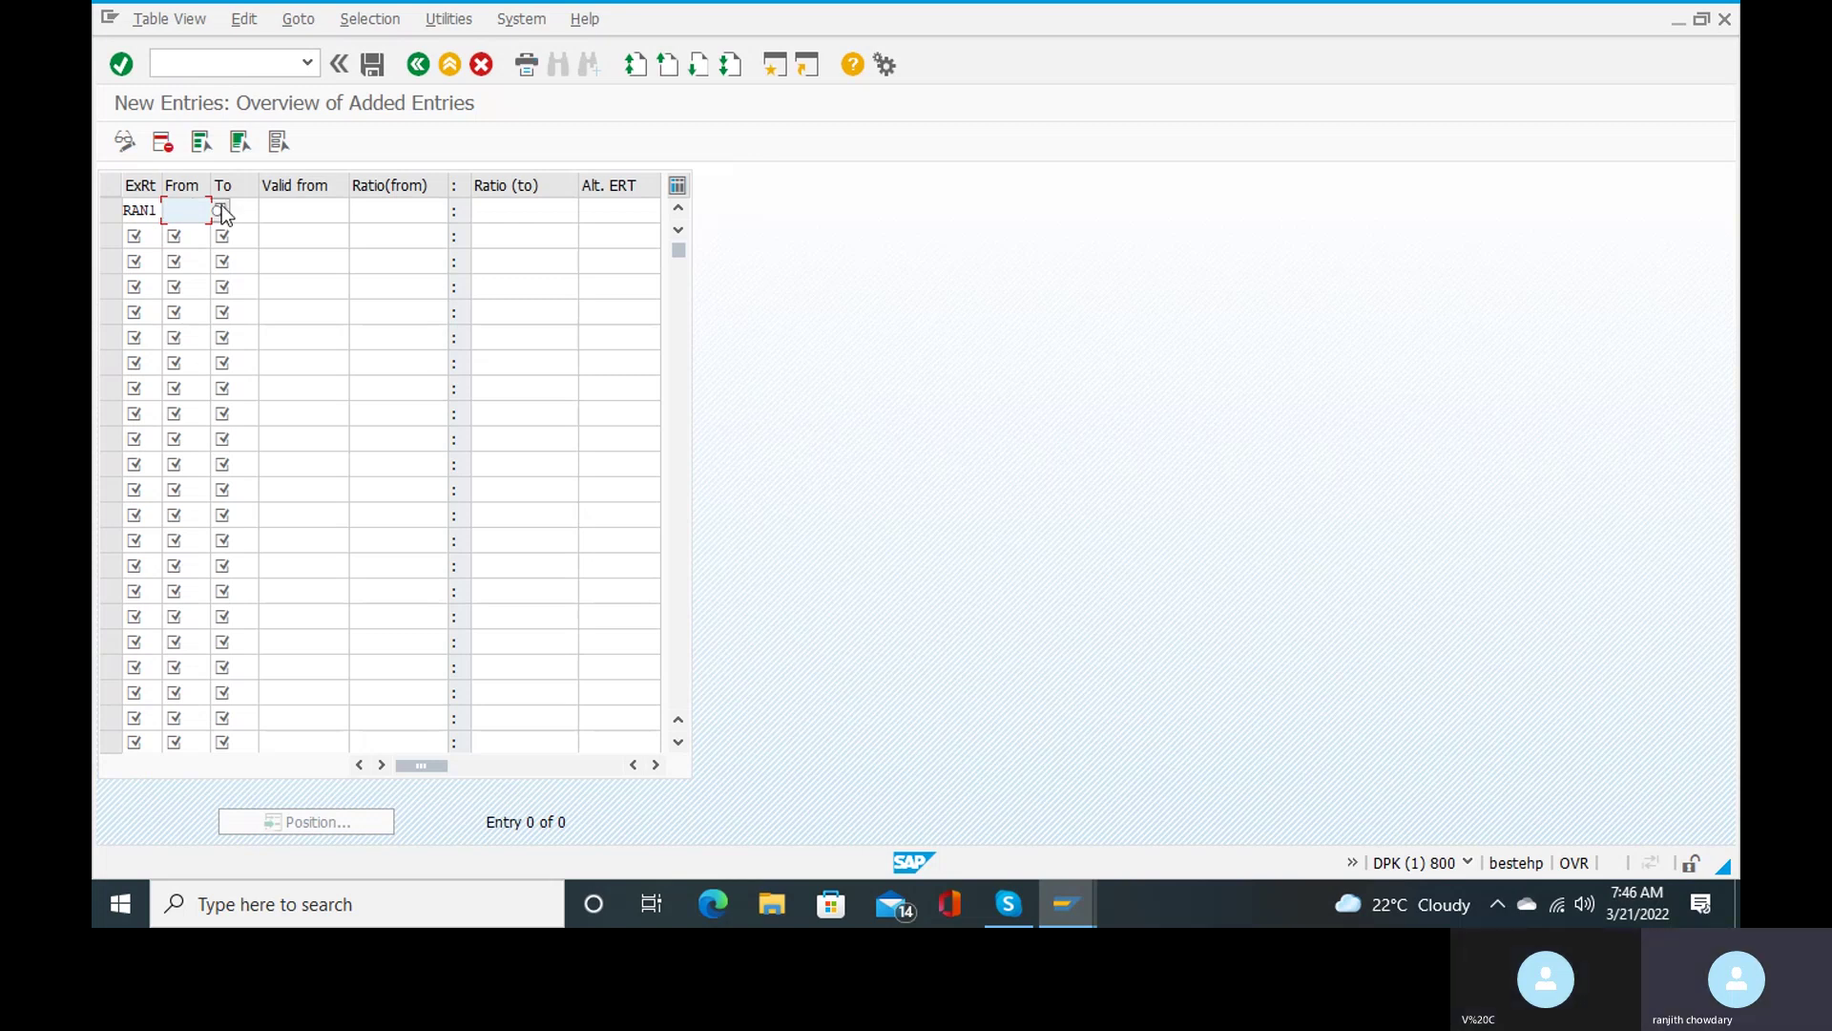
{"action": "type", "text": "usd"}
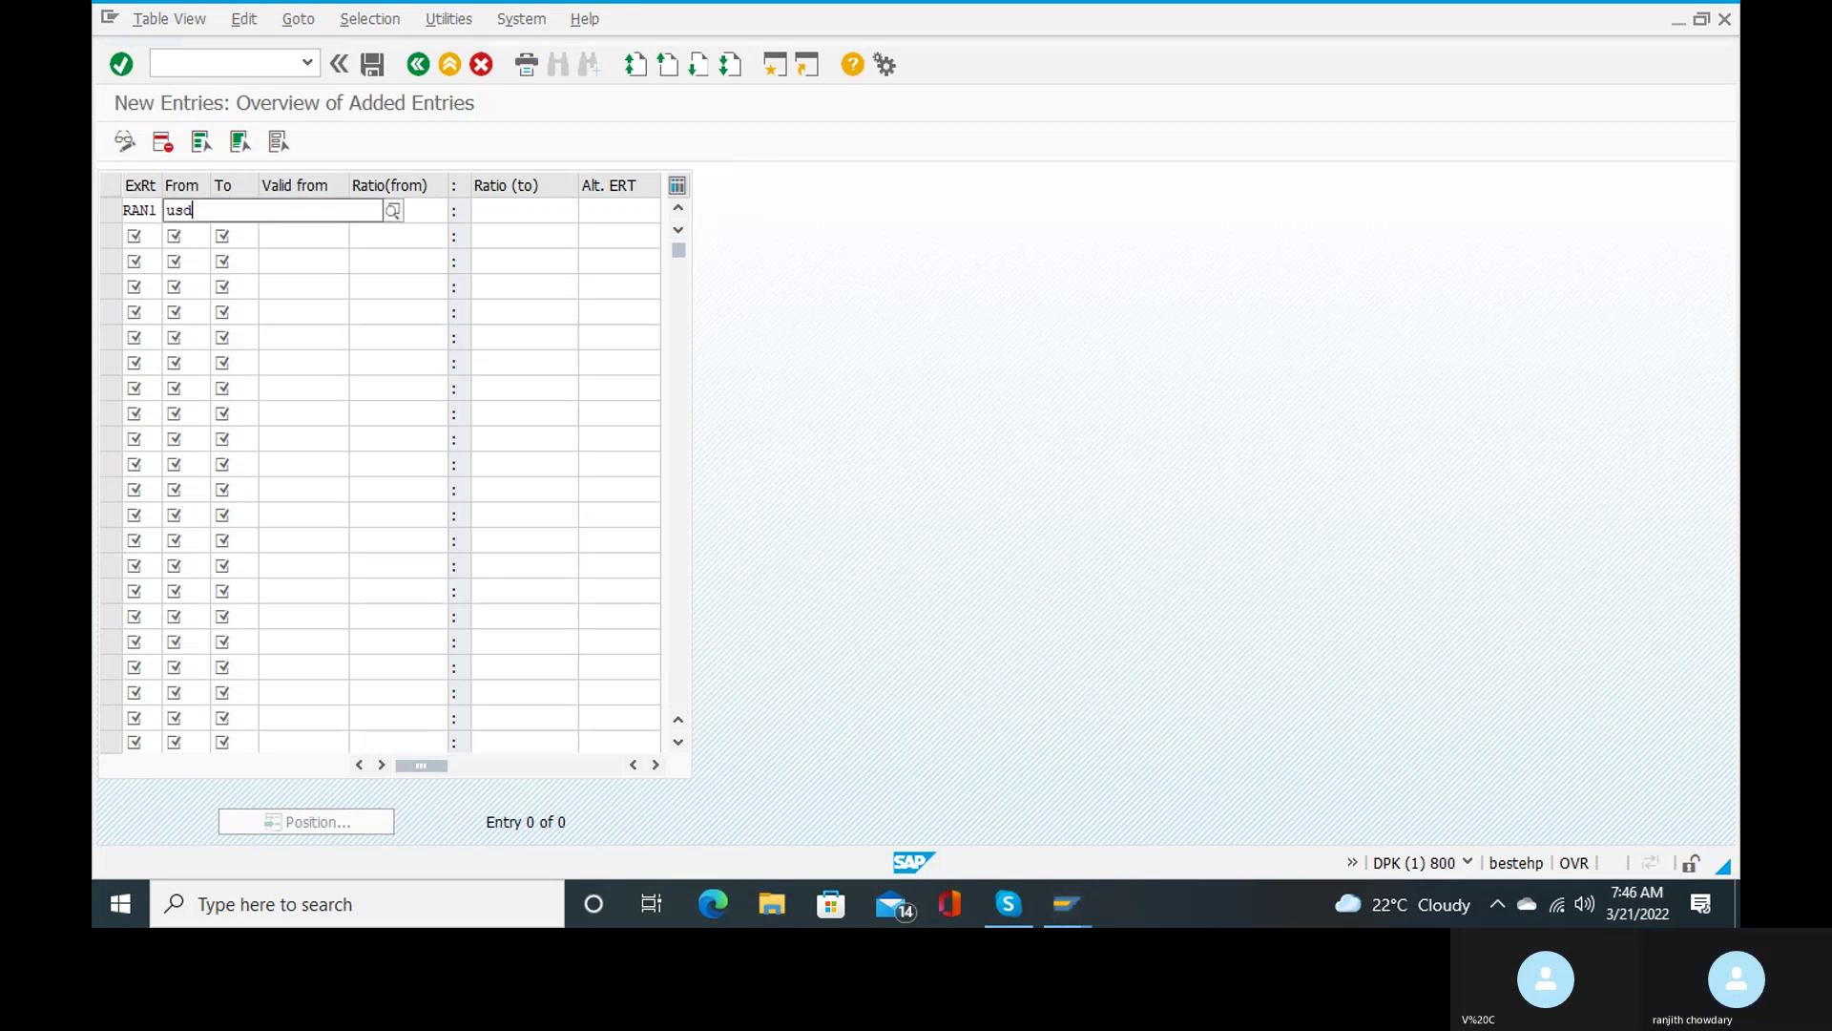
{"action": "left_click", "coordinate": [288, 266]}
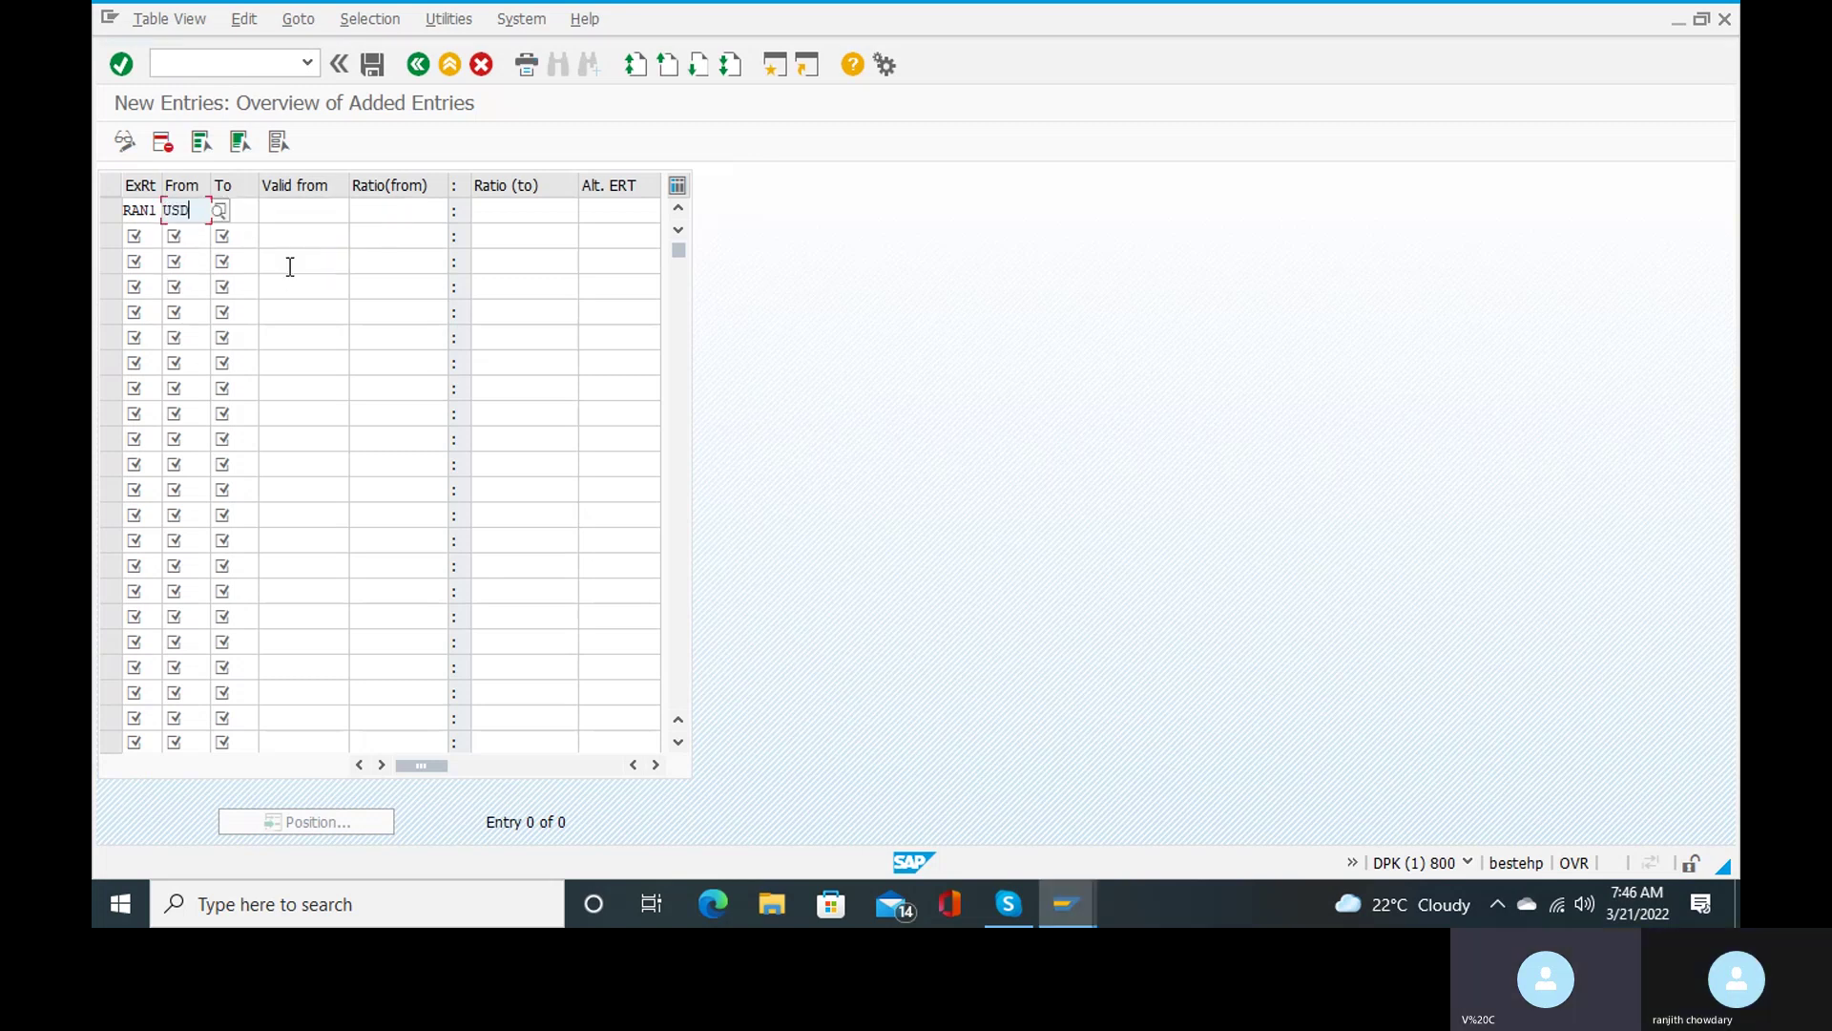
{"action": "left_click", "coordinate": [242, 217]}
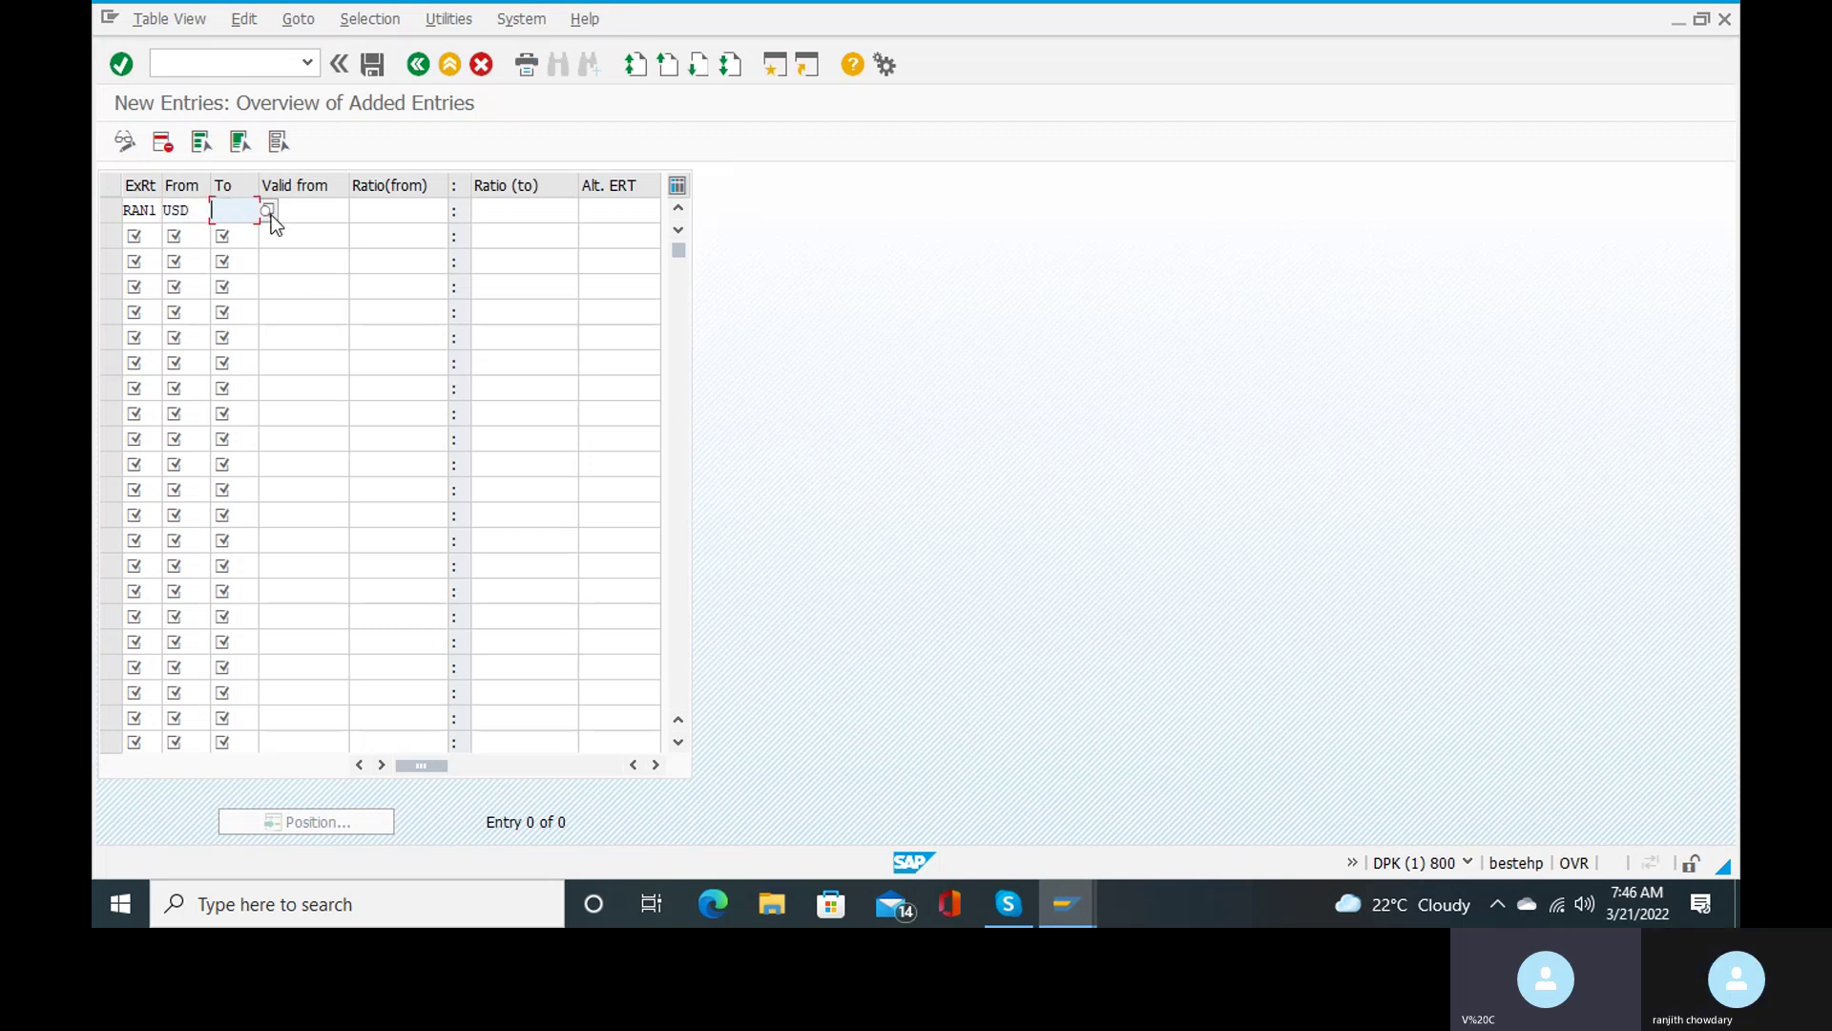
{"action": "type", "text": "inr"}
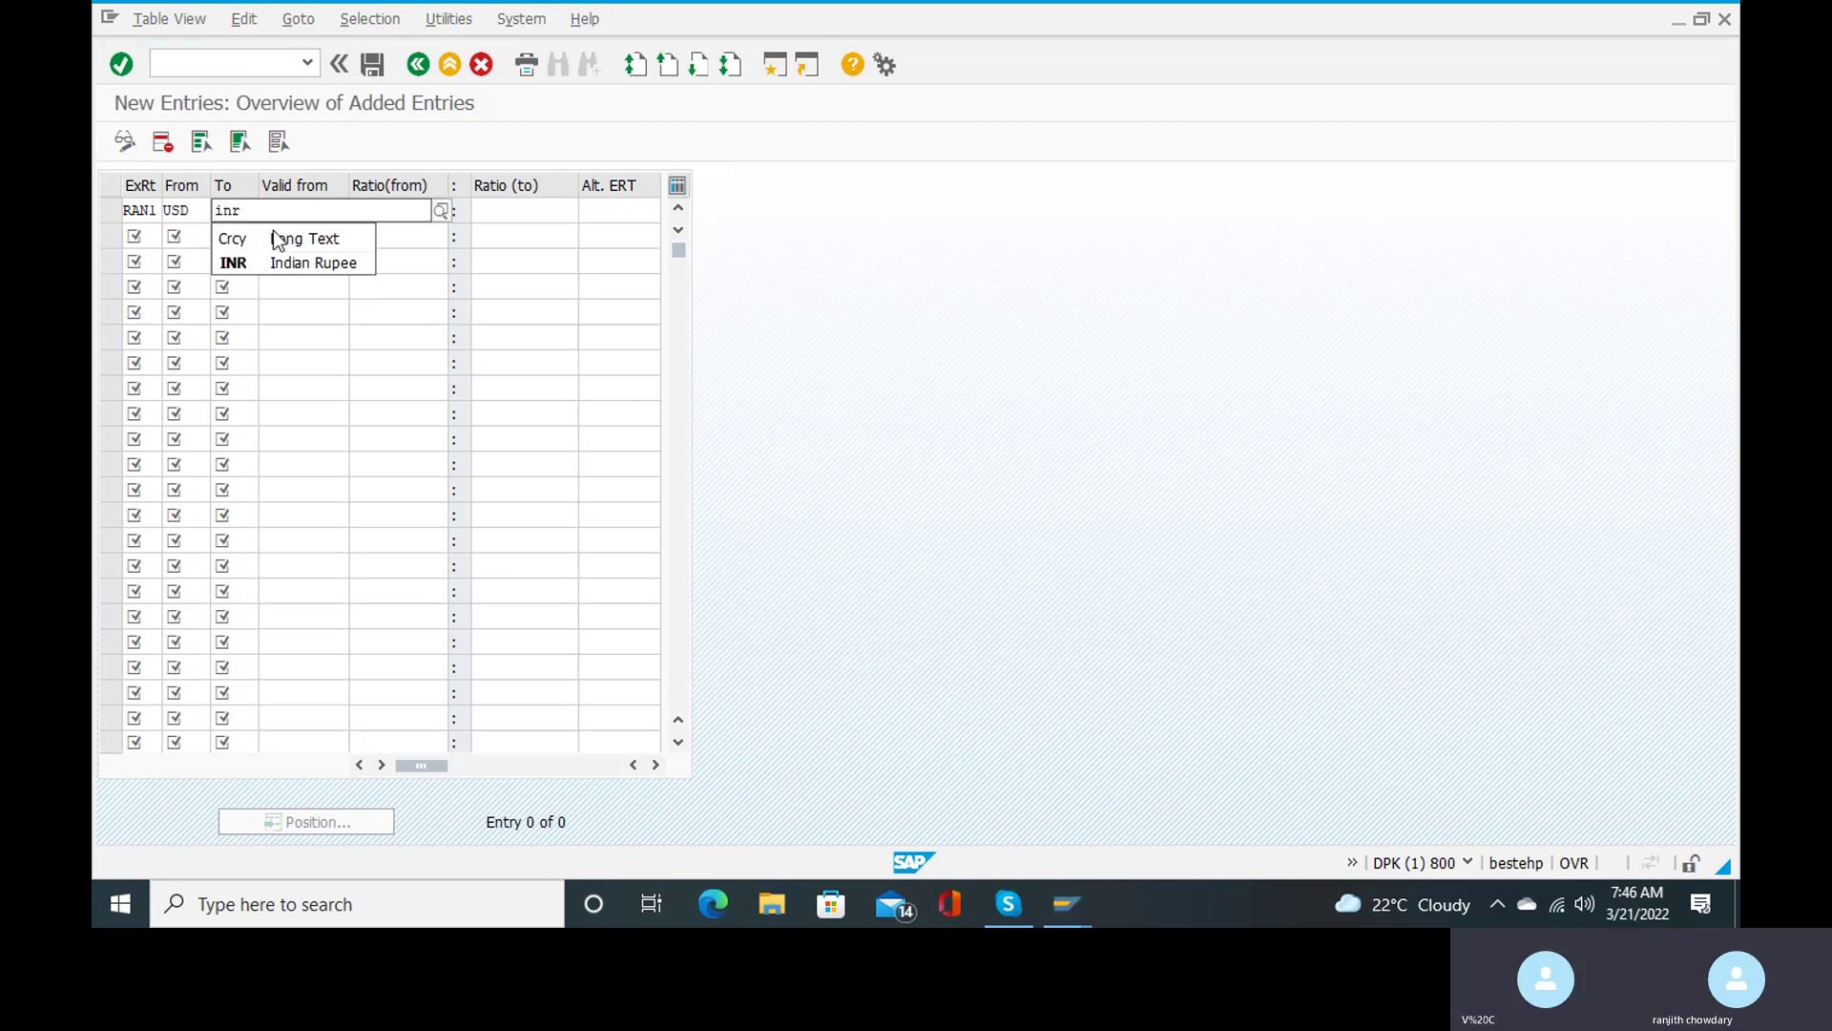
{"action": "left_click", "coordinate": [267, 273]}
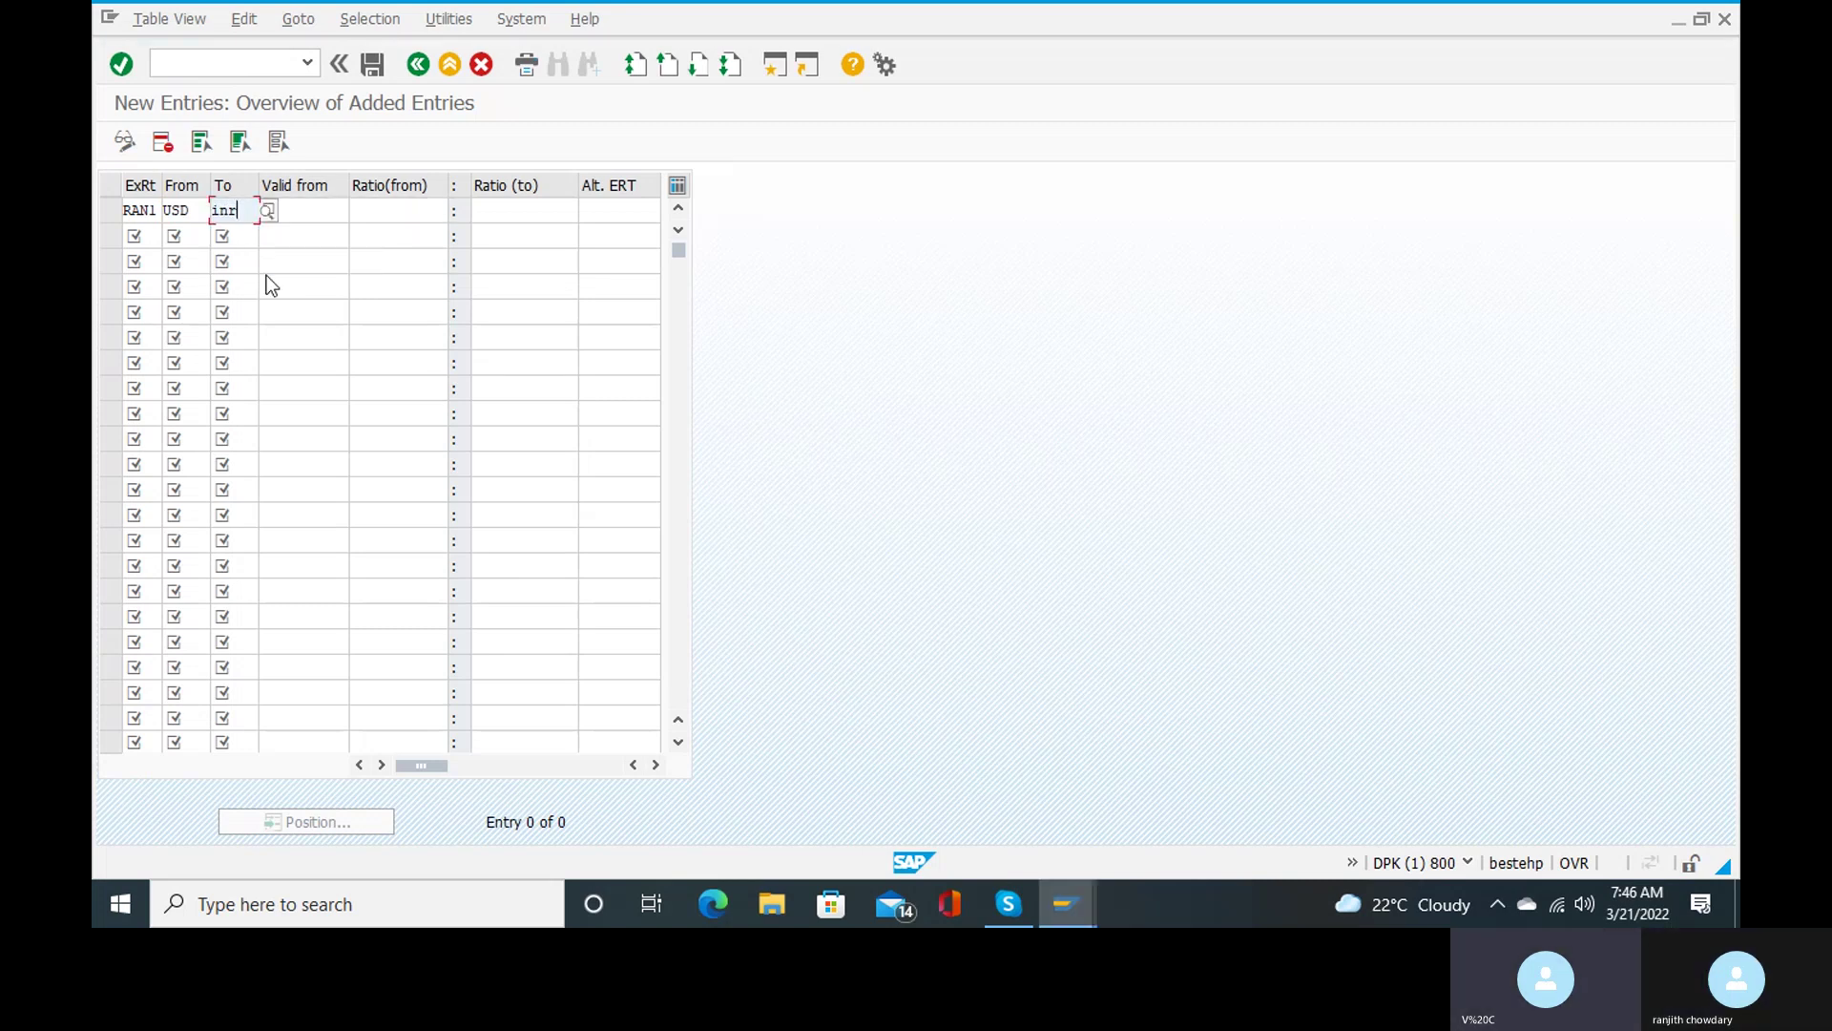
Step: Make the RAN1 entry valid from 01.03.2022 and enter 70 as its from-ratio and 1 as its to-ratio
{"action": "left_click", "coordinate": [307, 217]}
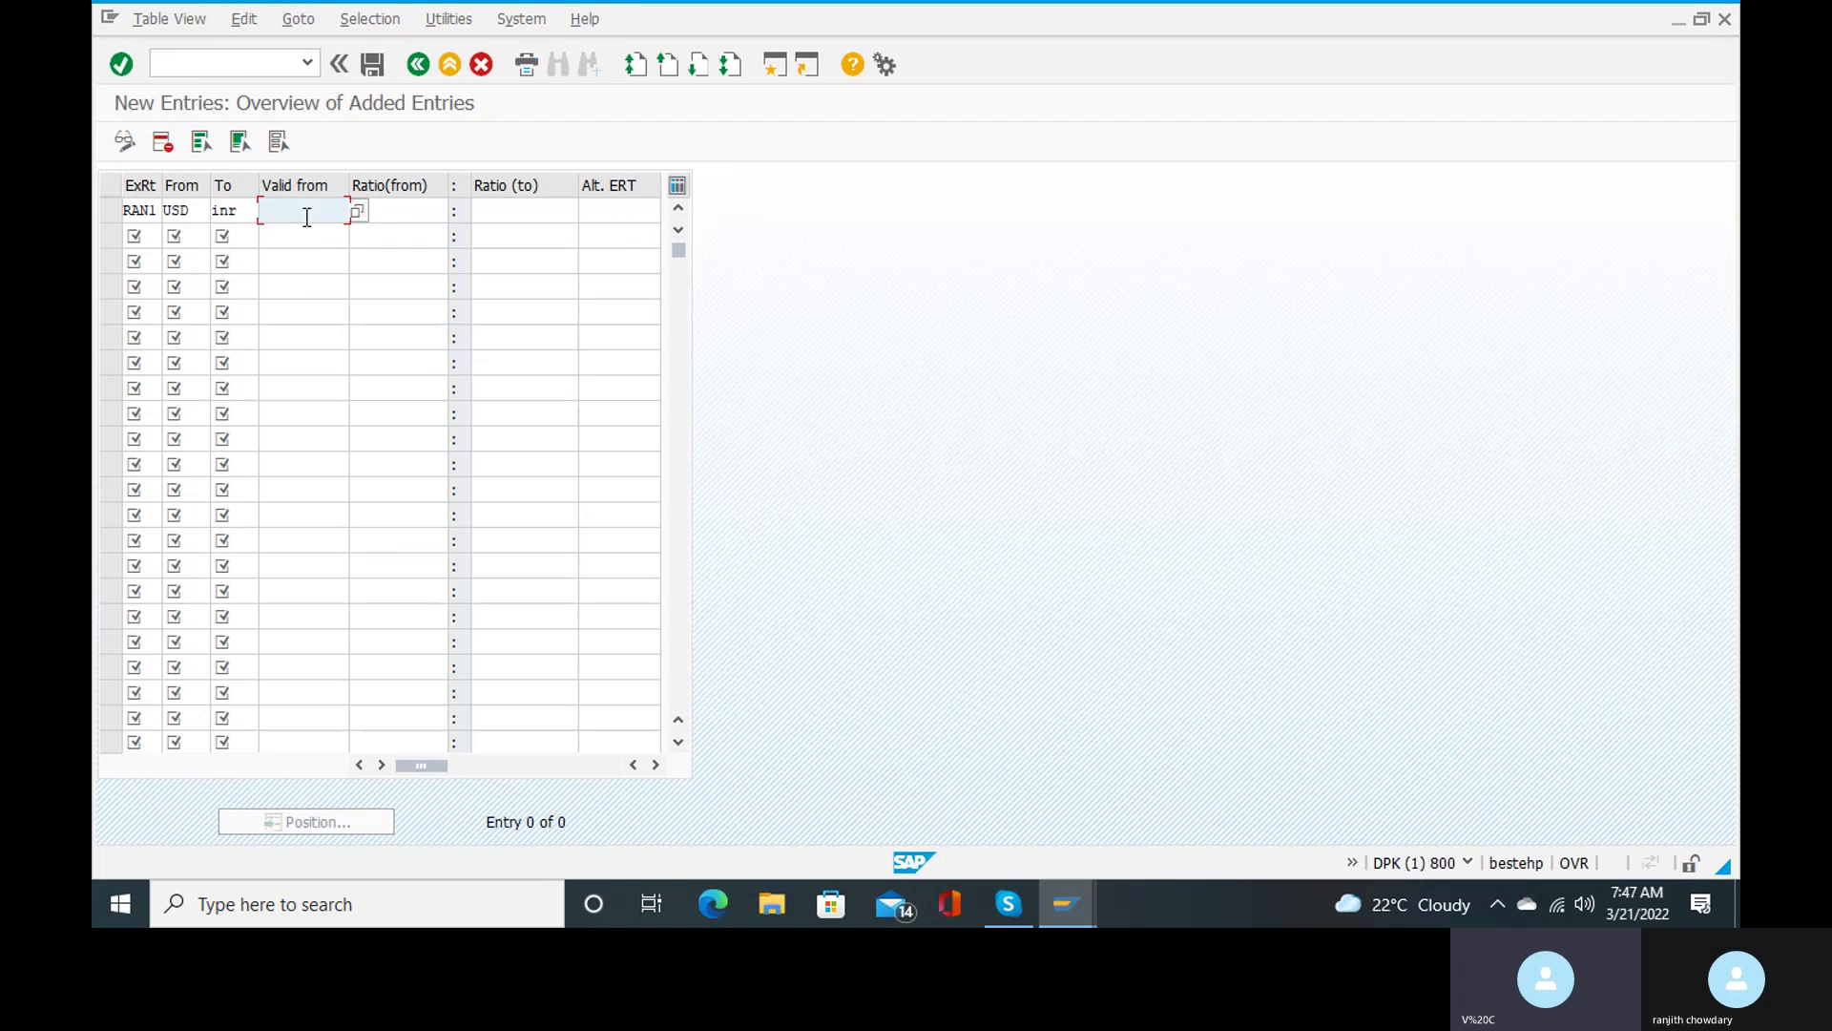
{"action": "type", "text": "01.03.2022"}
{"action": "key", "text": "Tab"}
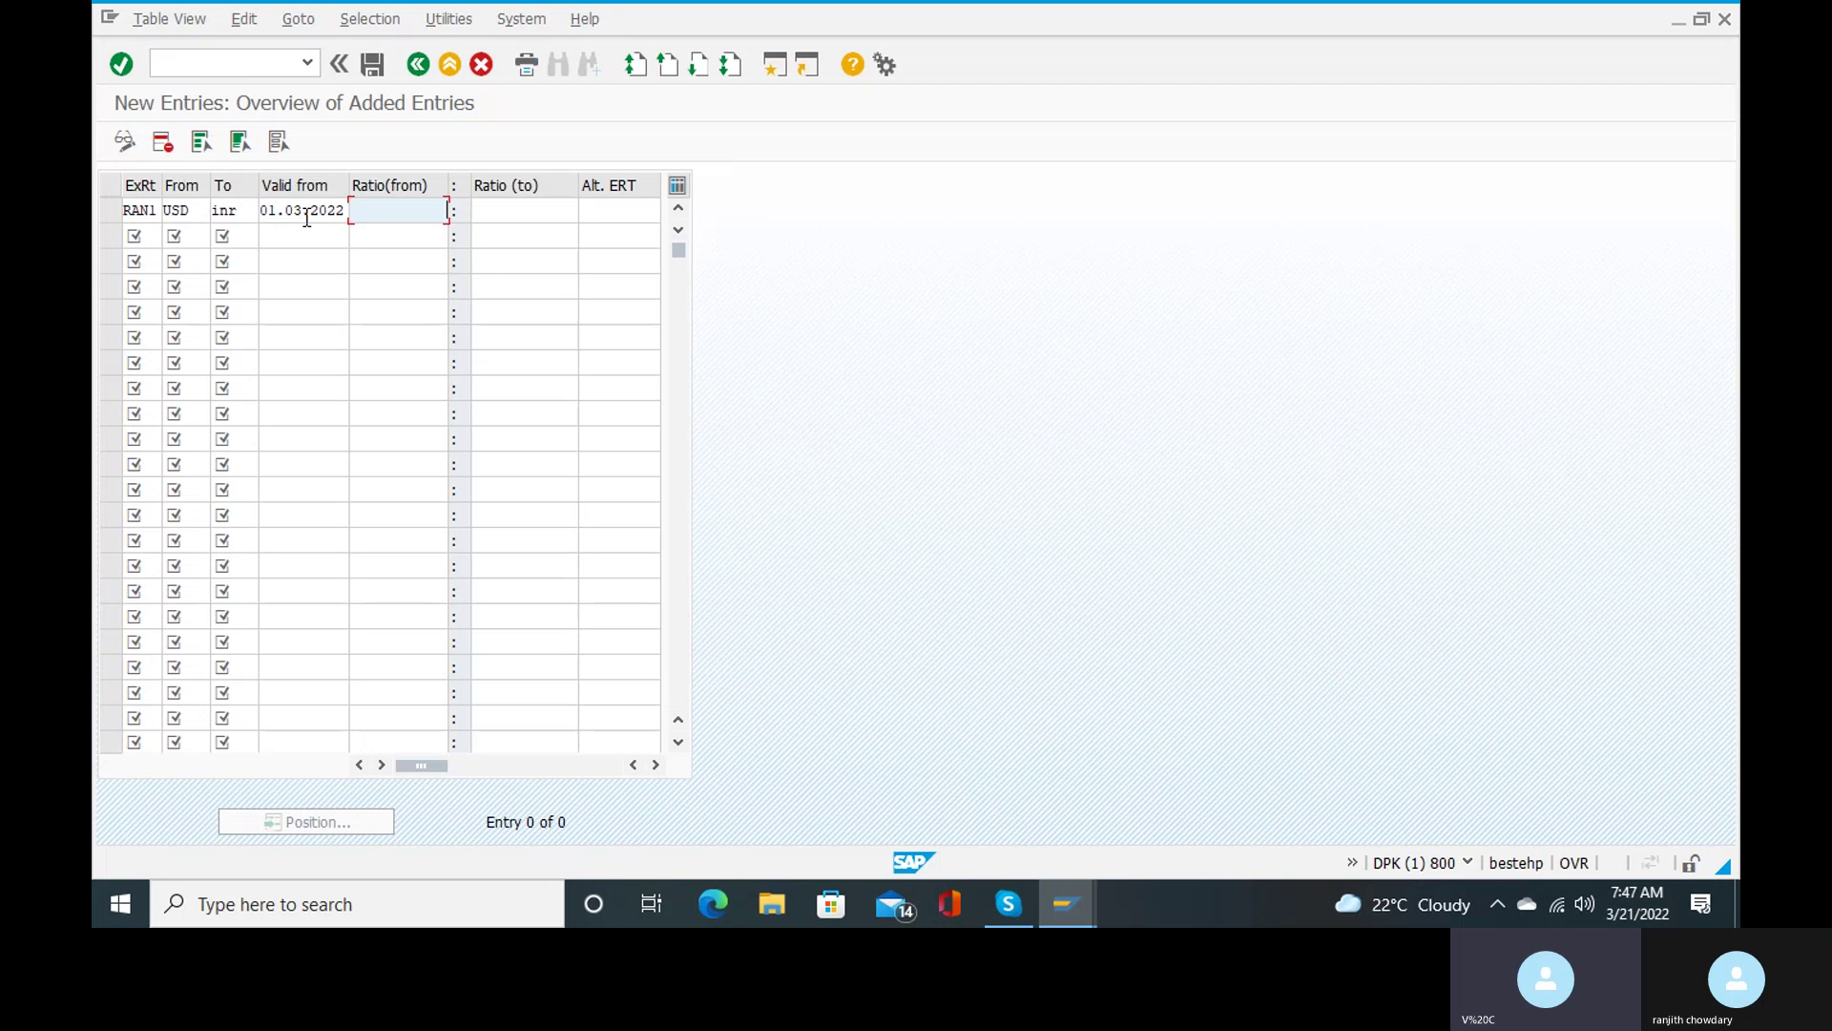
{"action": "type", "text": "70"}
{"action": "key", "text": "Tab"}
{"action": "type", "text": "1"}
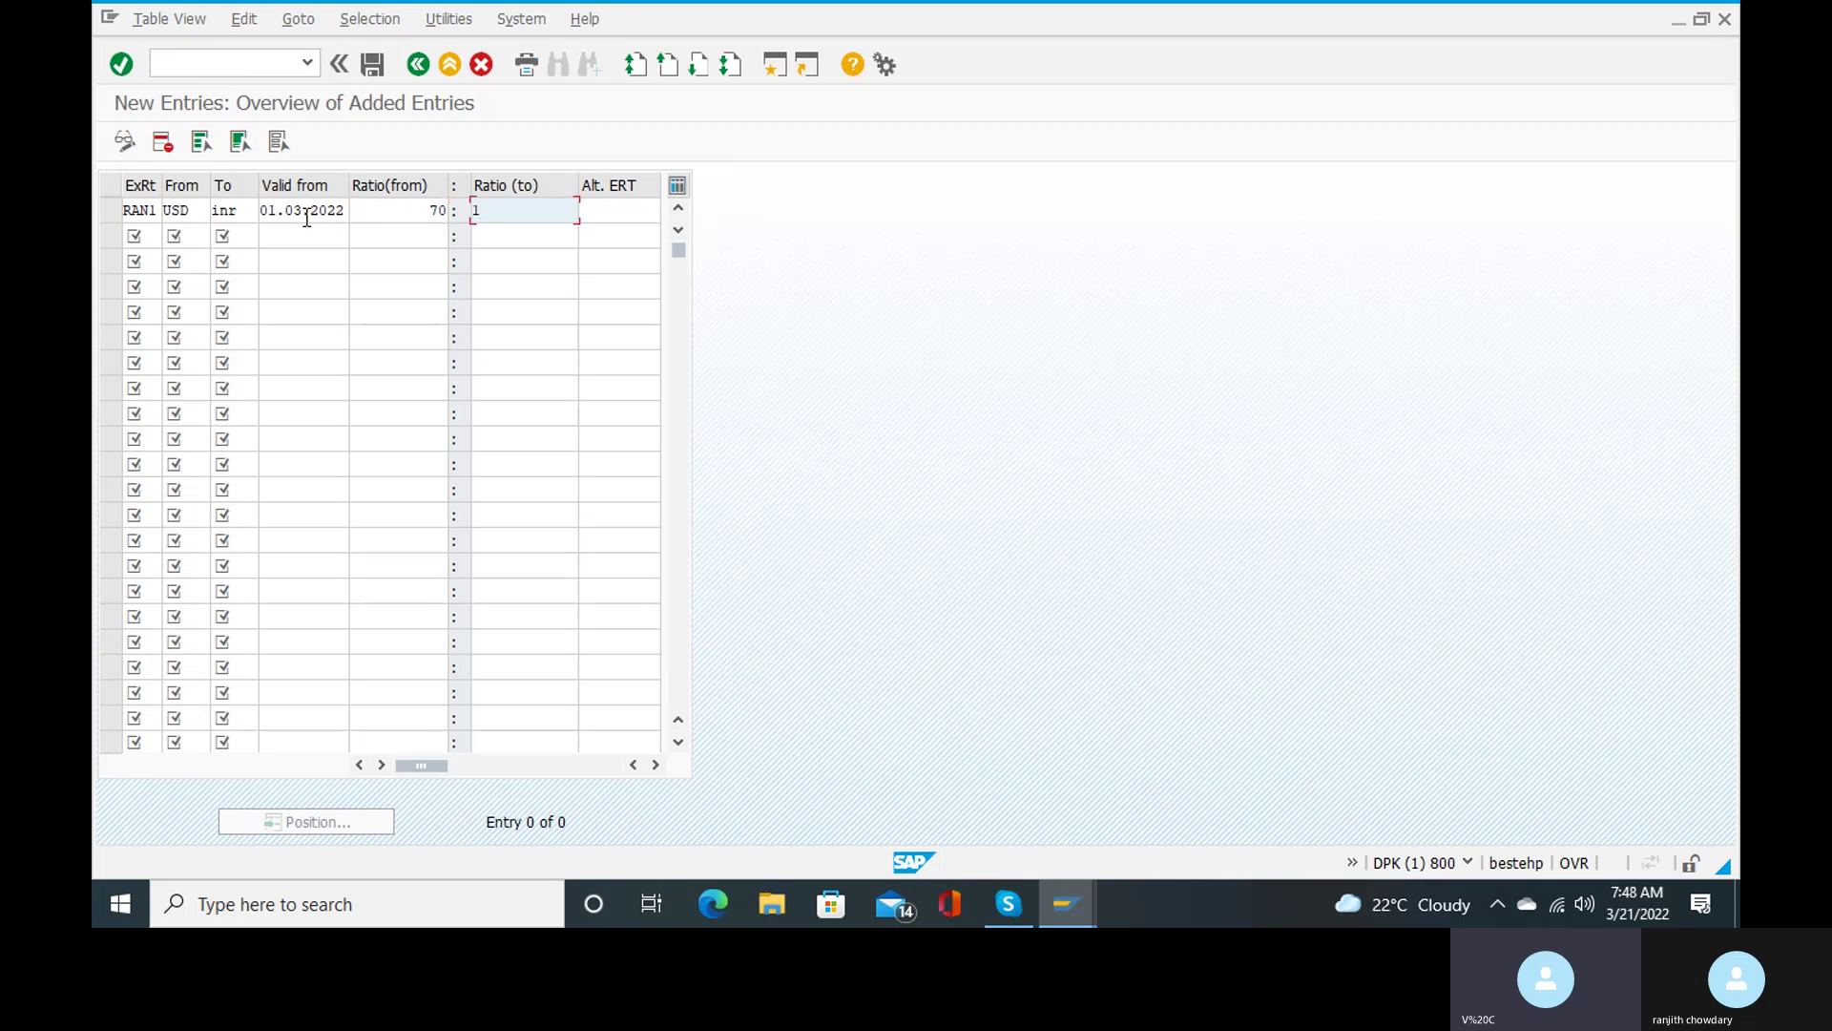
Step: Correct the RAN1 from-ratio to 1, save the entry and return to the translation ratios overview
{"action": "left_click", "coordinate": [390, 209]}
{"action": "key", "text": "BackSpace"}
{"action": "key", "text": "BackSpace"}
{"action": "type", "text": "1"}
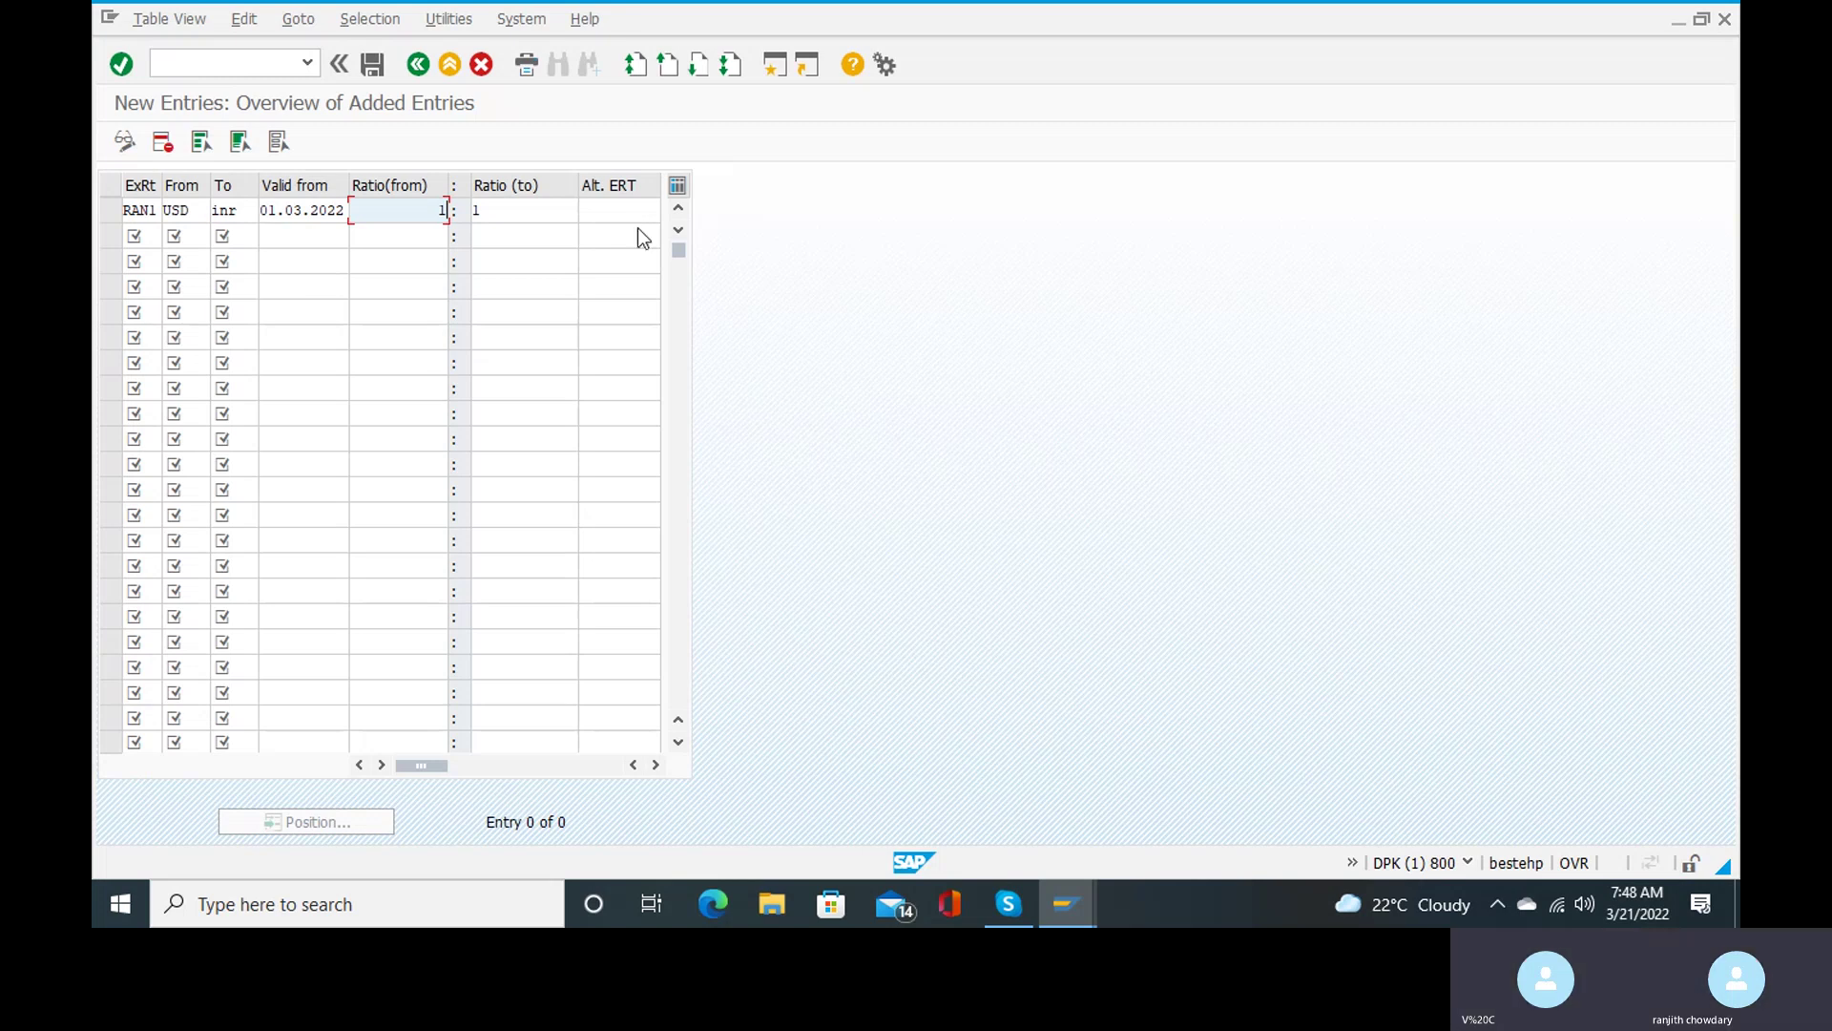
{"action": "key", "text": "Return"}
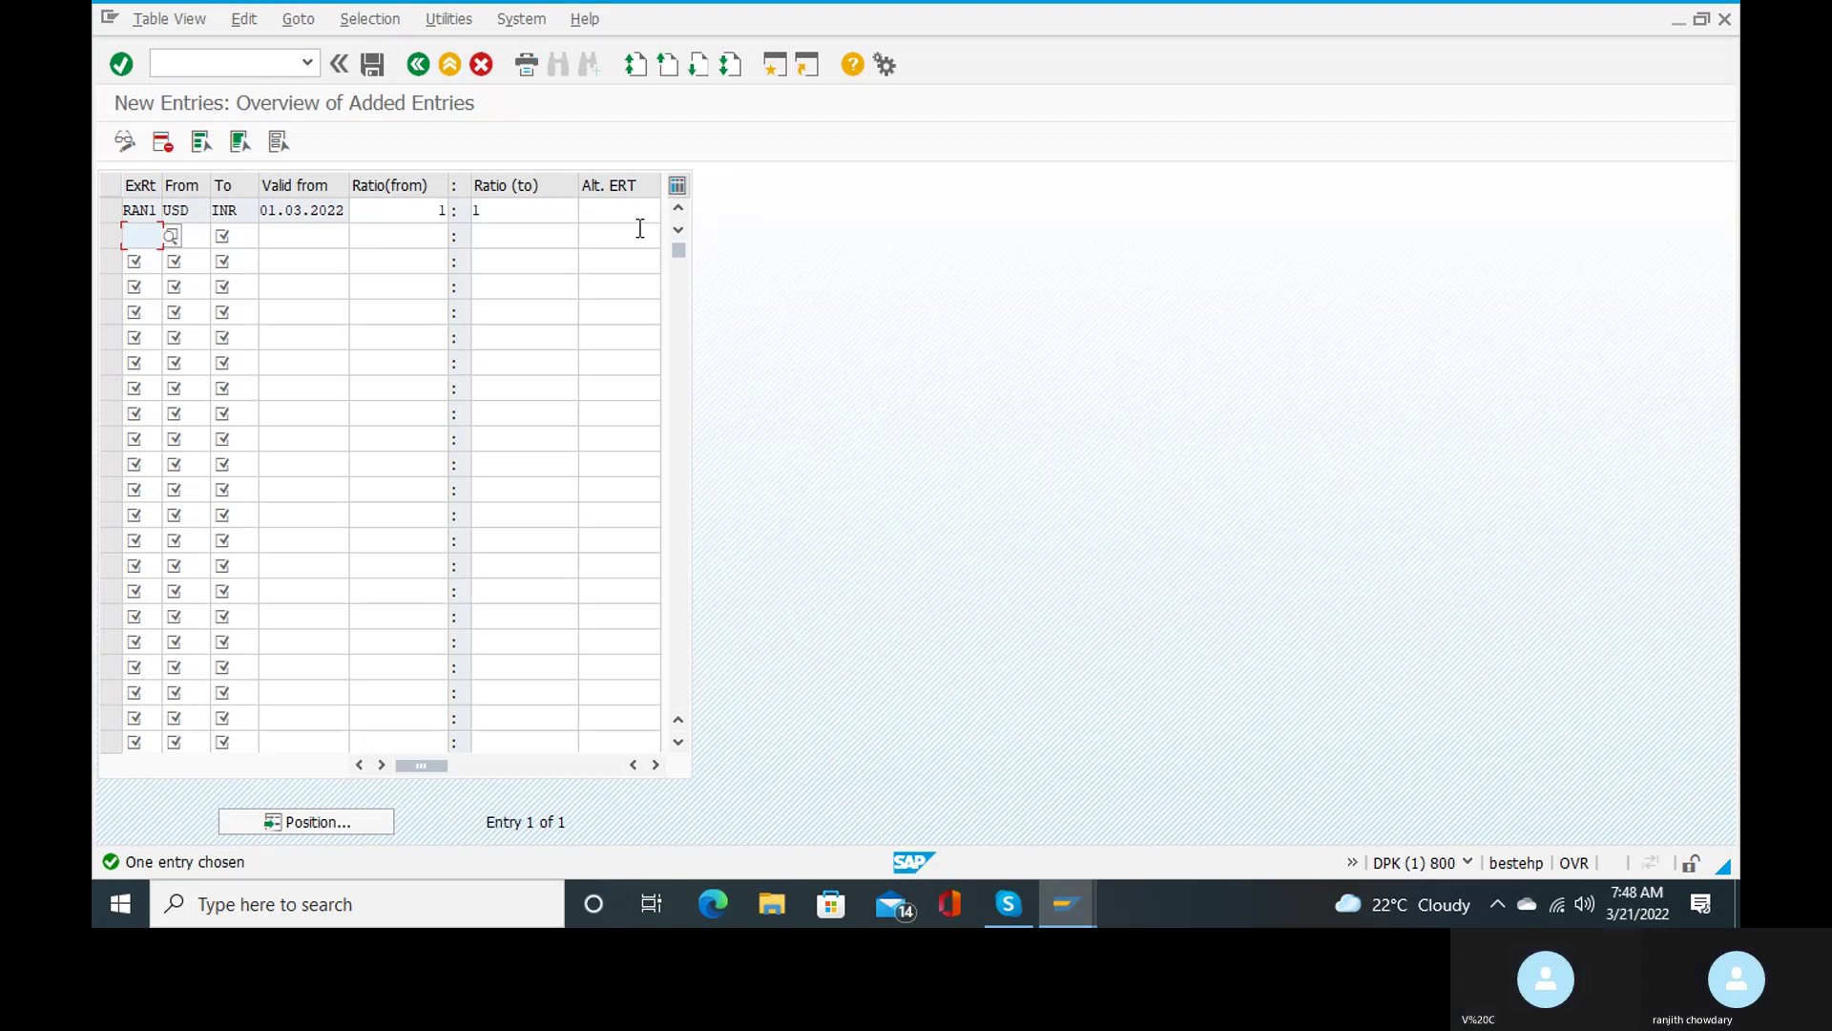
{"action": "left_click", "coordinate": [376, 63]}
{"action": "key", "text": "Return"}
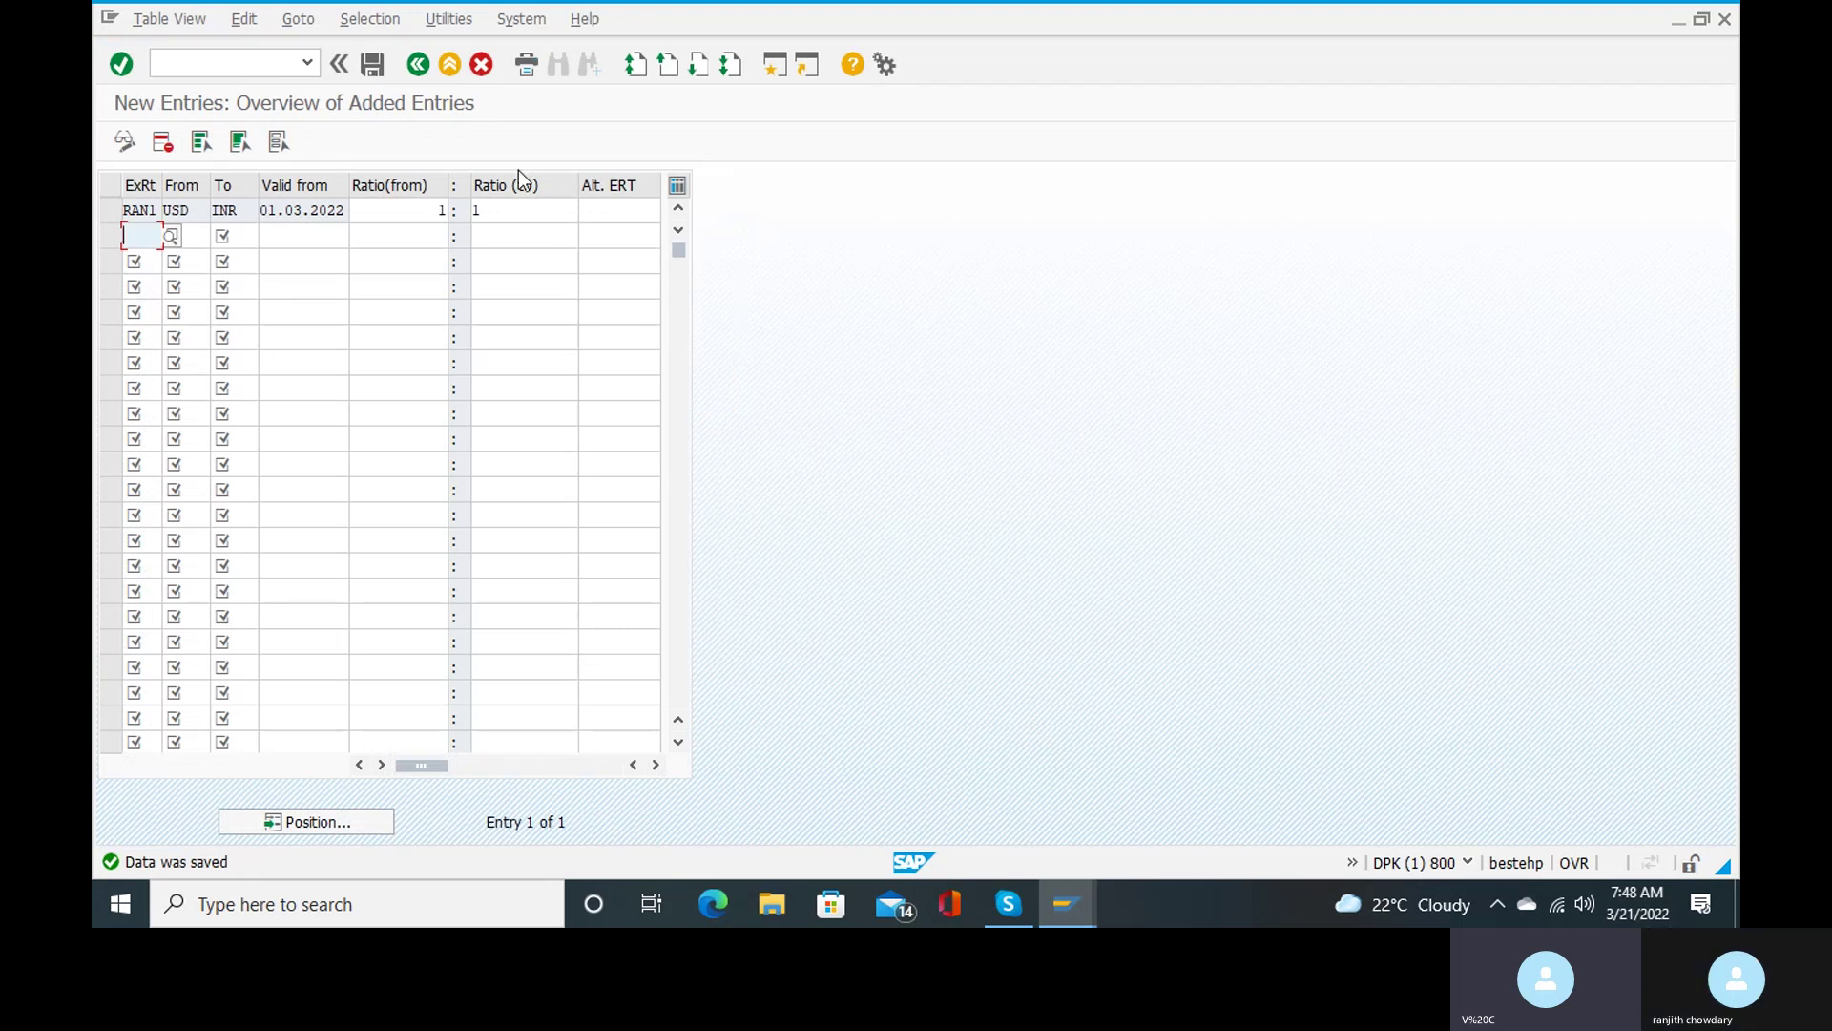
{"action": "left_click", "coordinate": [411, 71]}
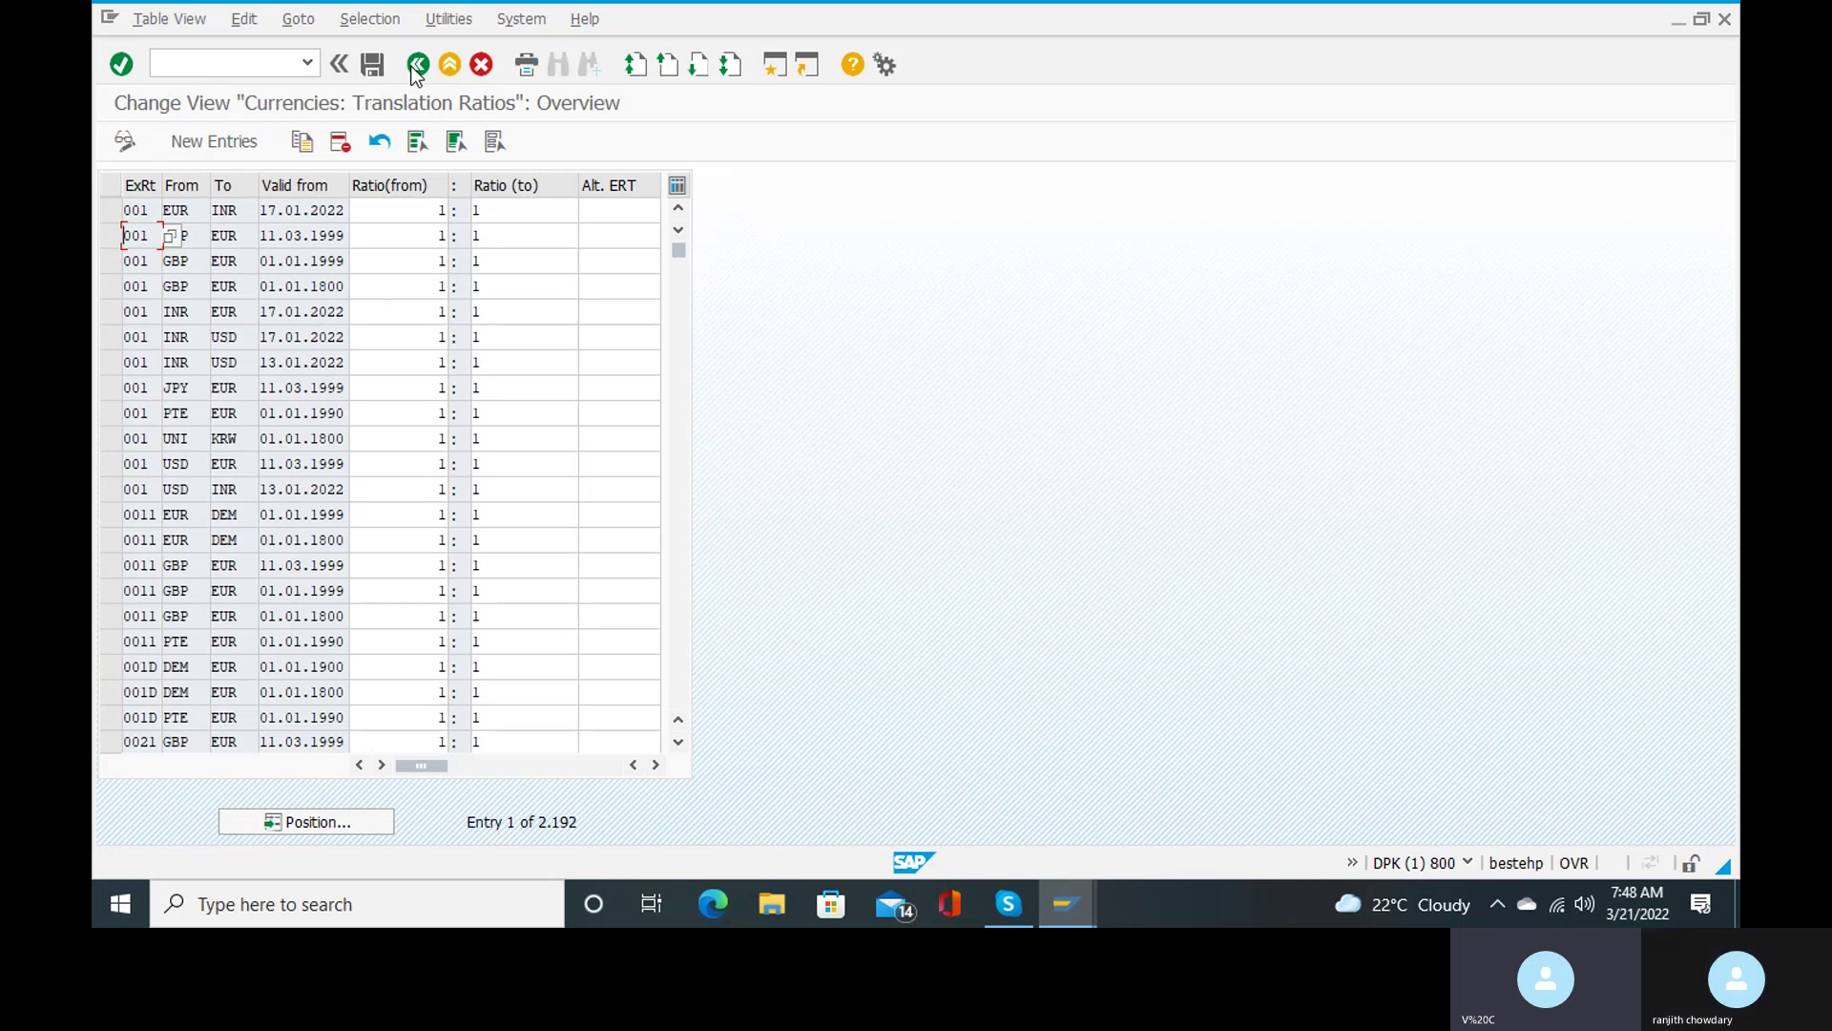
Step: Start a new translation ratio entry for exchange rate type RAN2, from USD to INR
{"action": "left_click", "coordinate": [248, 151]}
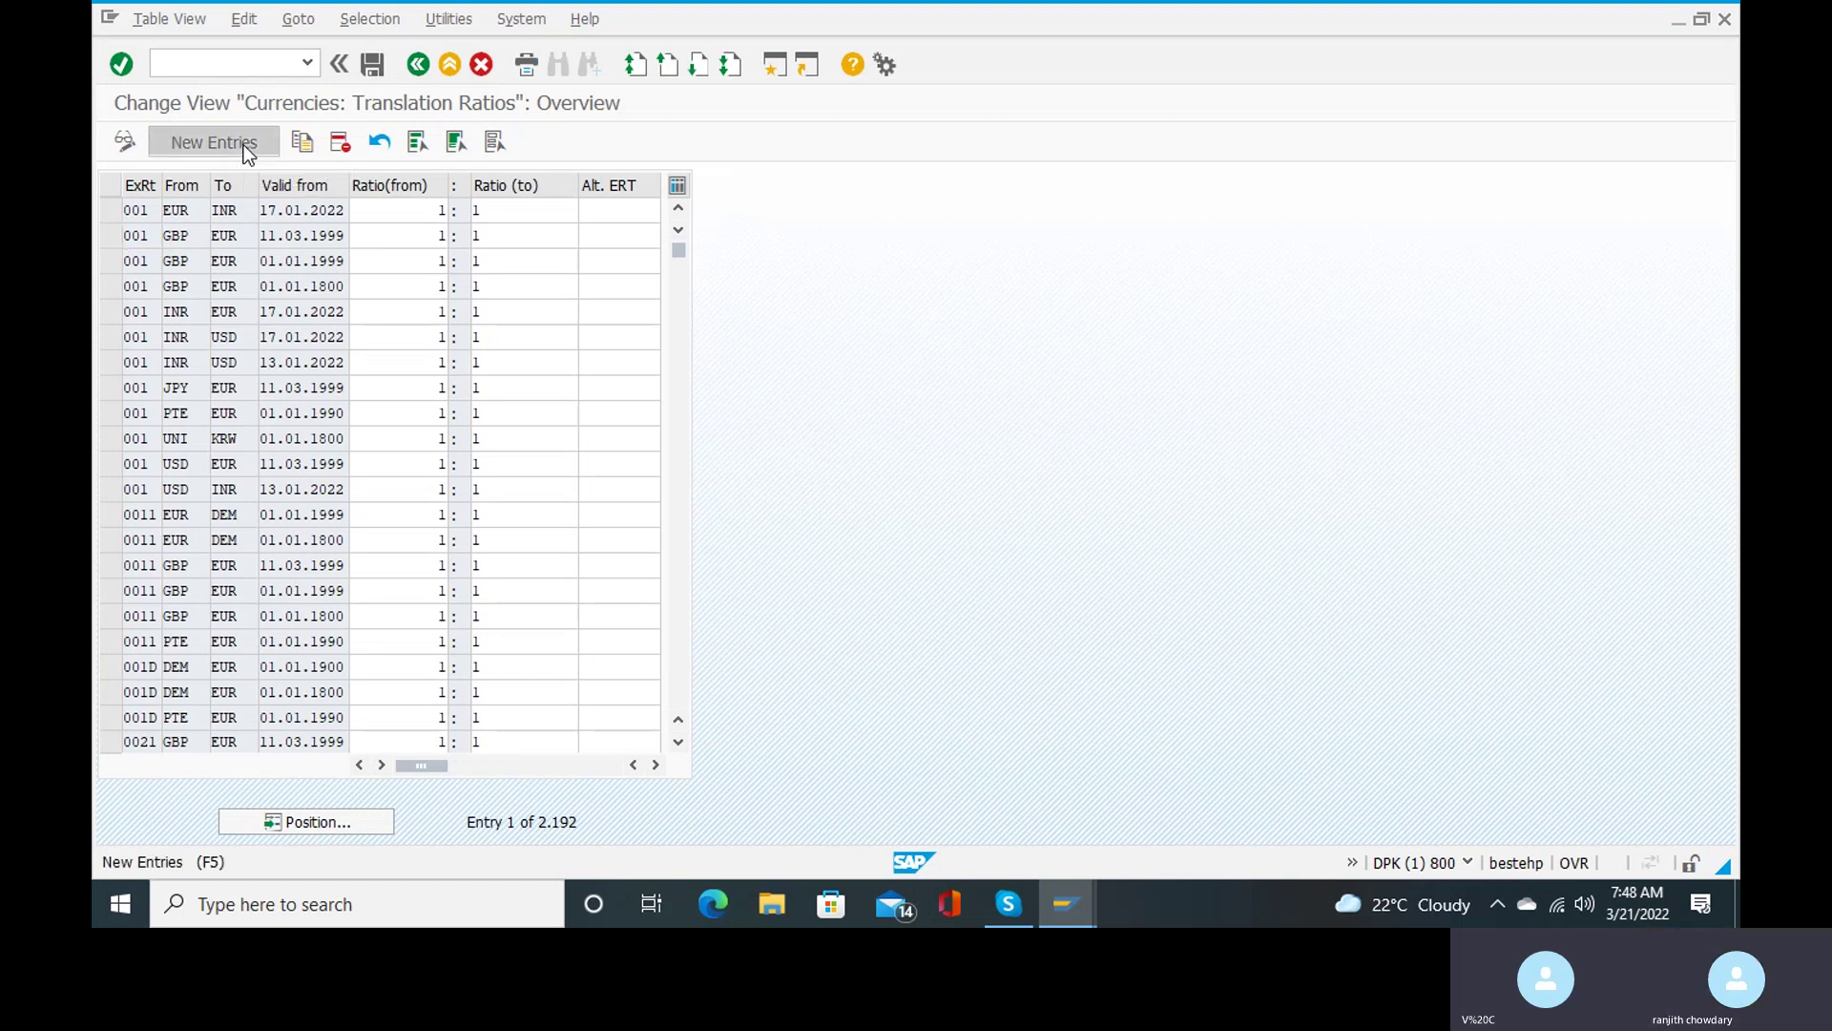
{"action": "type", "text": "ra"}
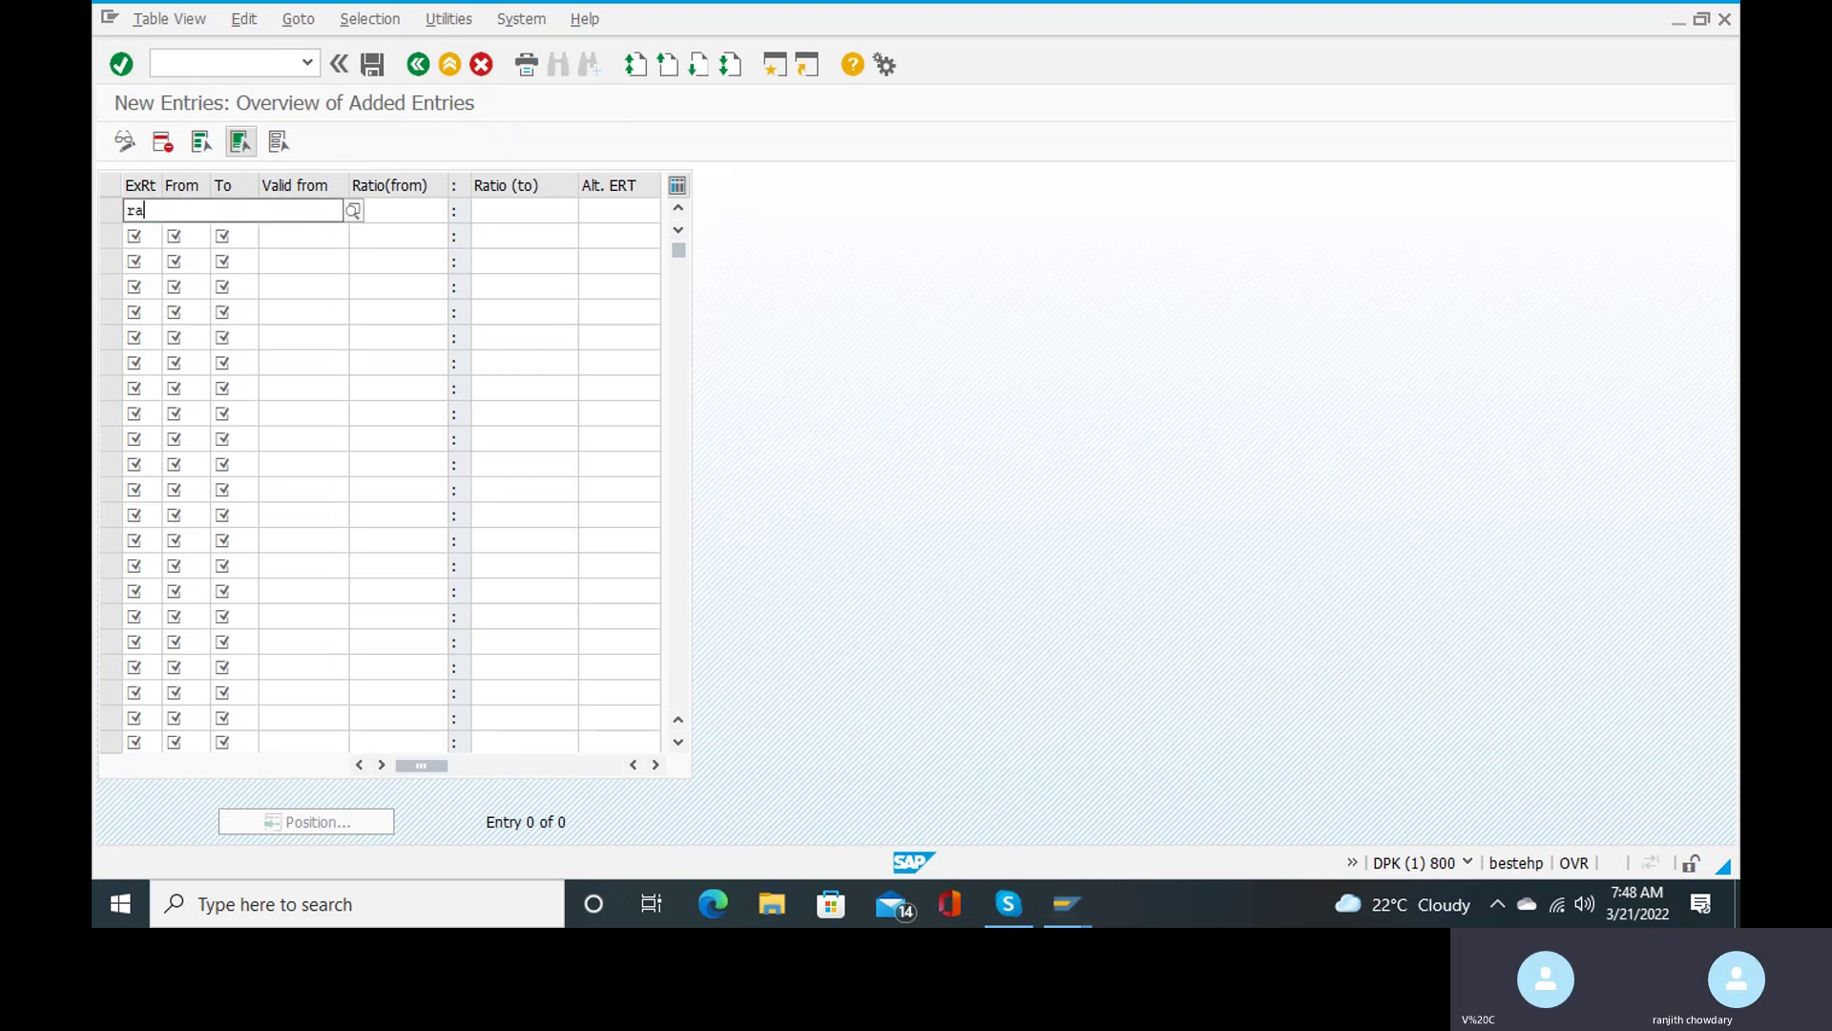
{"action": "type", "text": "n2"}
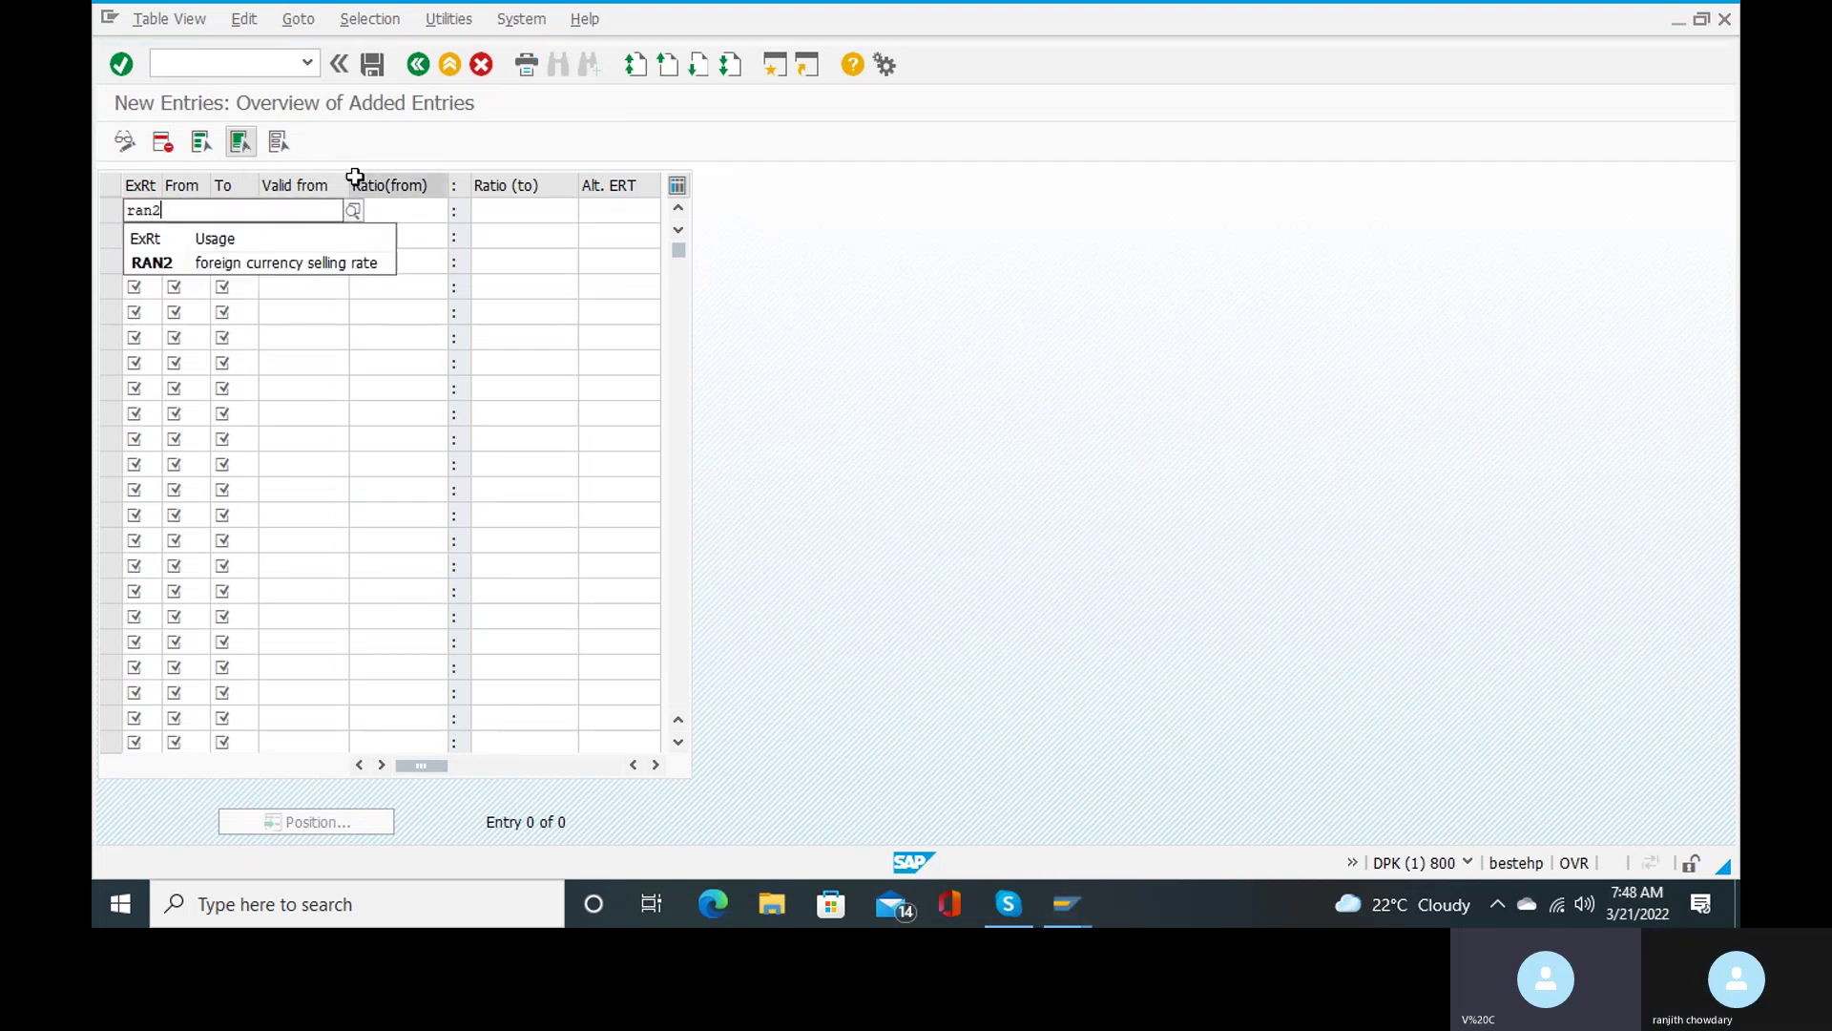
{"action": "left_click", "coordinate": [251, 253]}
{"action": "left_click", "coordinate": [197, 209]}
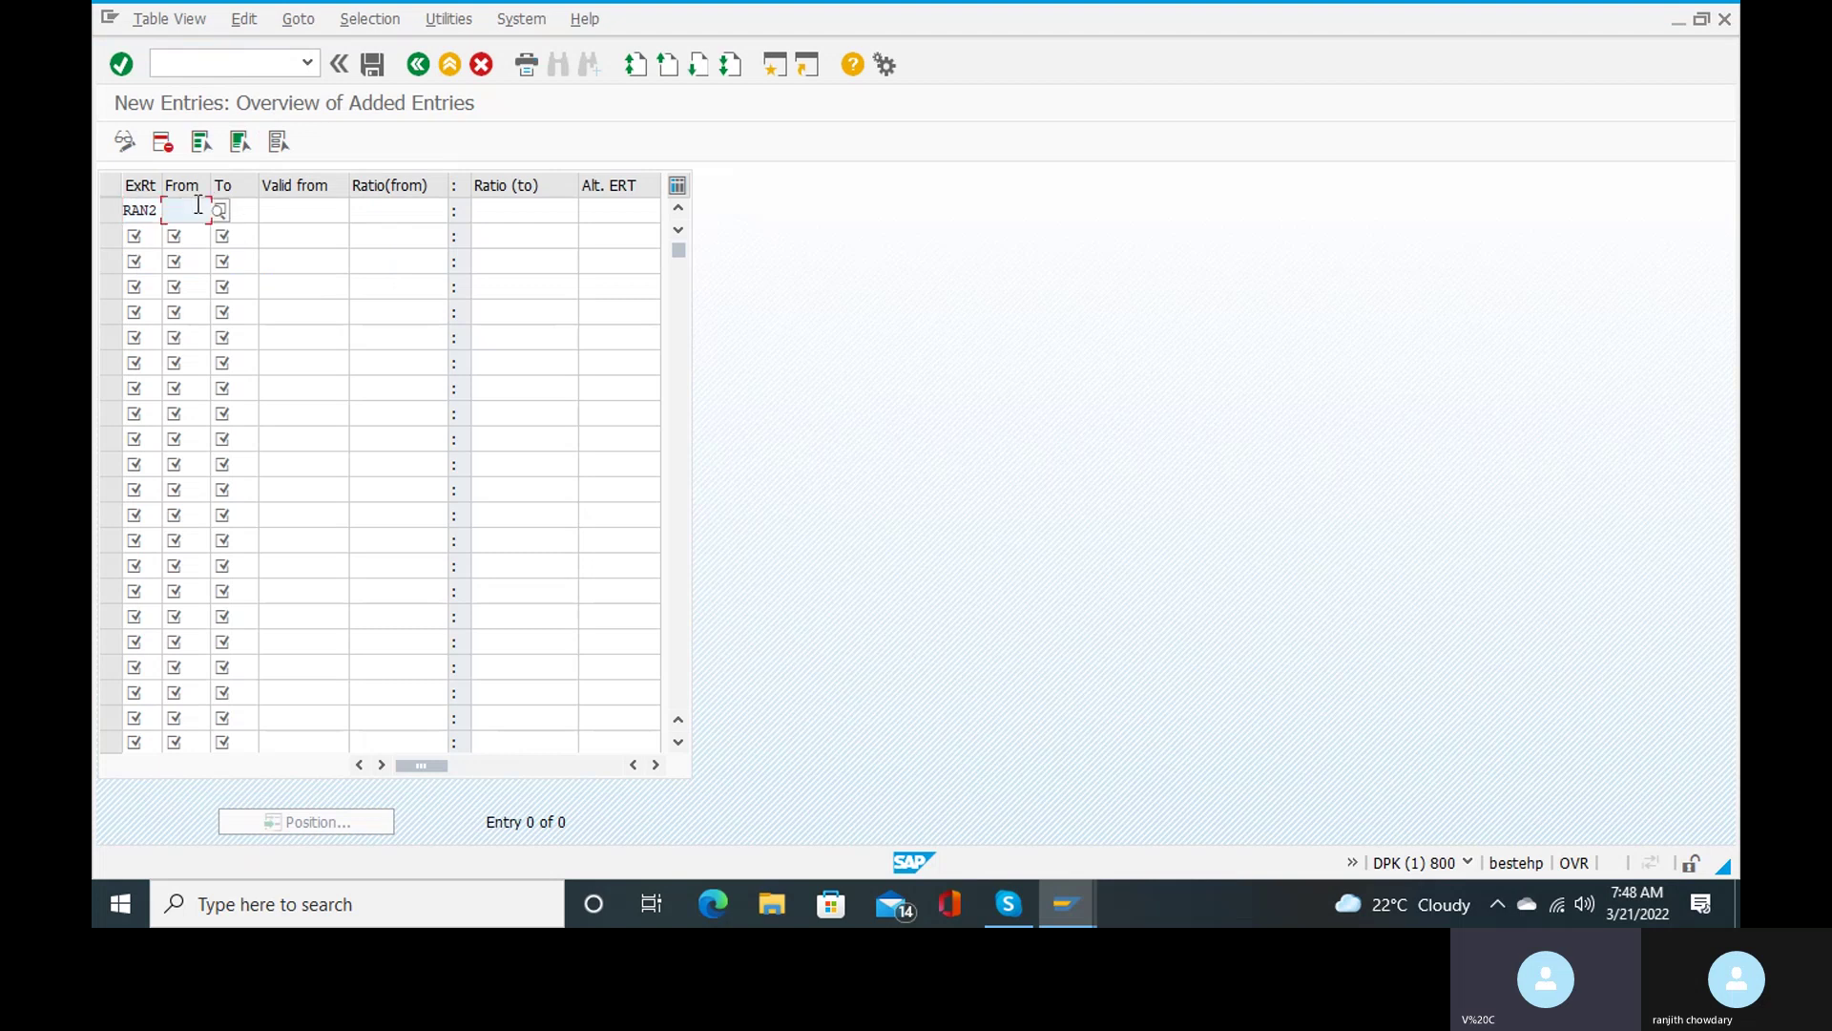
{"action": "type", "text": "usd"}
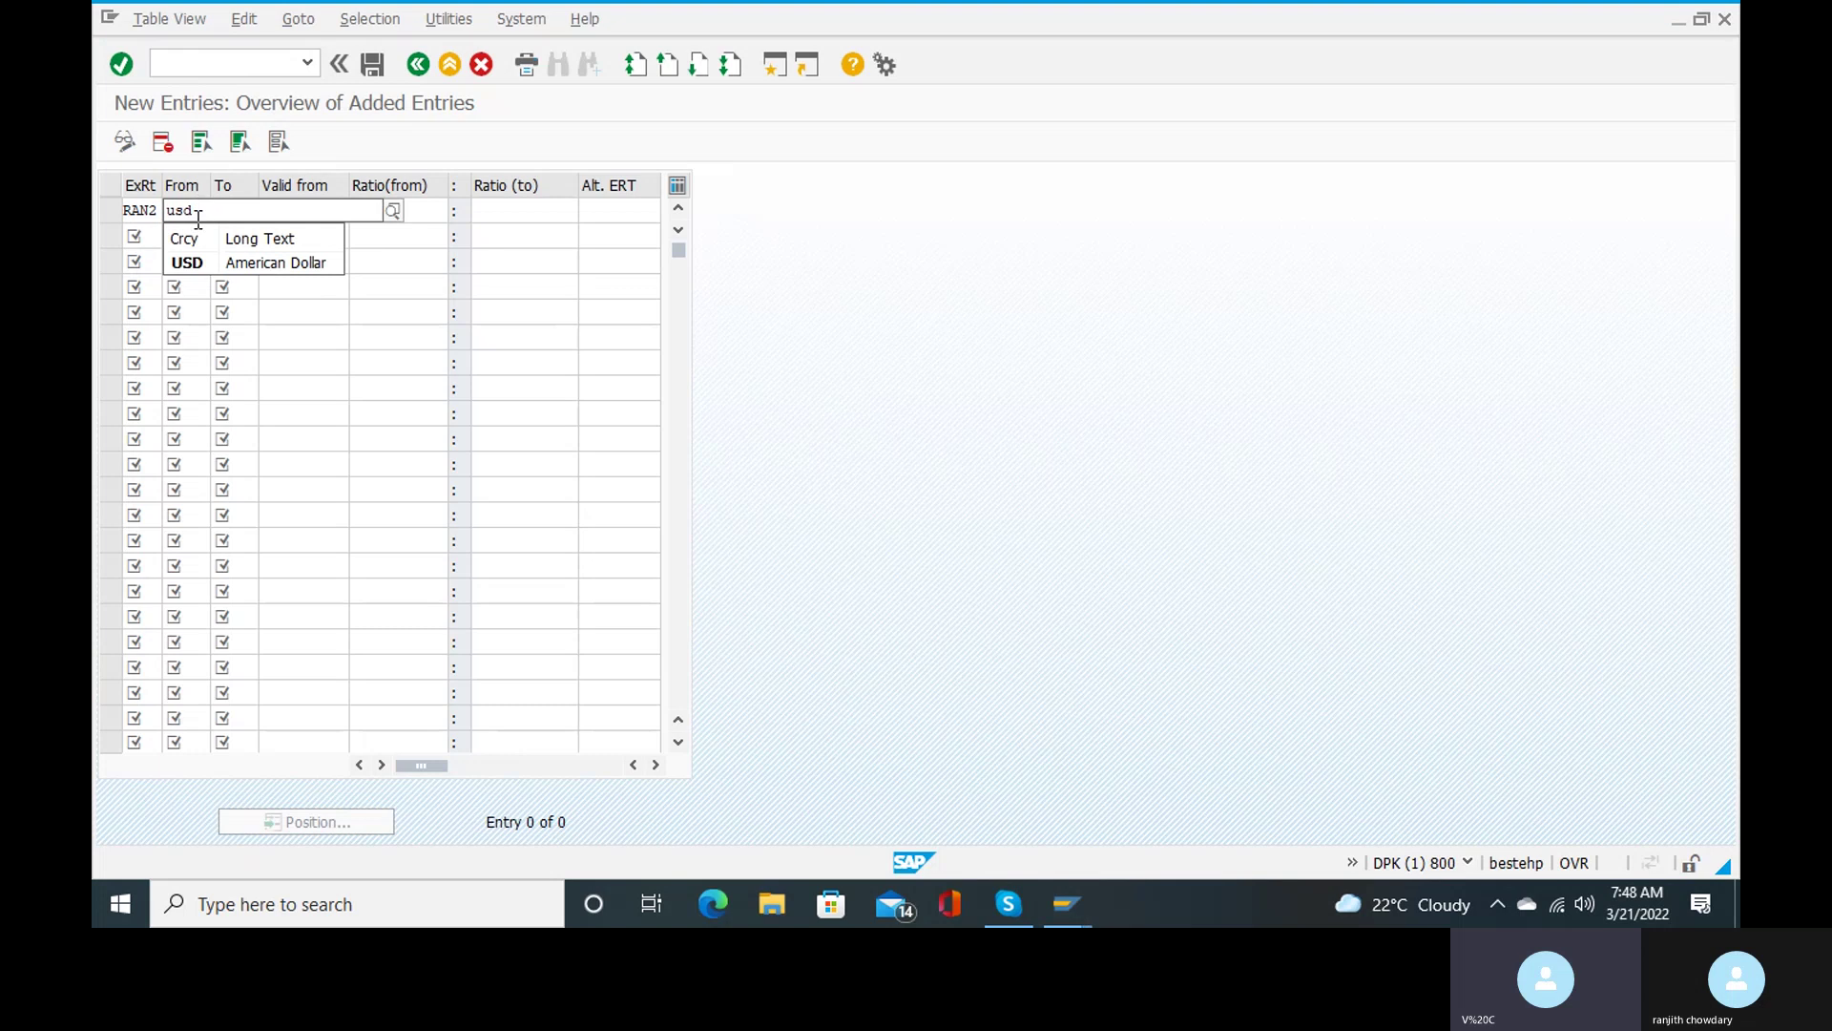
{"action": "left_click", "coordinate": [213, 264]}
{"action": "left_click", "coordinate": [240, 217]}
{"action": "type", "text": "inr"}
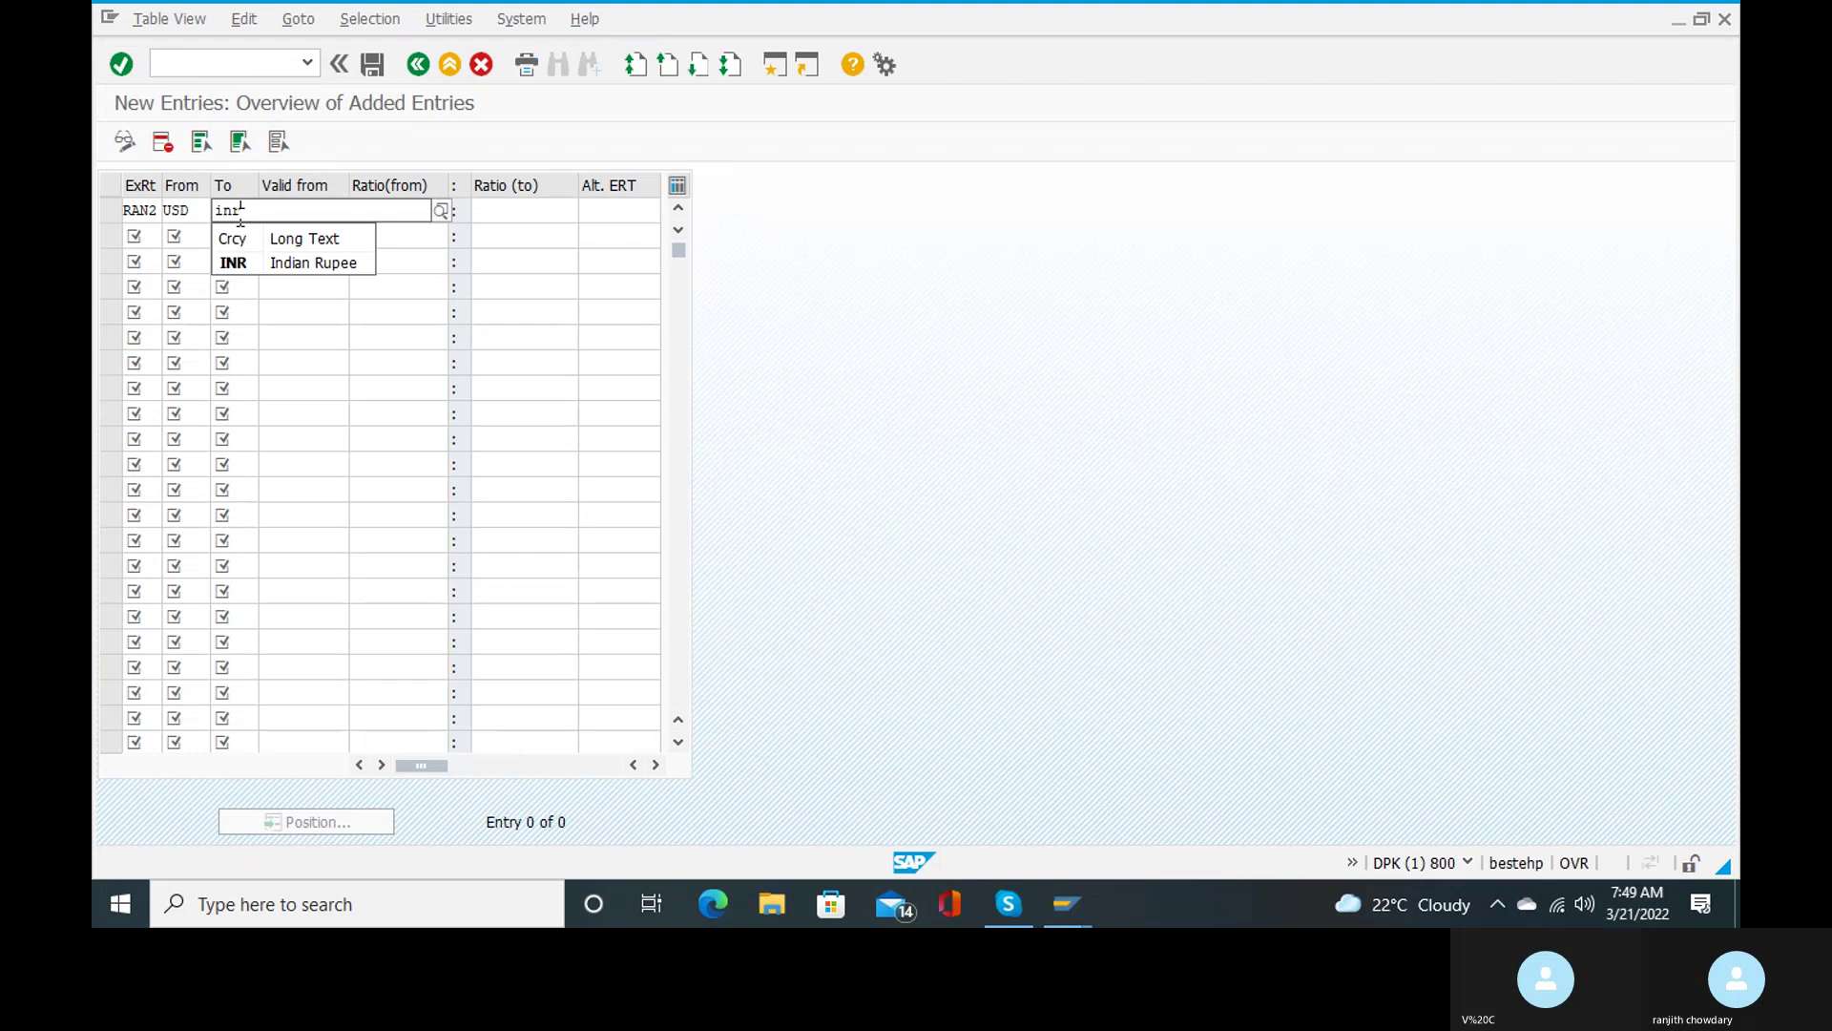
{"action": "left_click", "coordinate": [250, 263]}
Step: Complete the RAN2 entry with valid-from date 01.03.2022 and a 1:1 ratio, save it and return to the translation ratios overview
{"action": "left_click", "coordinate": [305, 219]}
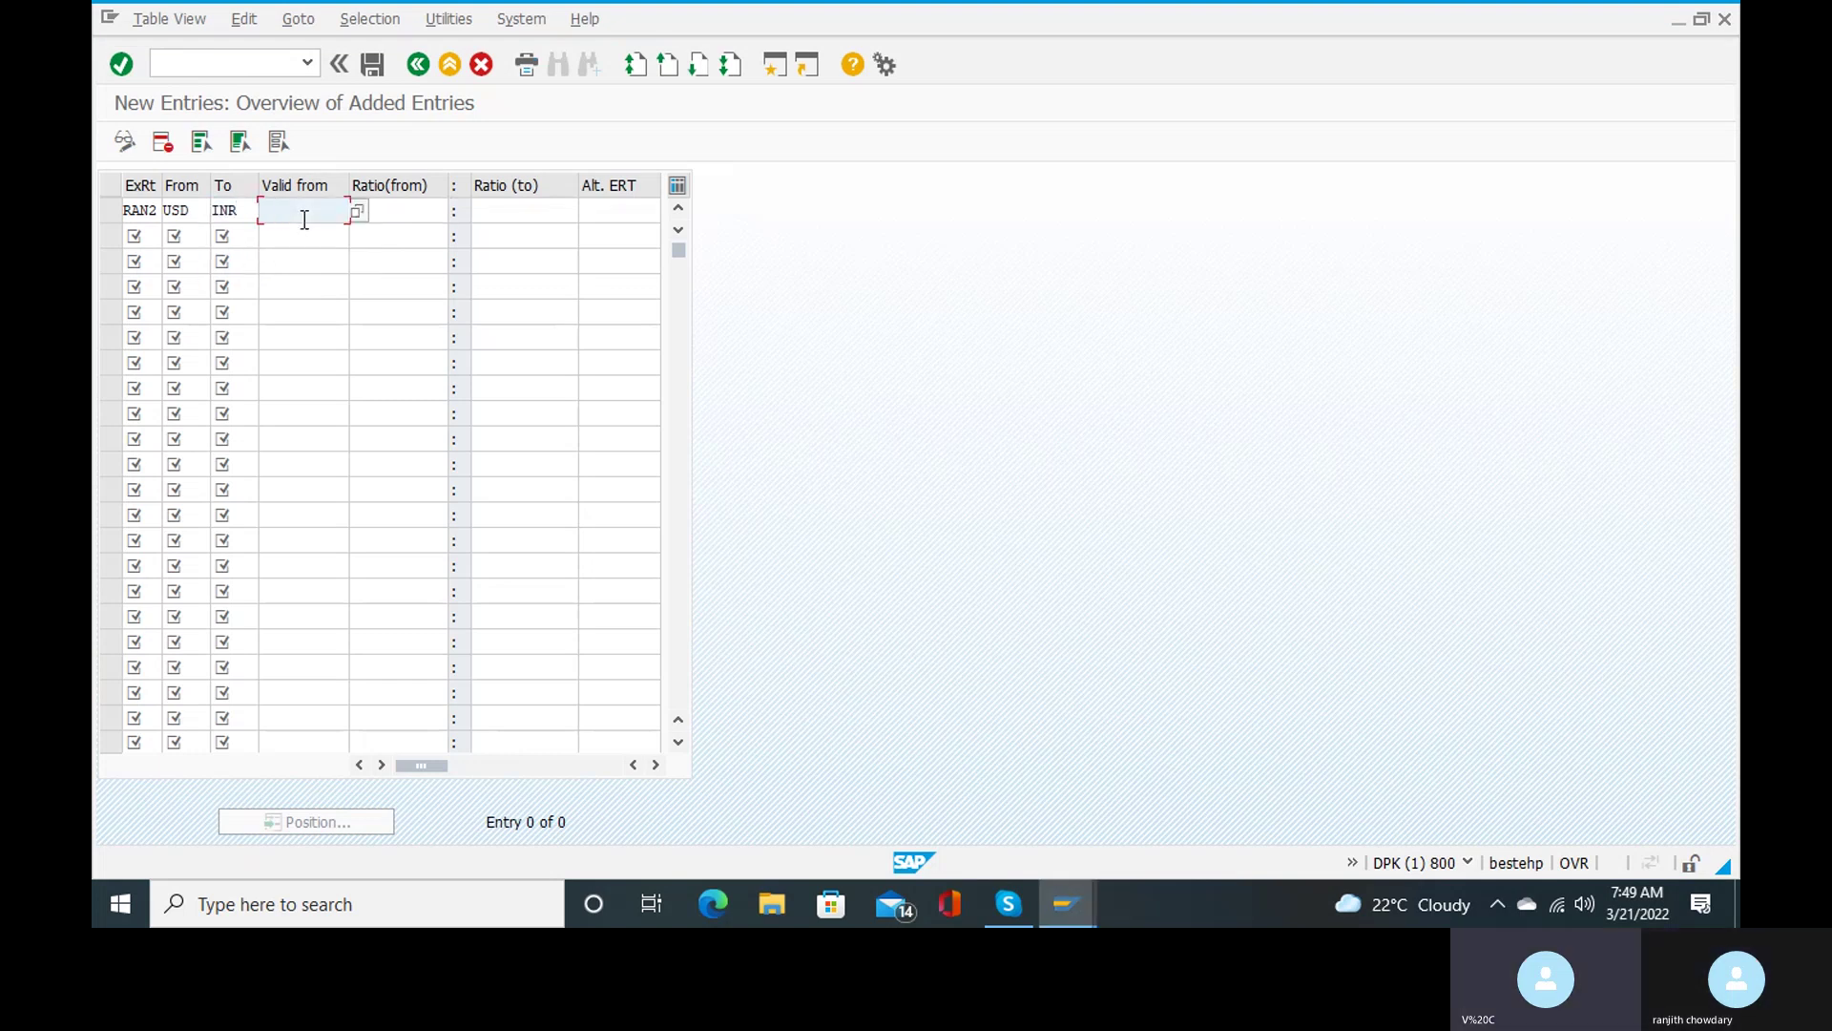
{"action": "type", "text": "01"}
{"action": "key", "text": "Down"}
{"action": "key", "text": "Return"}
{"action": "key", "text": "Tab"}
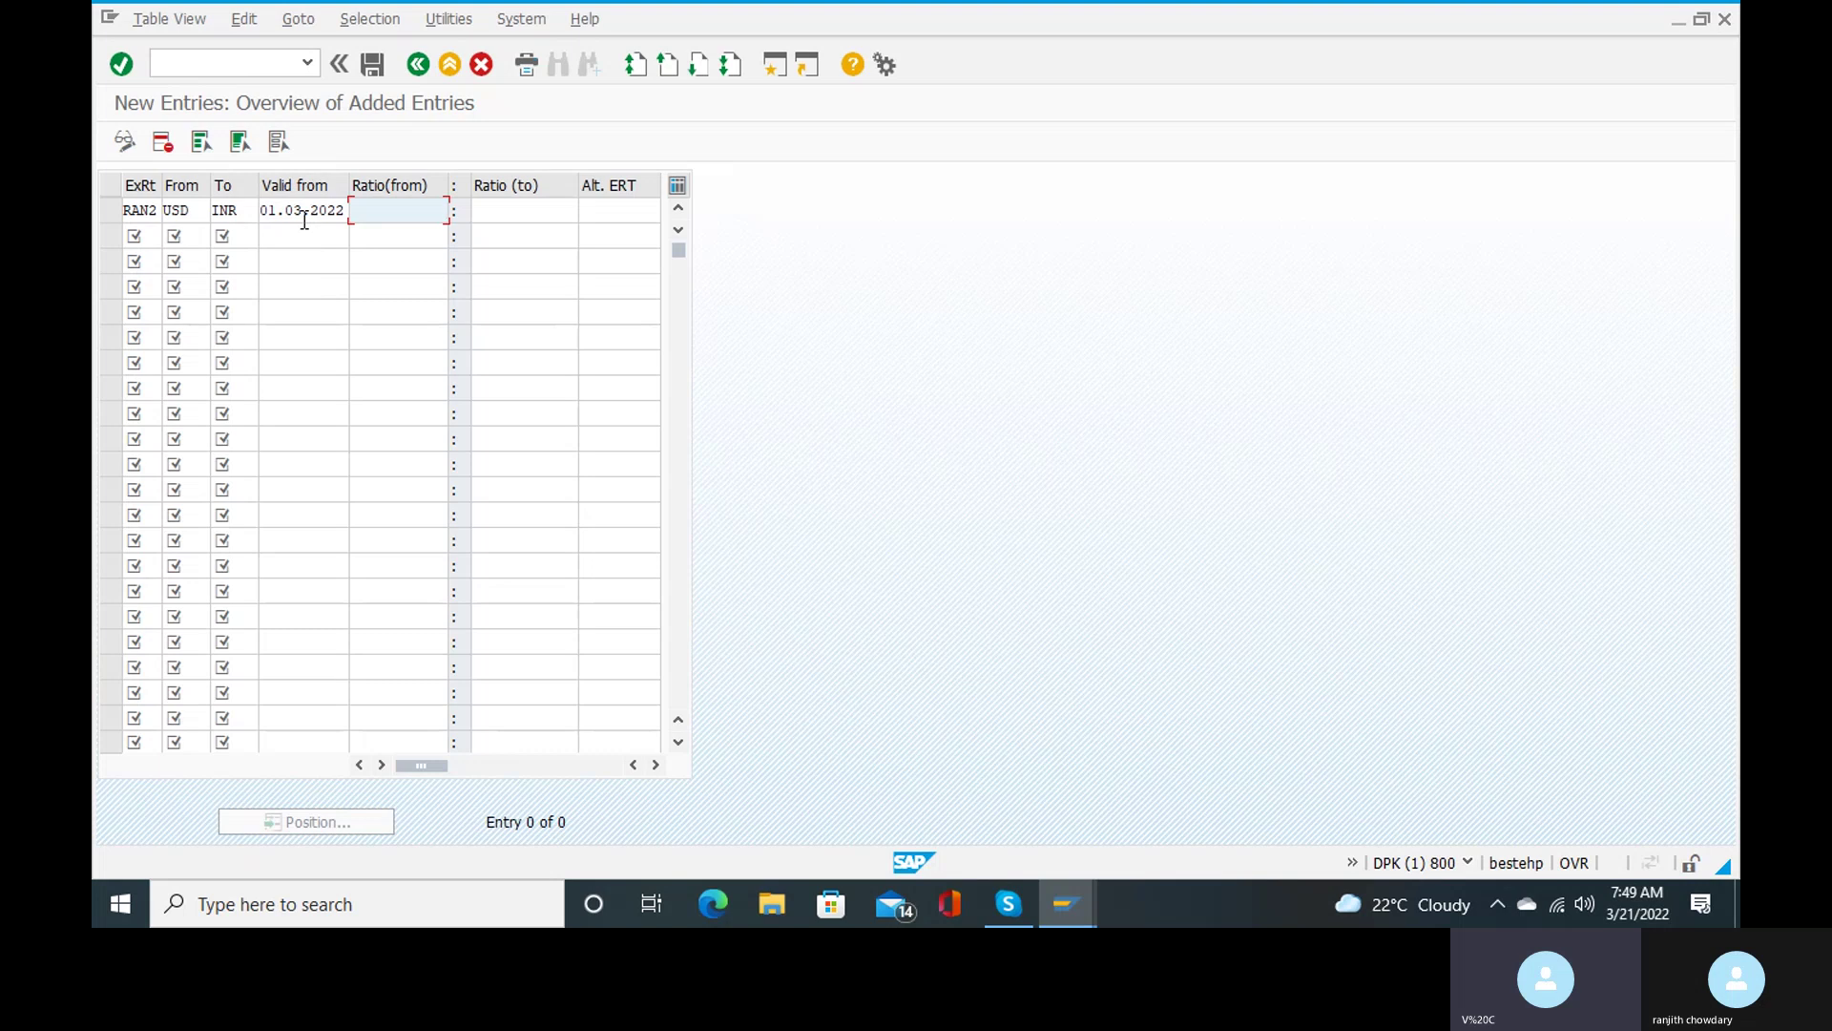
{"action": "type", "text": "1"}
{"action": "key", "text": "Tab"}
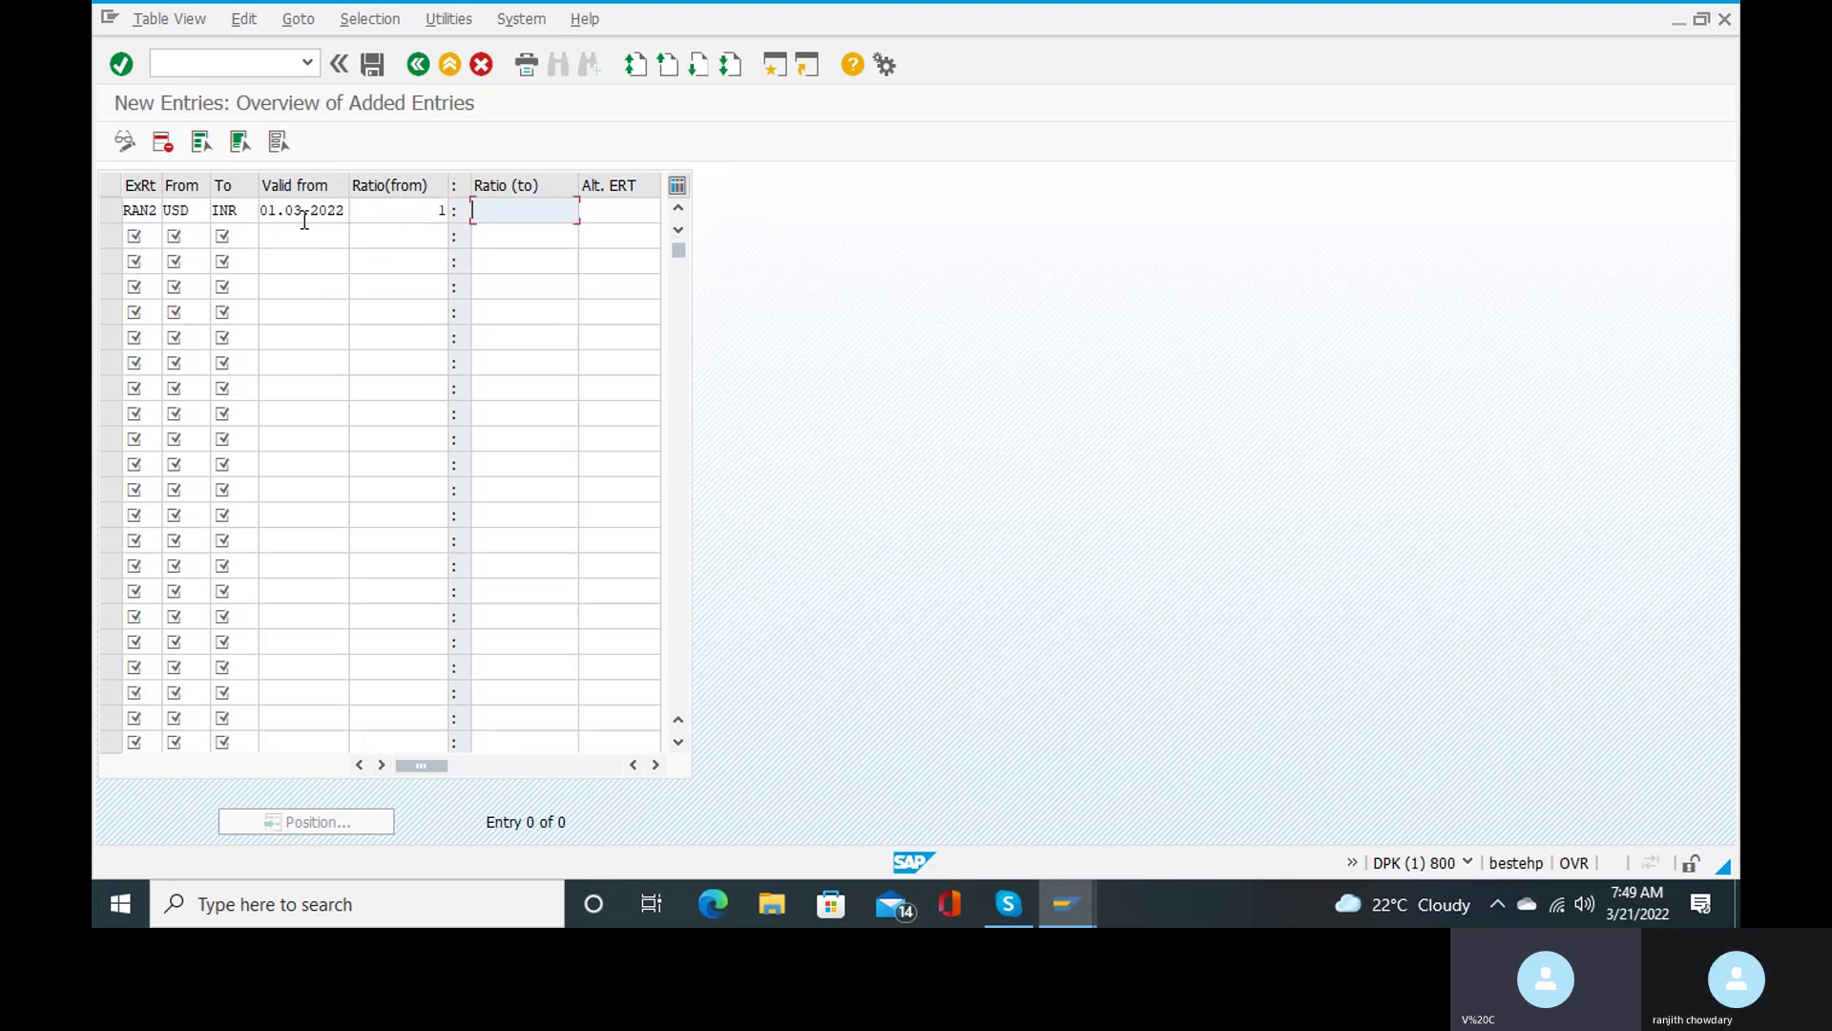
{"action": "type", "text": "1"}
{"action": "key", "text": "Return"}
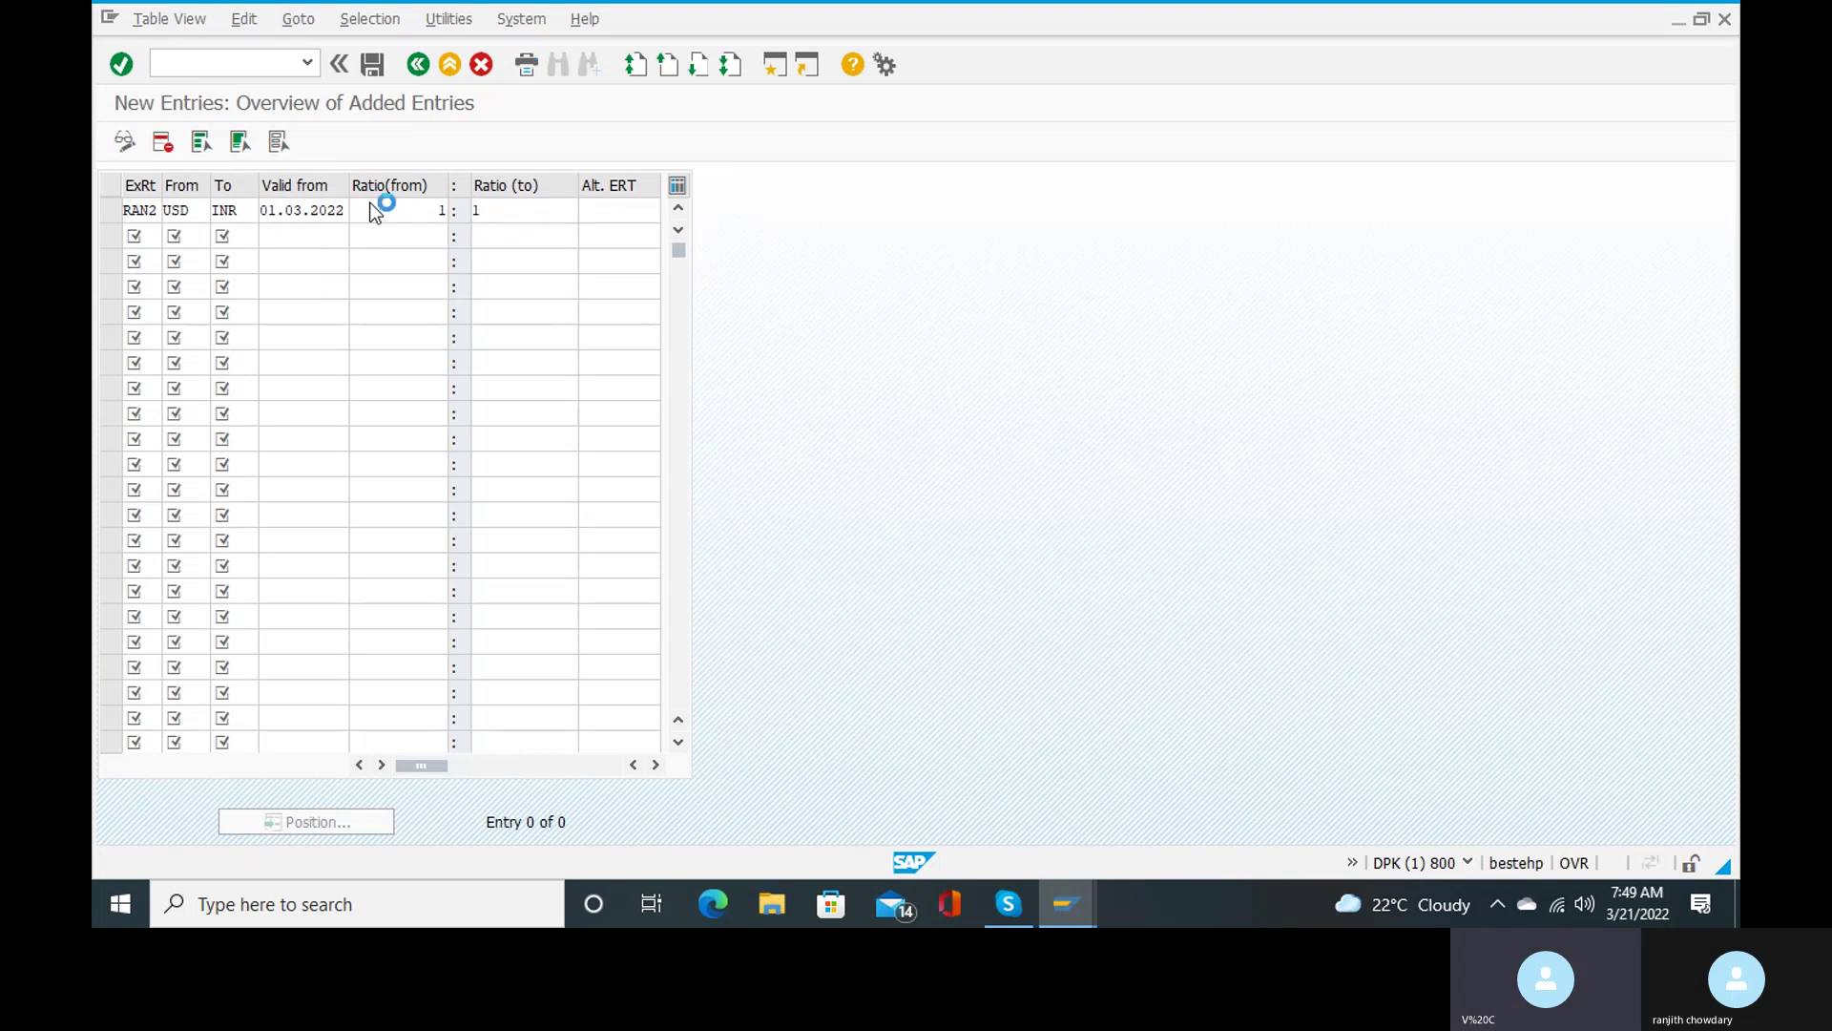
{"action": "left_click", "coordinate": [374, 68]}
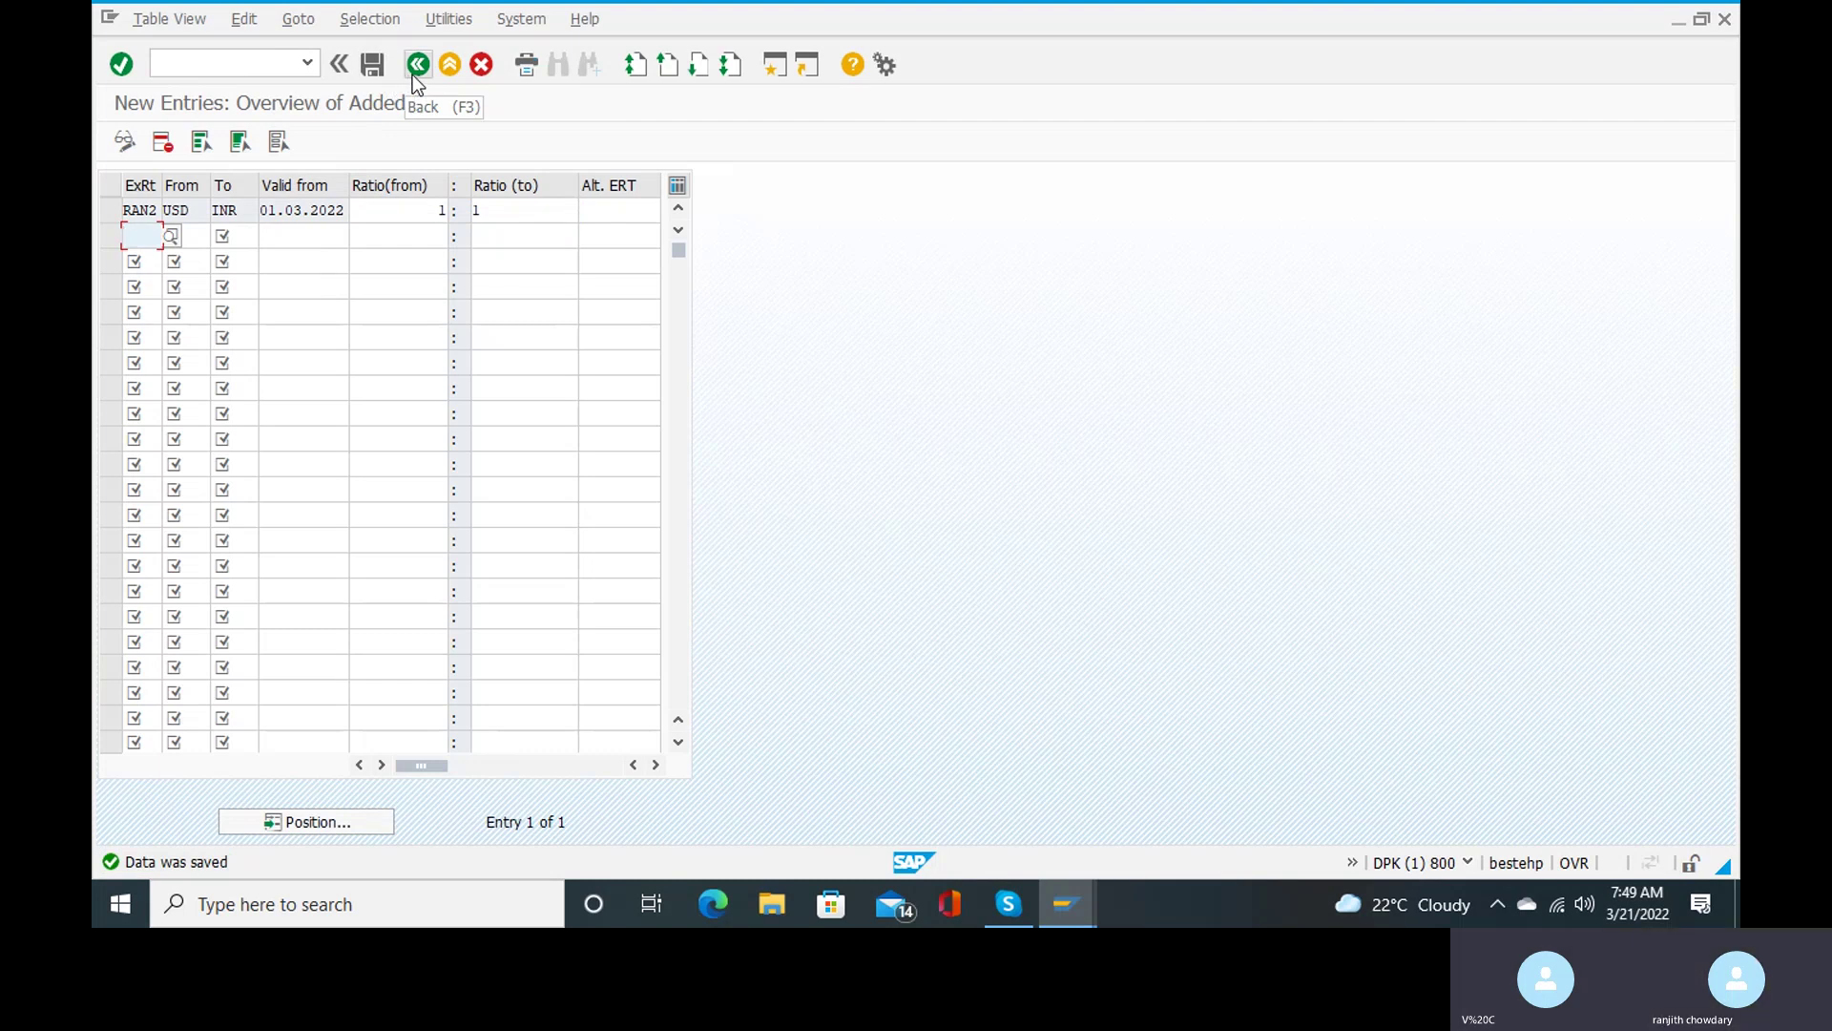
{"action": "left_click", "coordinate": [412, 76]}
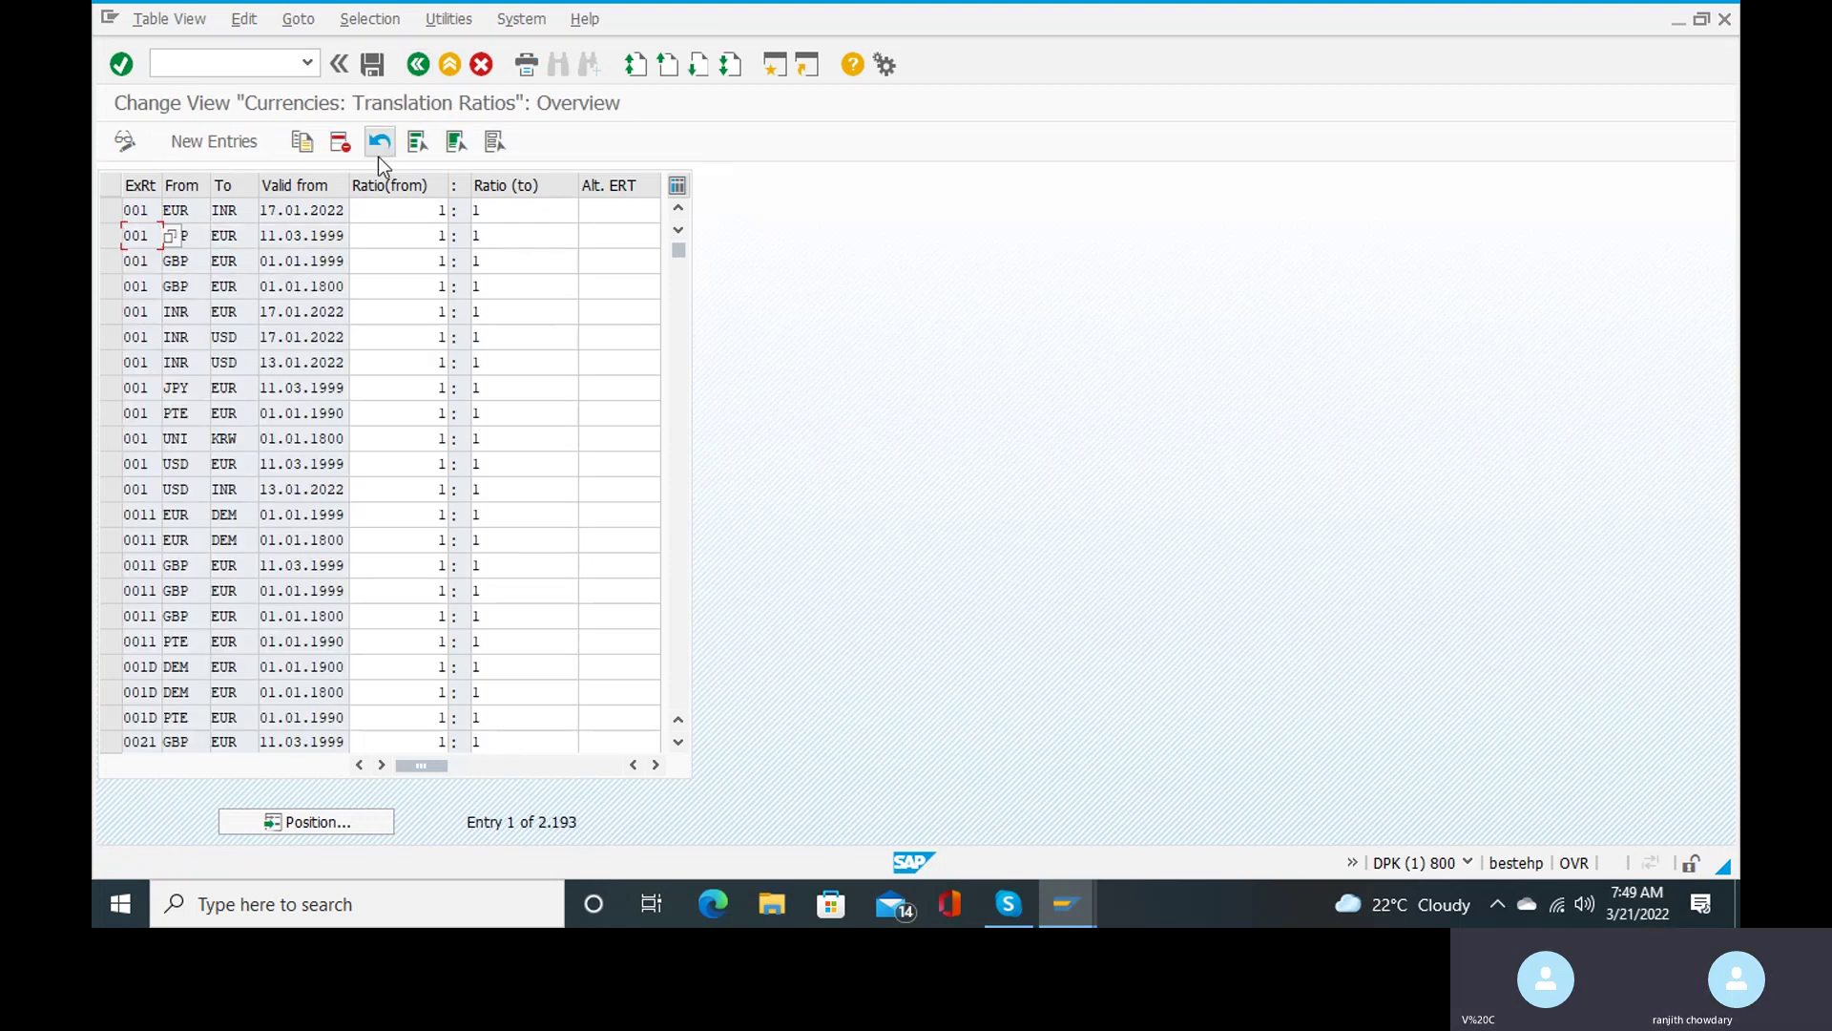
Step: Start a new translation ratio entry for exchange rate type RAN3, from USD to INR
{"action": "left_click", "coordinate": [227, 140]}
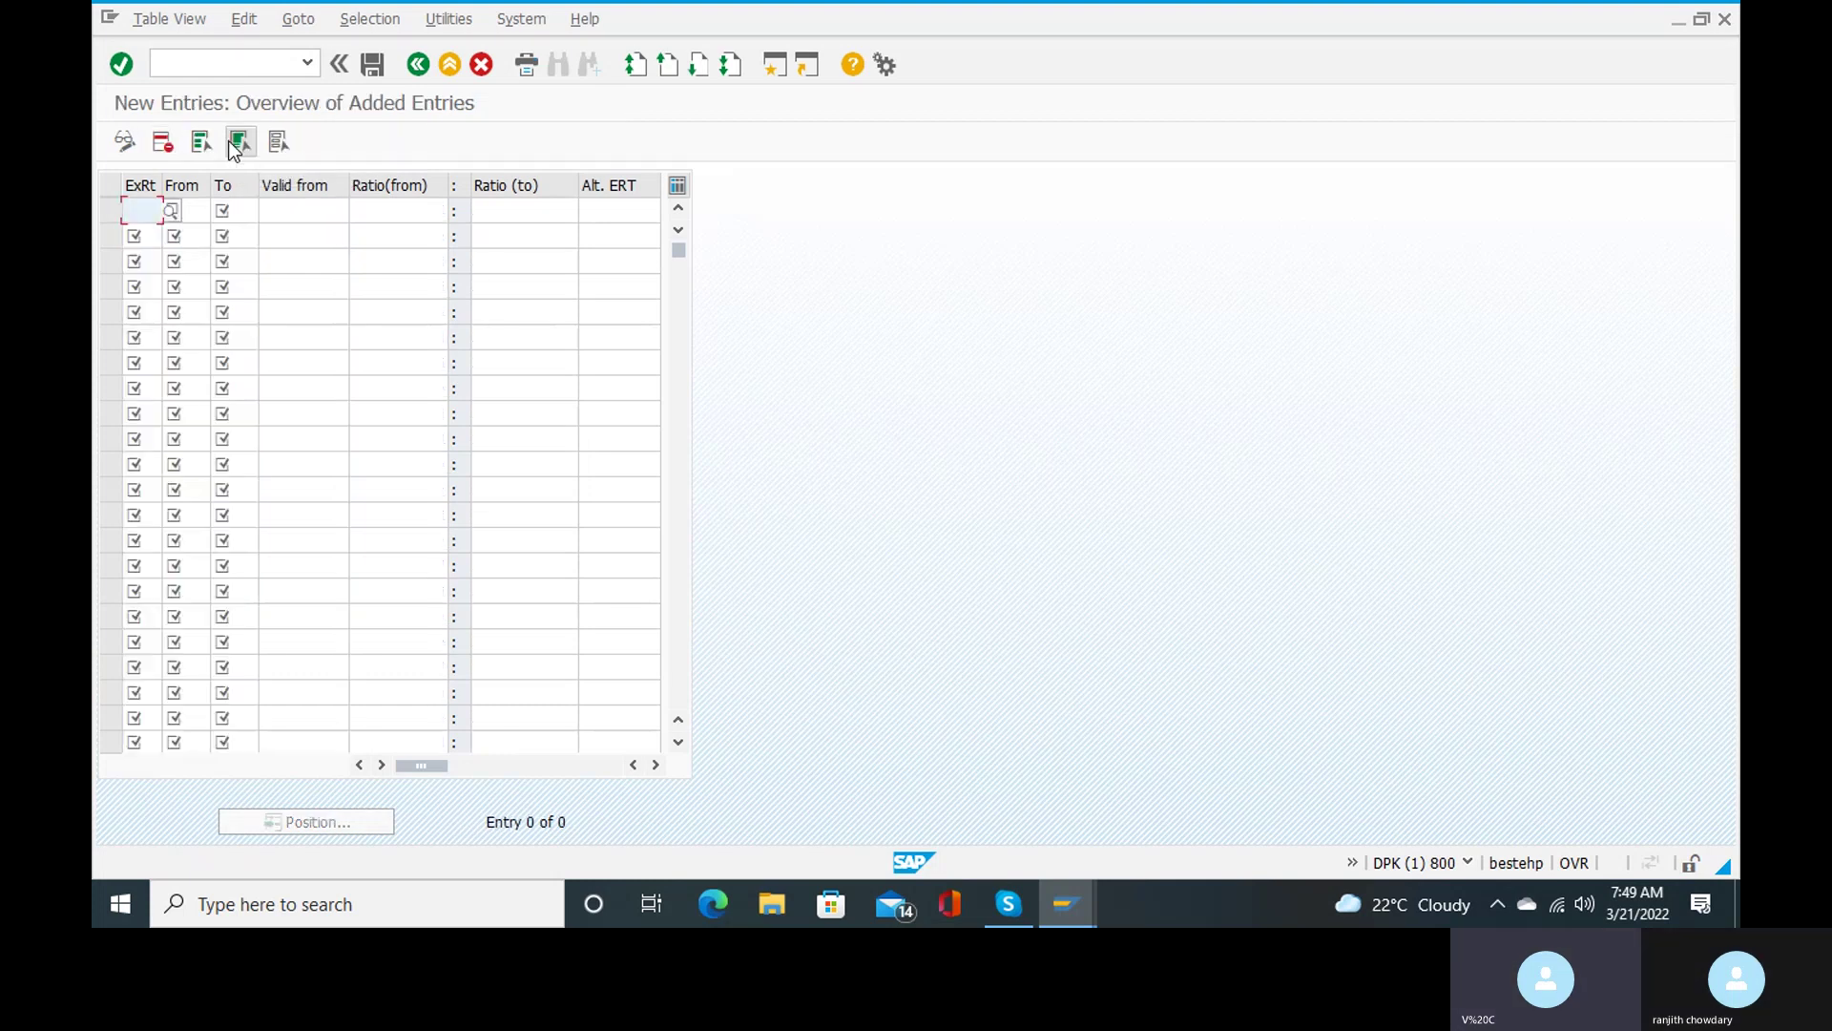
{"action": "type", "text": "ran3"}
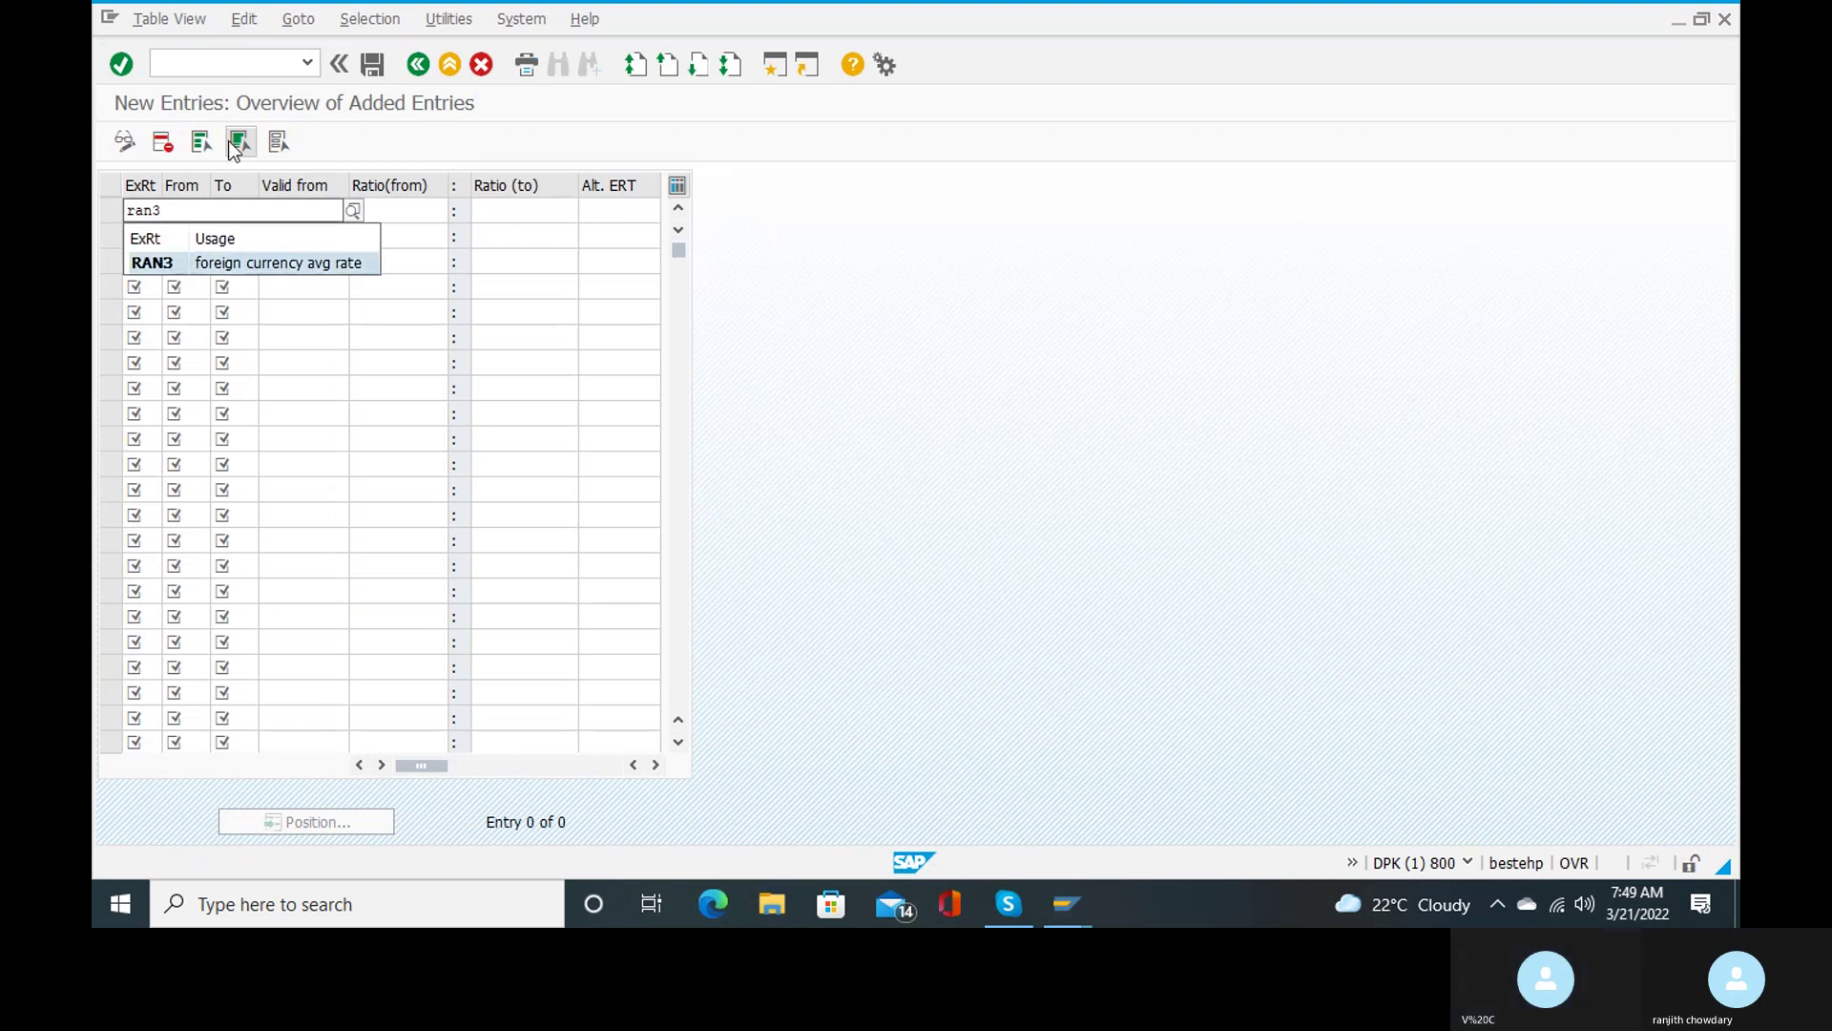
{"action": "key", "text": "Return"}
{"action": "key", "text": "Tab"}
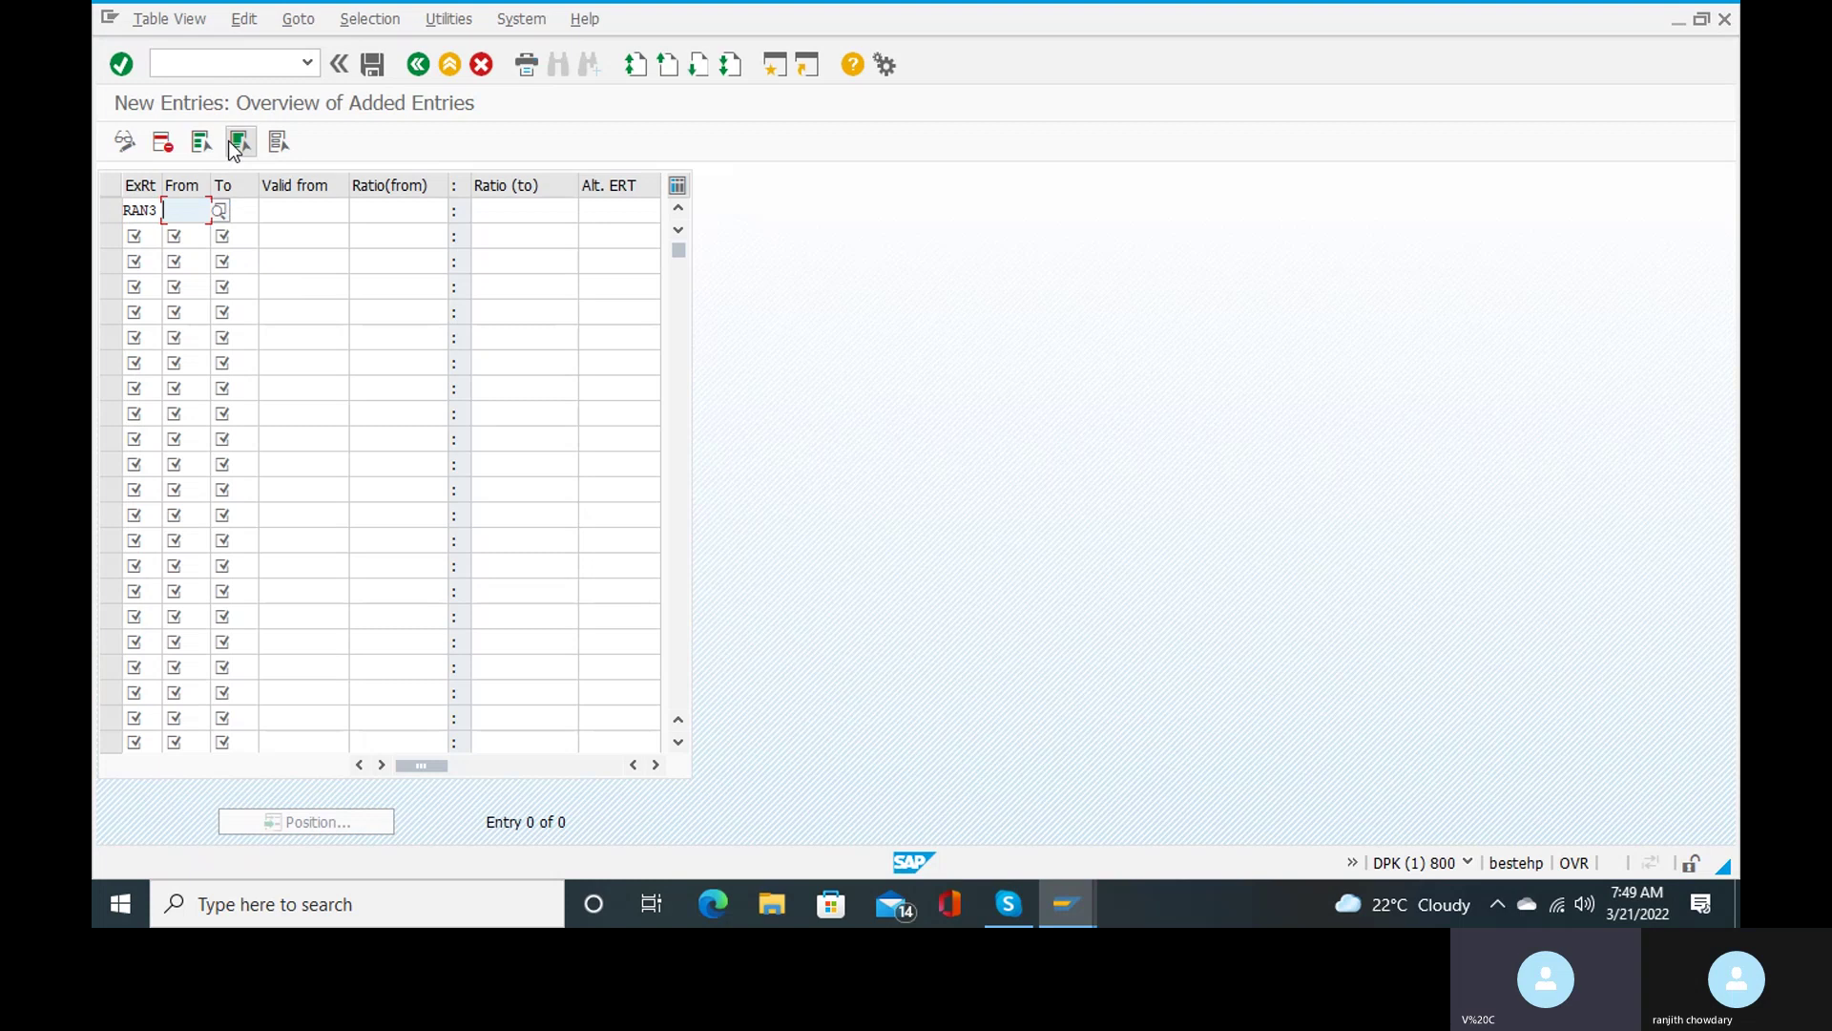
{"action": "type", "text": "usd"}
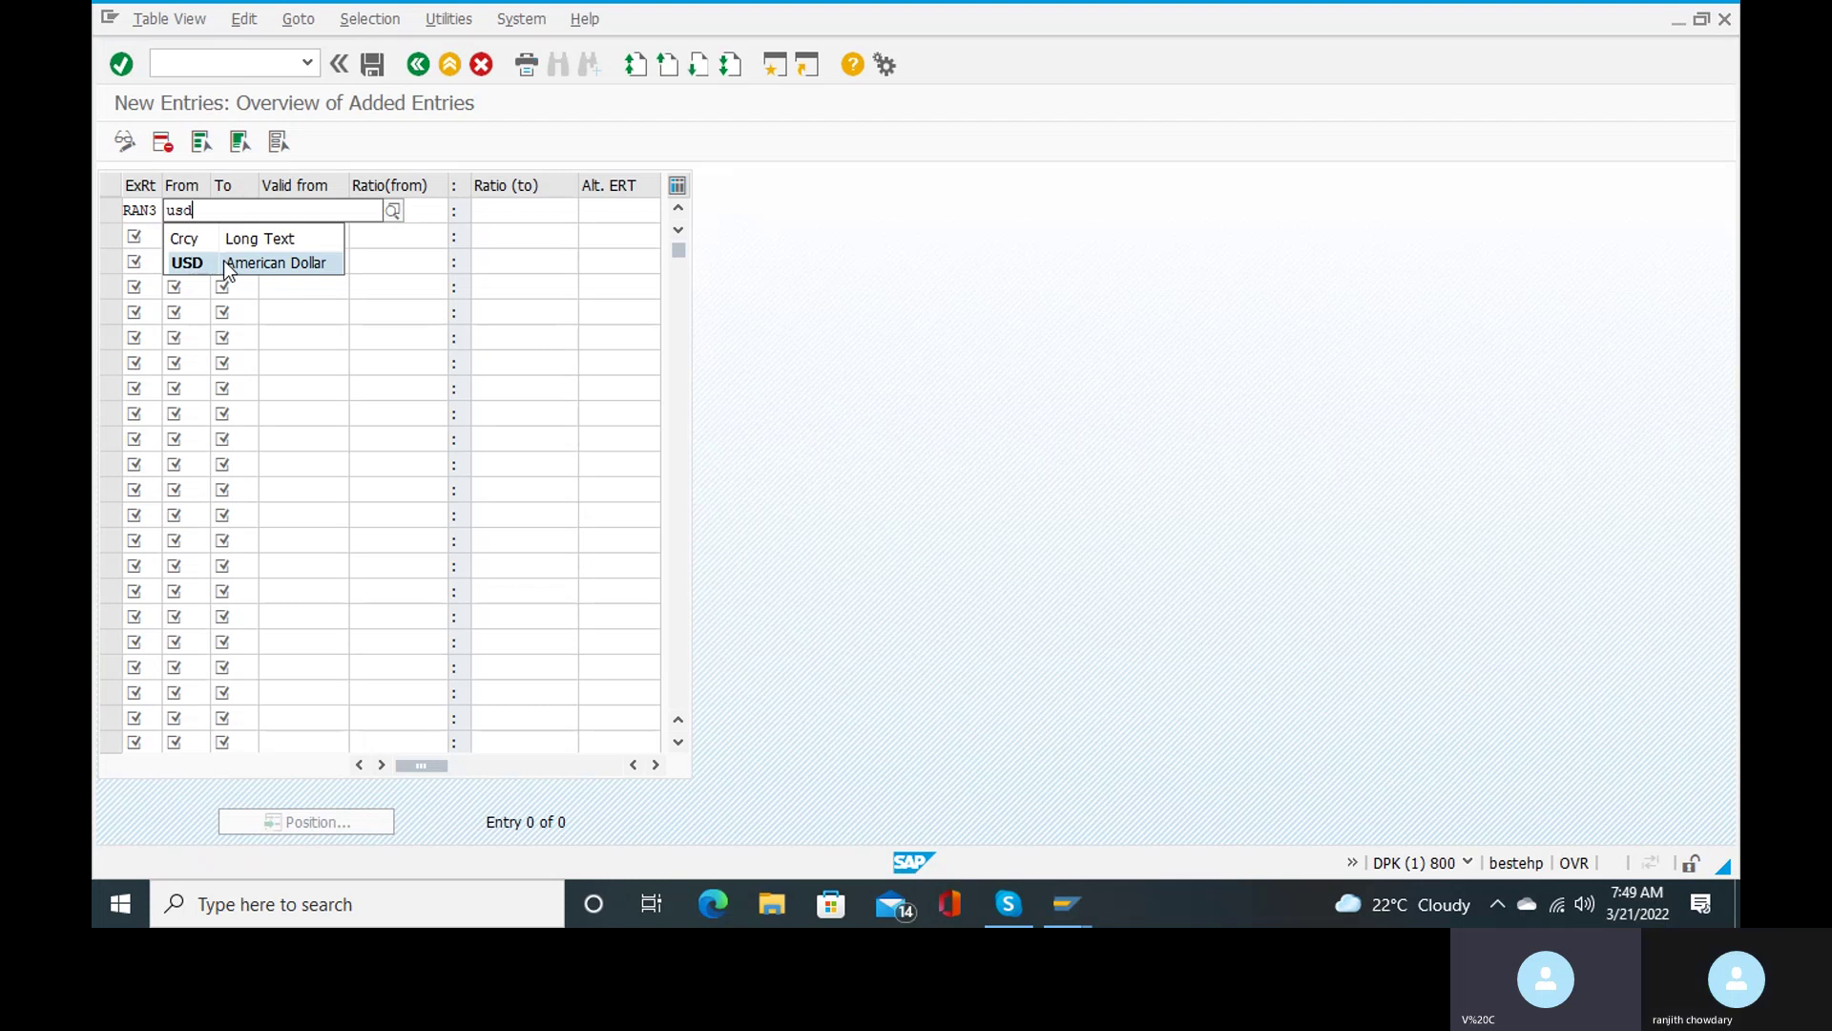
{"action": "left_click", "coordinate": [223, 261]}
{"action": "left_click", "coordinate": [243, 219]}
{"action": "type", "text": "inr"}
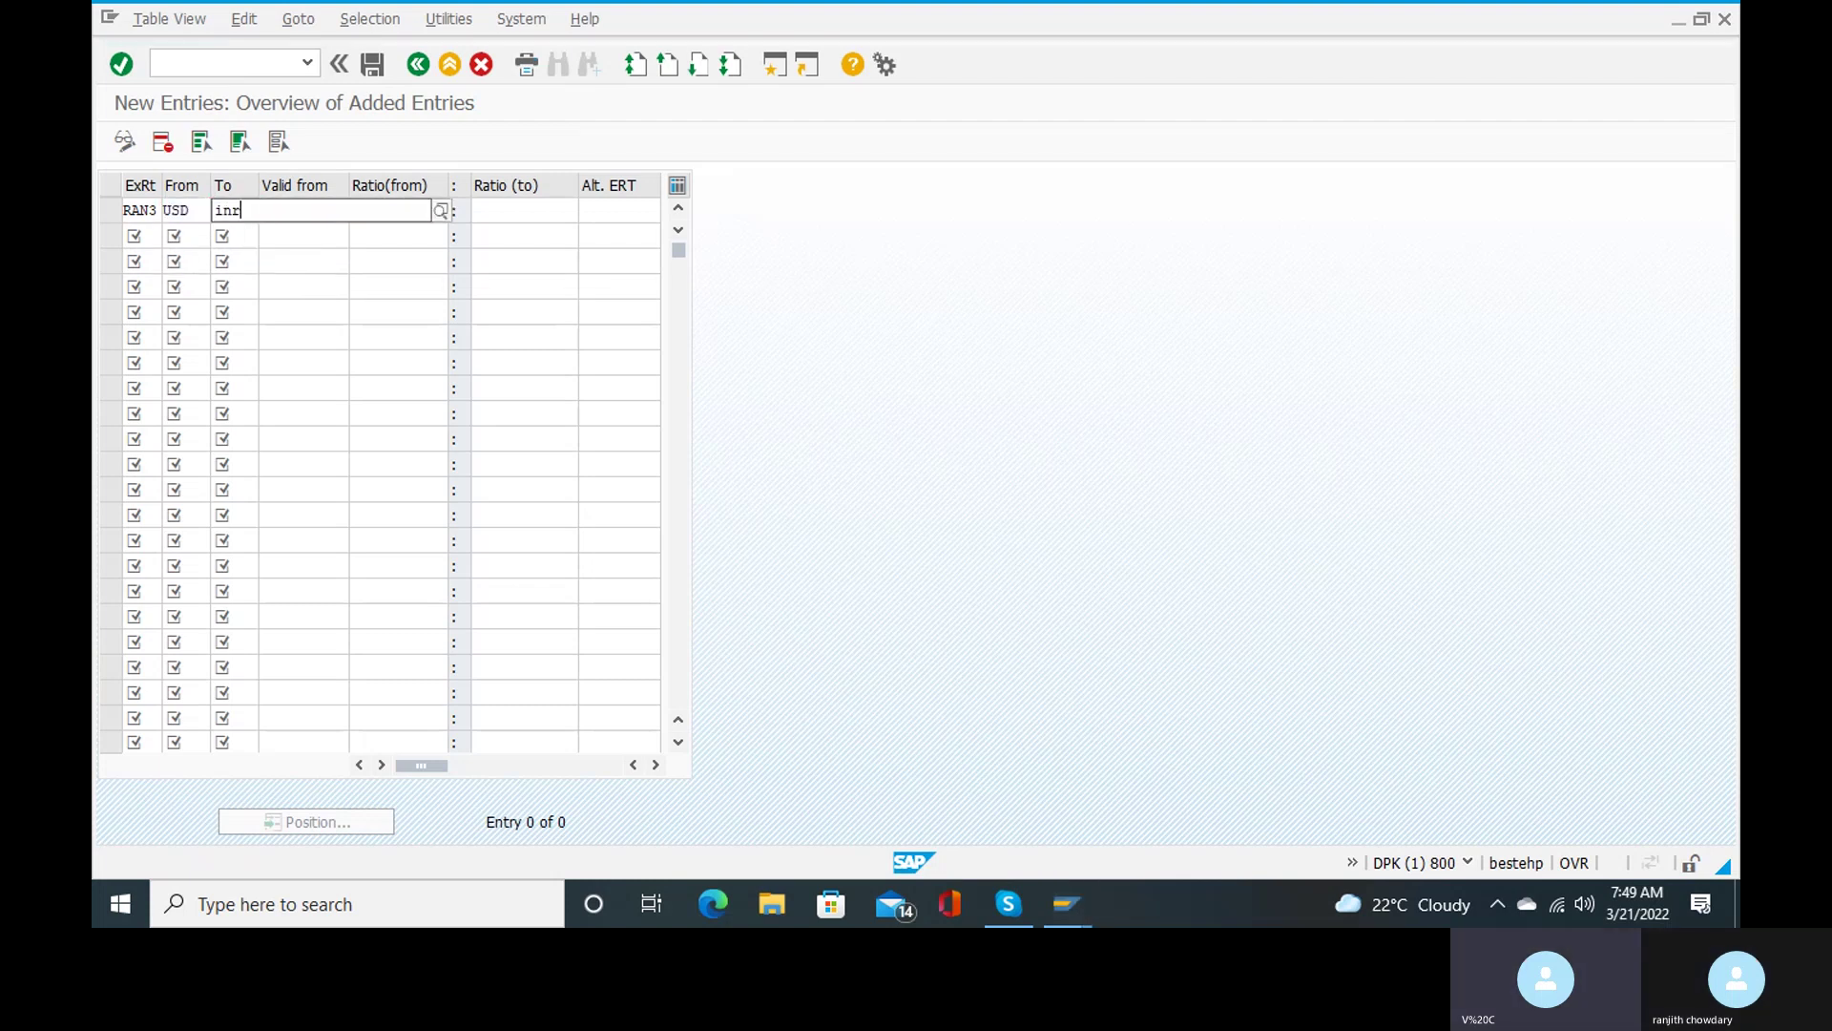
{"action": "key", "text": "Return"}
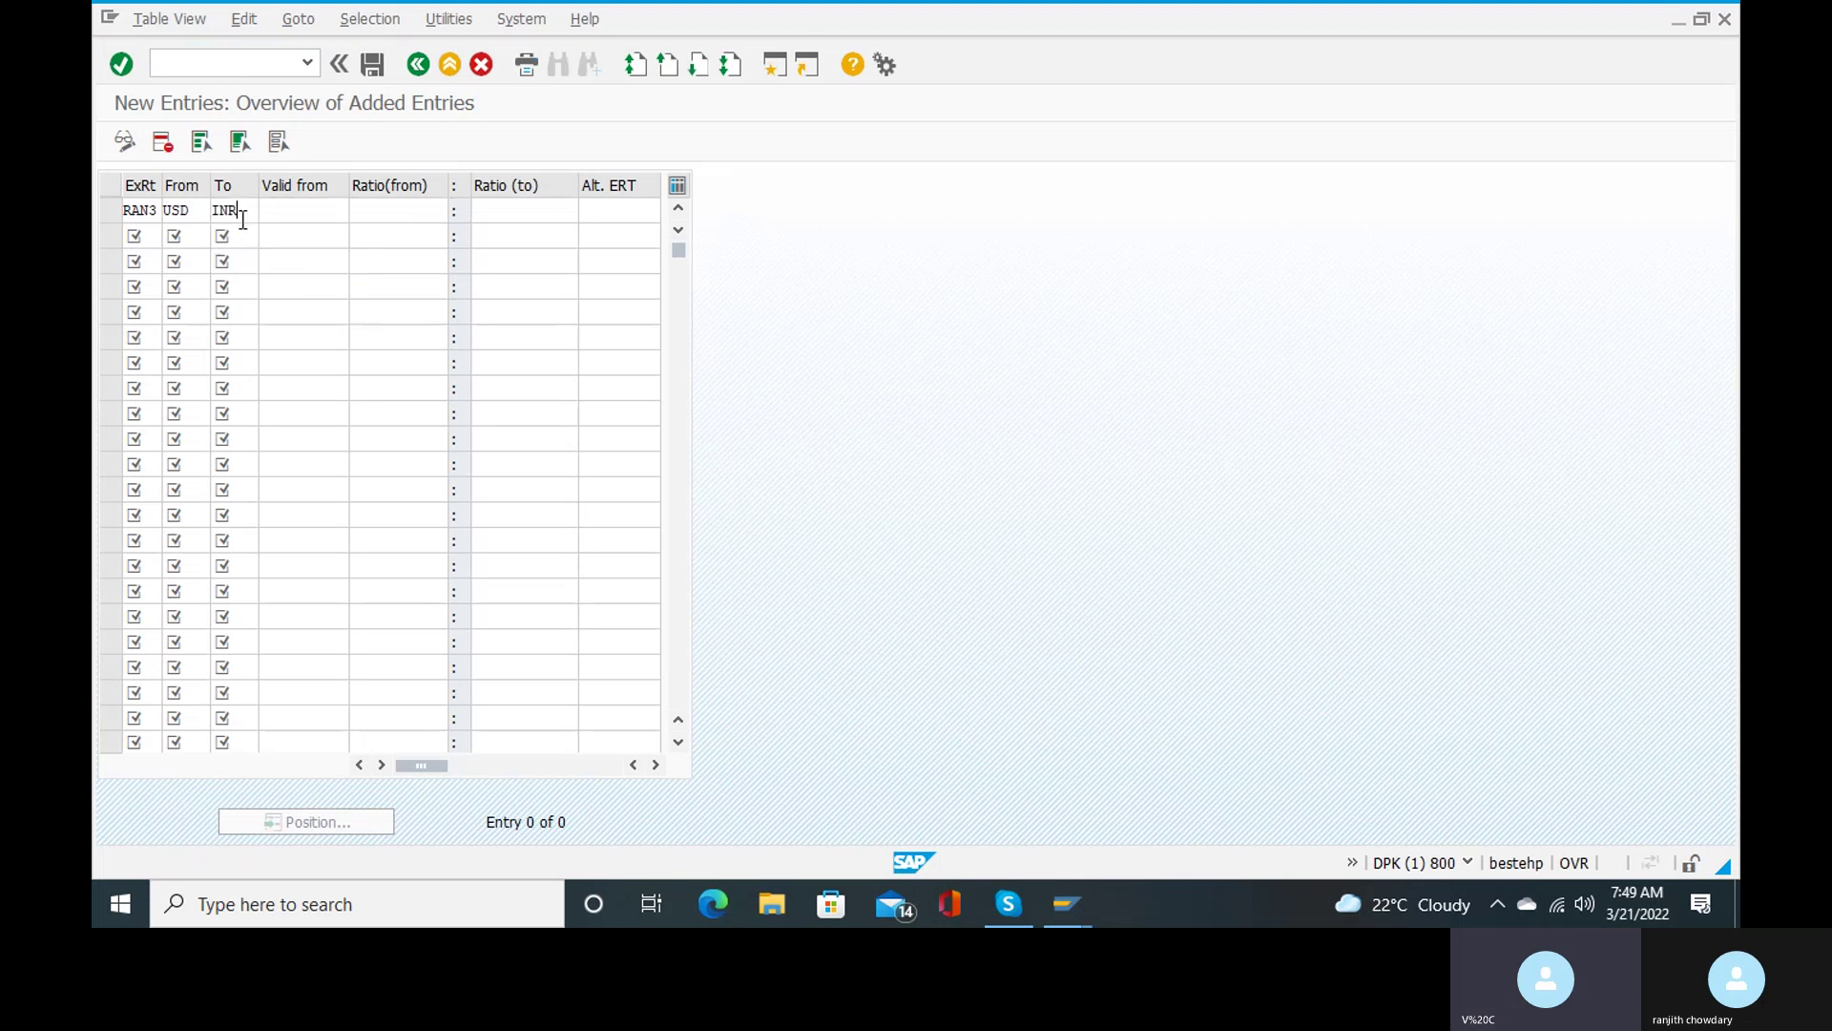
Step: Complete the RAN3 entry with valid-from date 01.03.2022 and a 1:1 ratio, save it and return to the translation ratios overview
{"action": "key", "text": "Tab"}
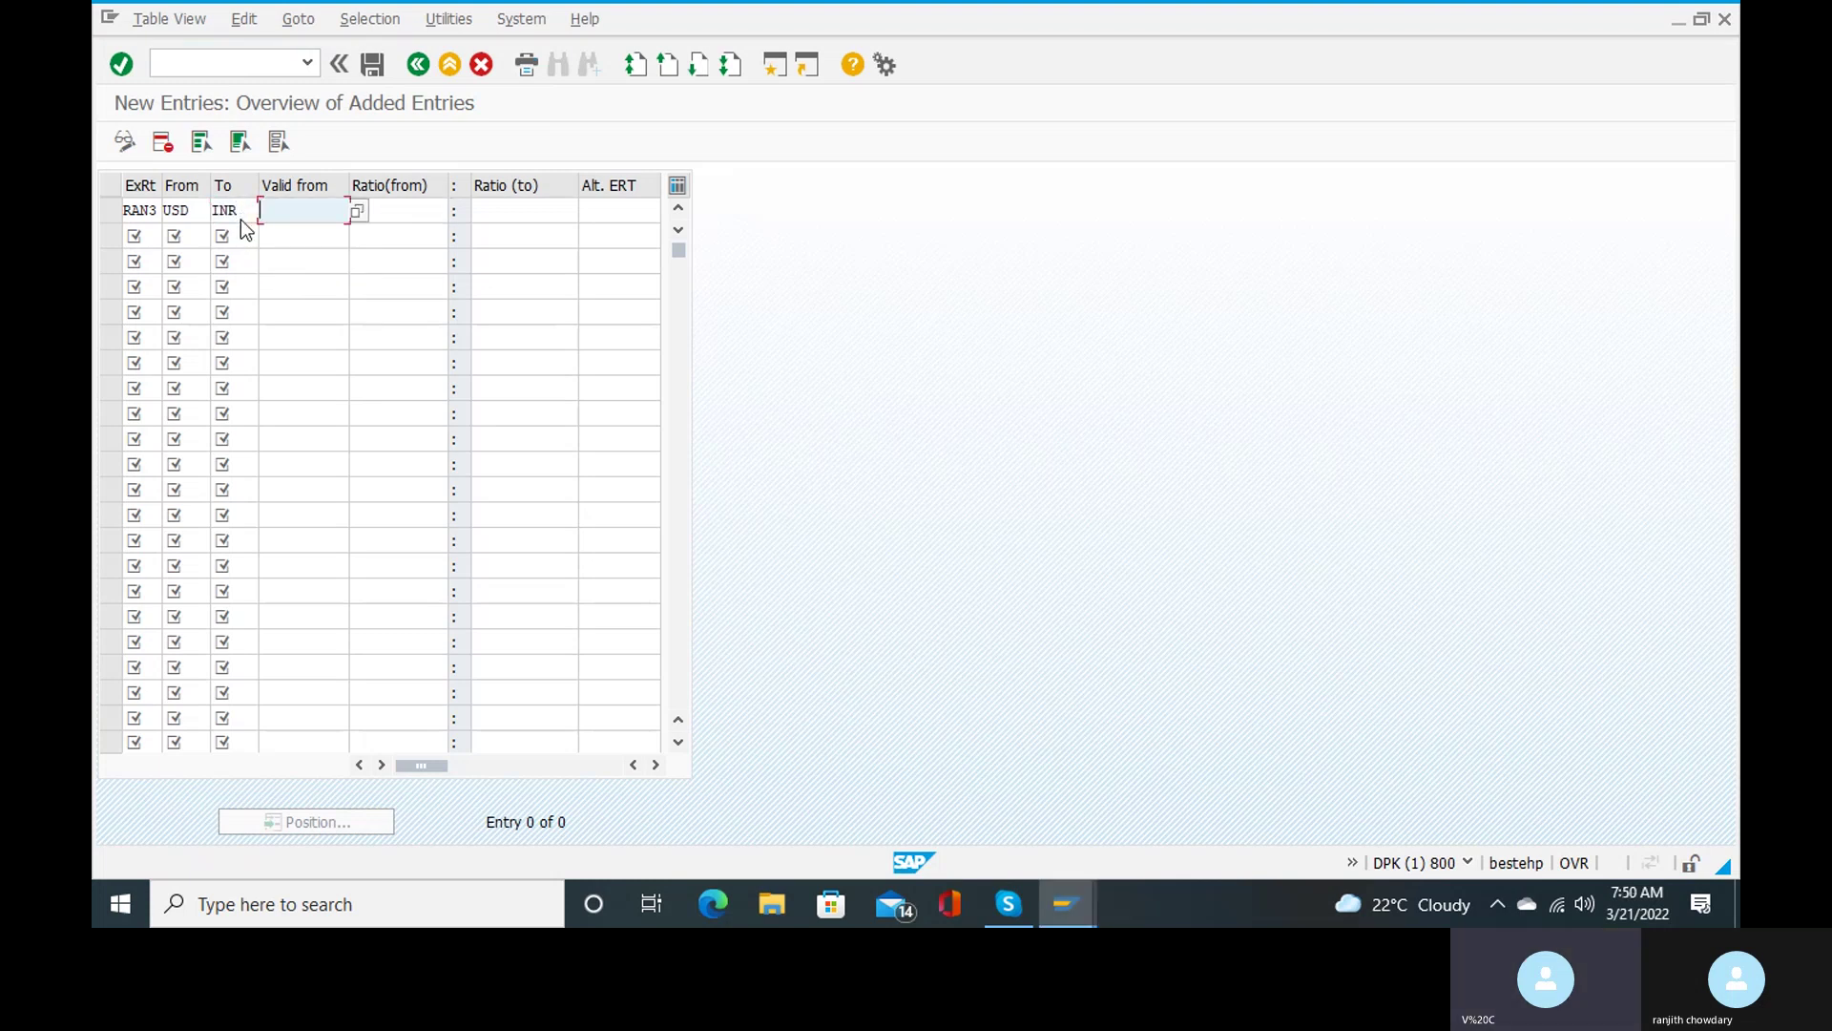
{"action": "left_click", "coordinate": [299, 233]}
{"action": "left_click", "coordinate": [411, 207]}
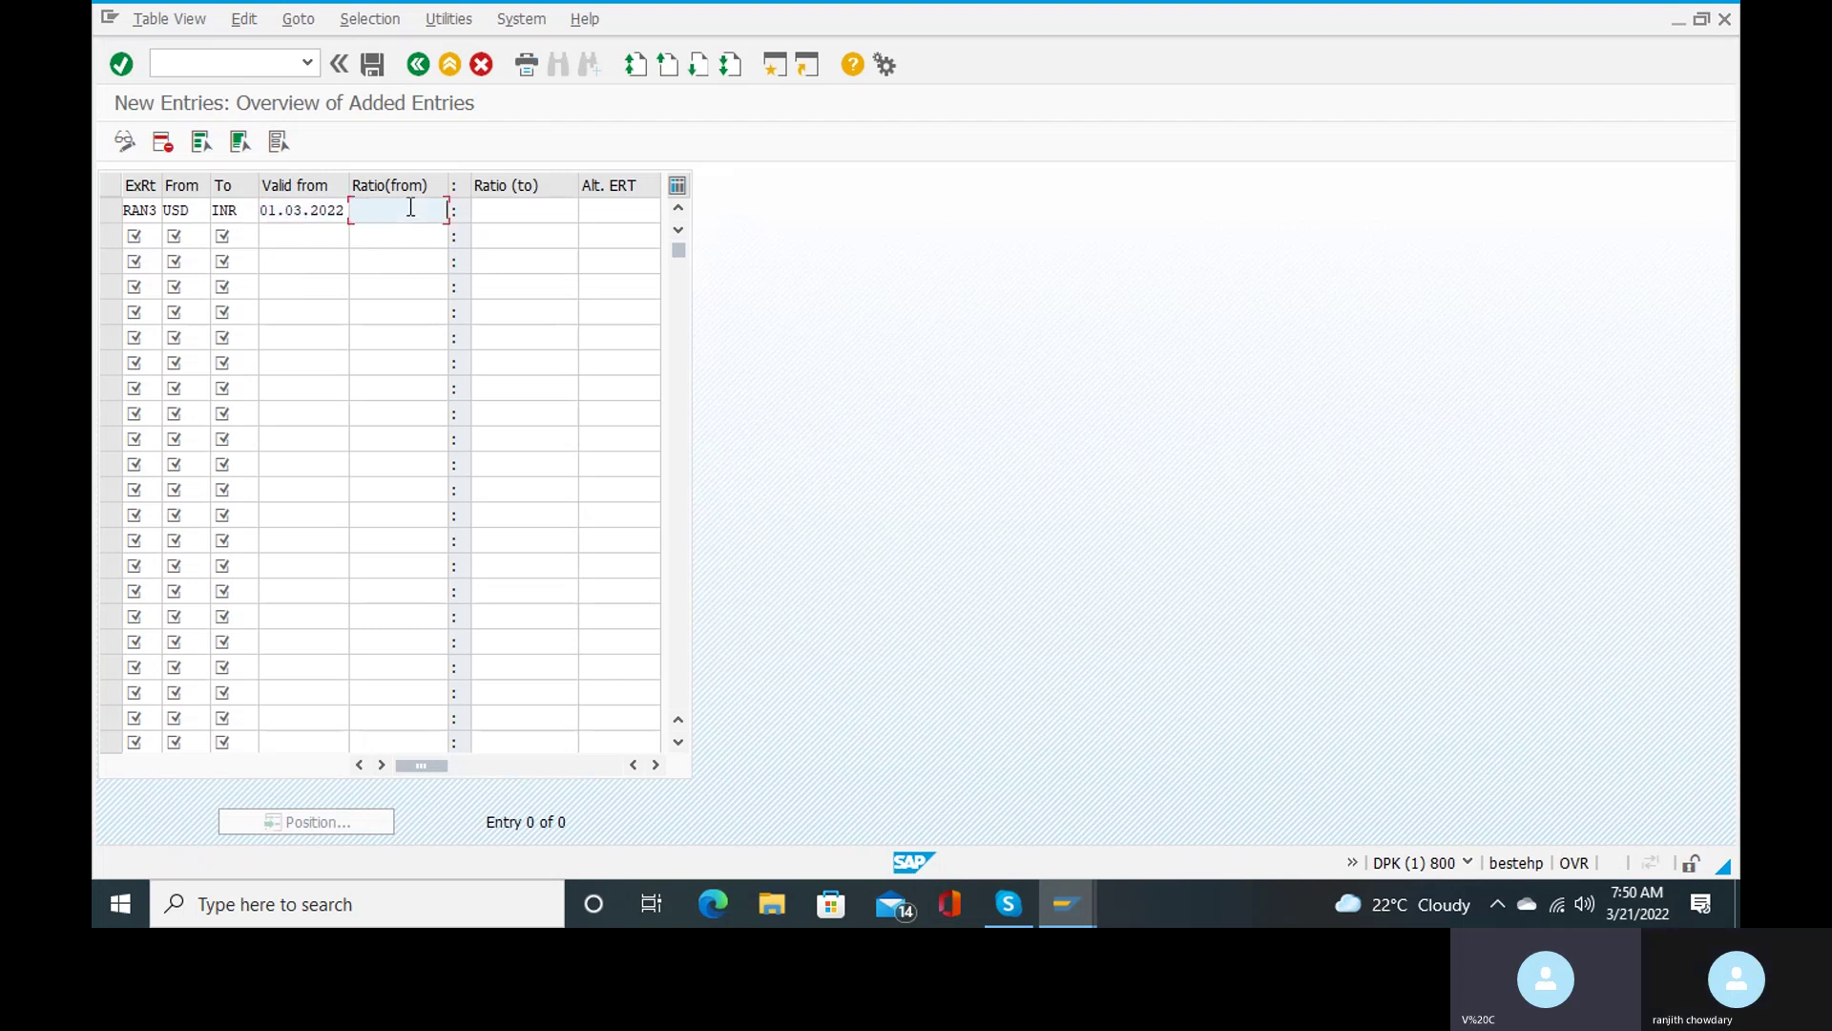
{"action": "type", "text": "1"}
{"action": "key", "text": "Tab"}
{"action": "type", "text": "1"}
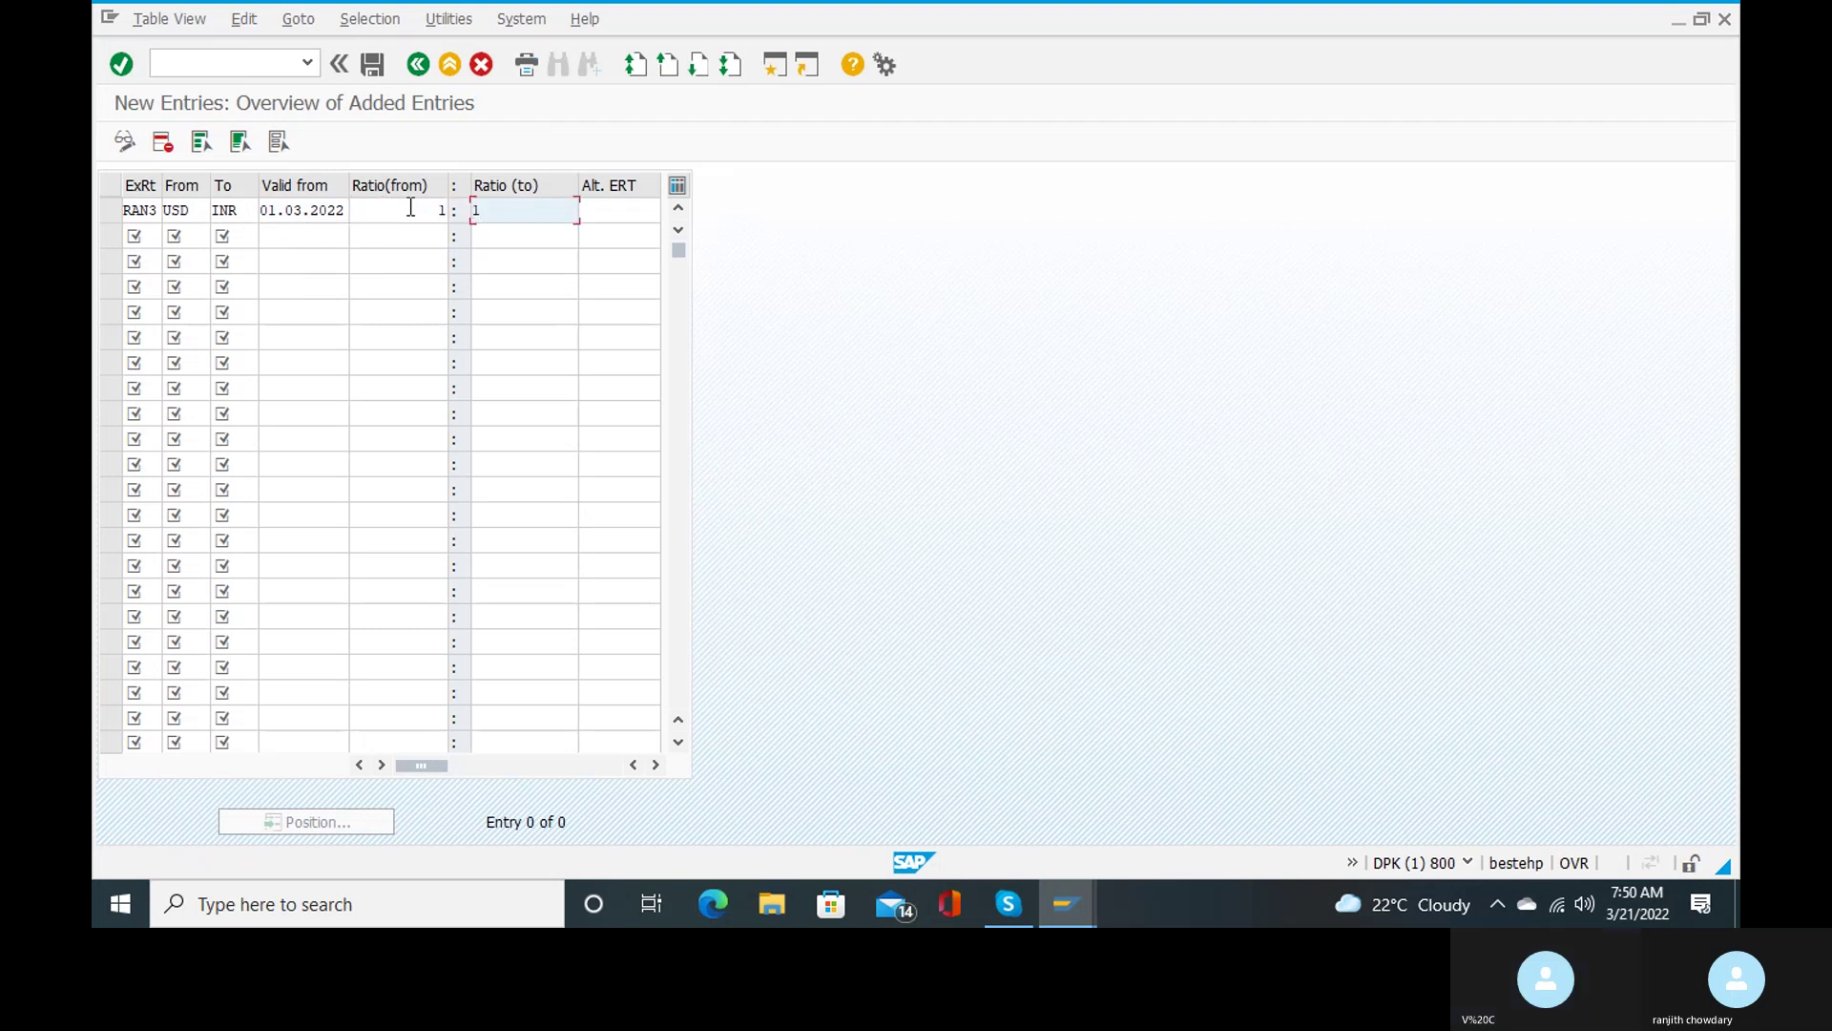
{"action": "key", "text": "Return"}
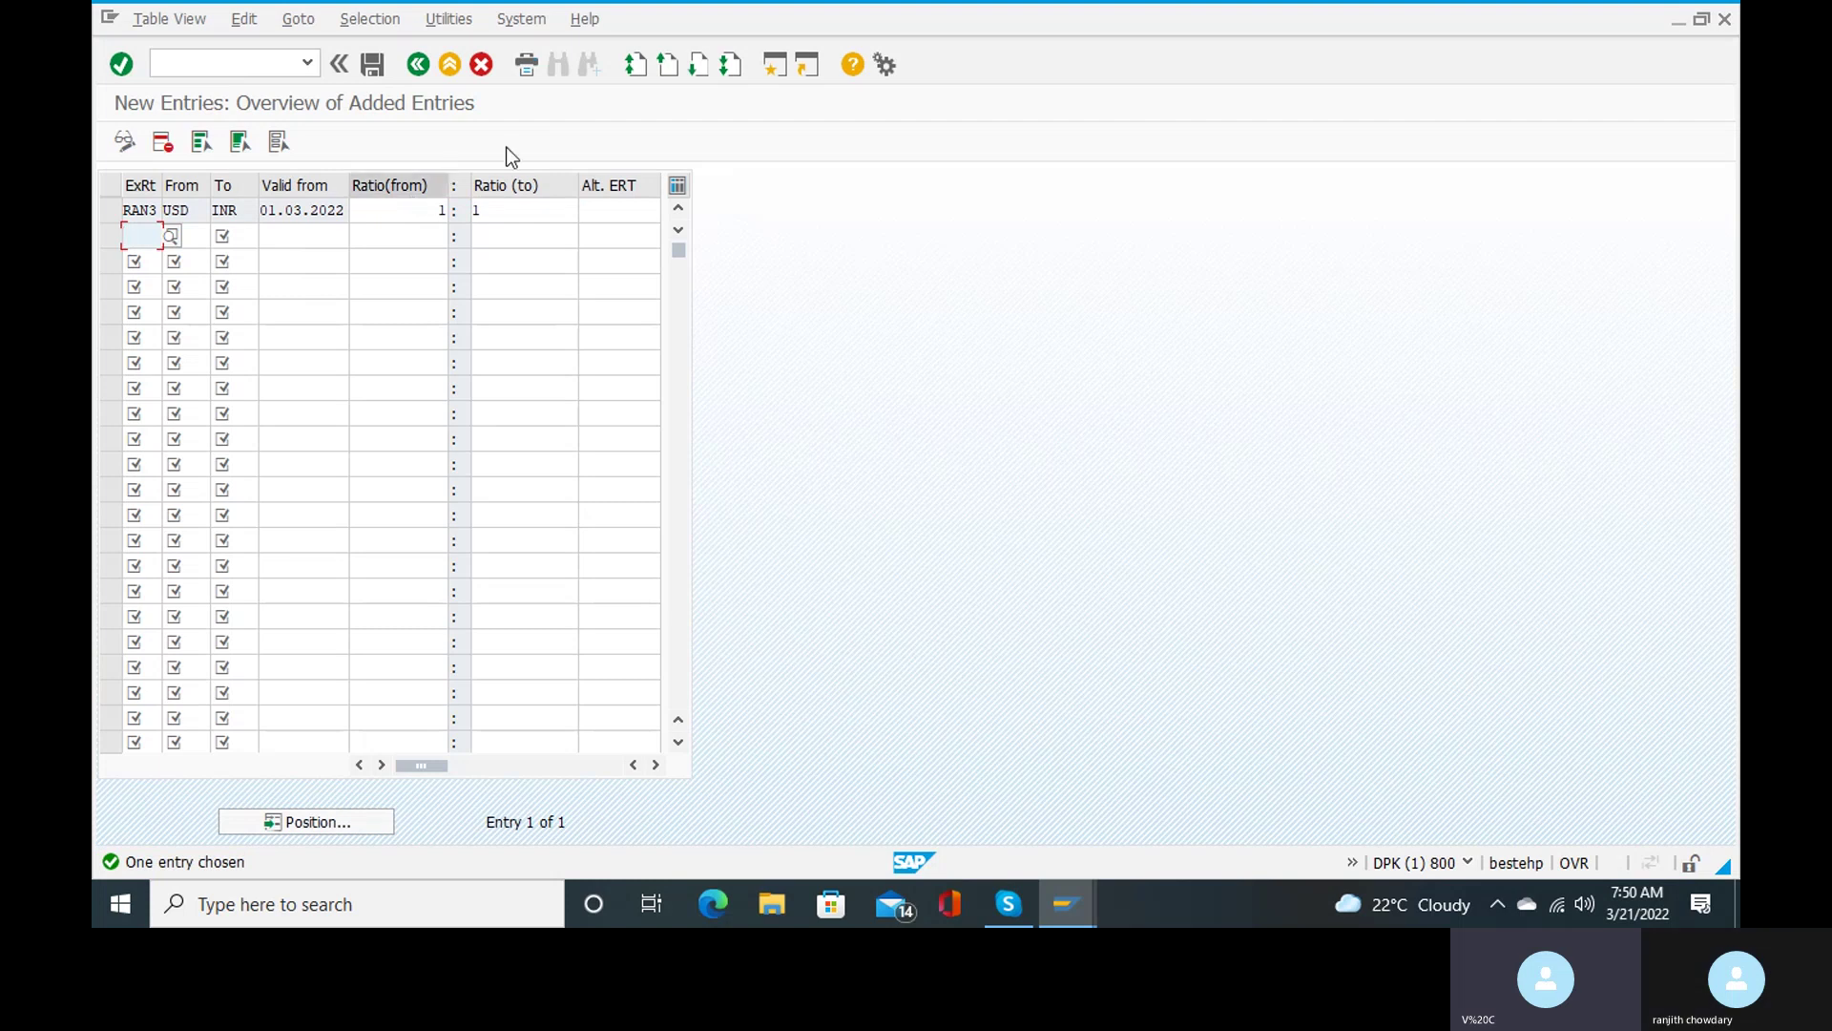
{"action": "left_click", "coordinate": [374, 64]}
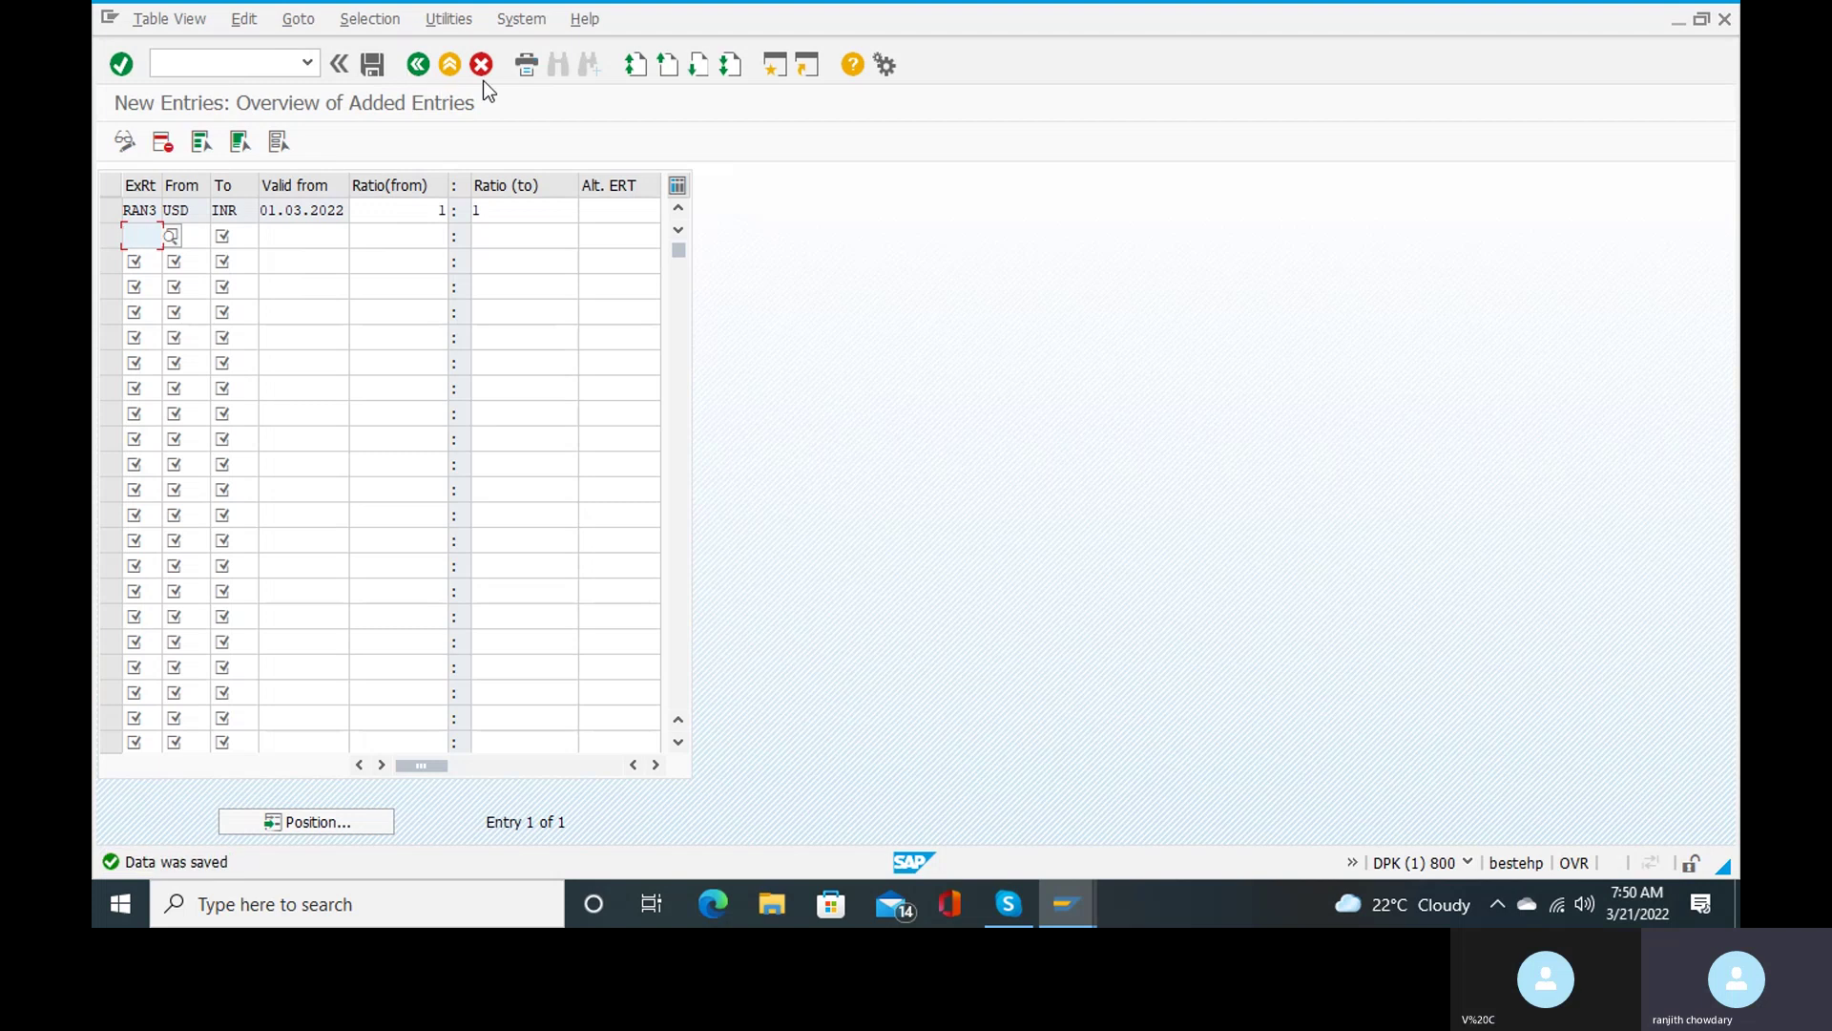
{"action": "left_click", "coordinate": [421, 75]}
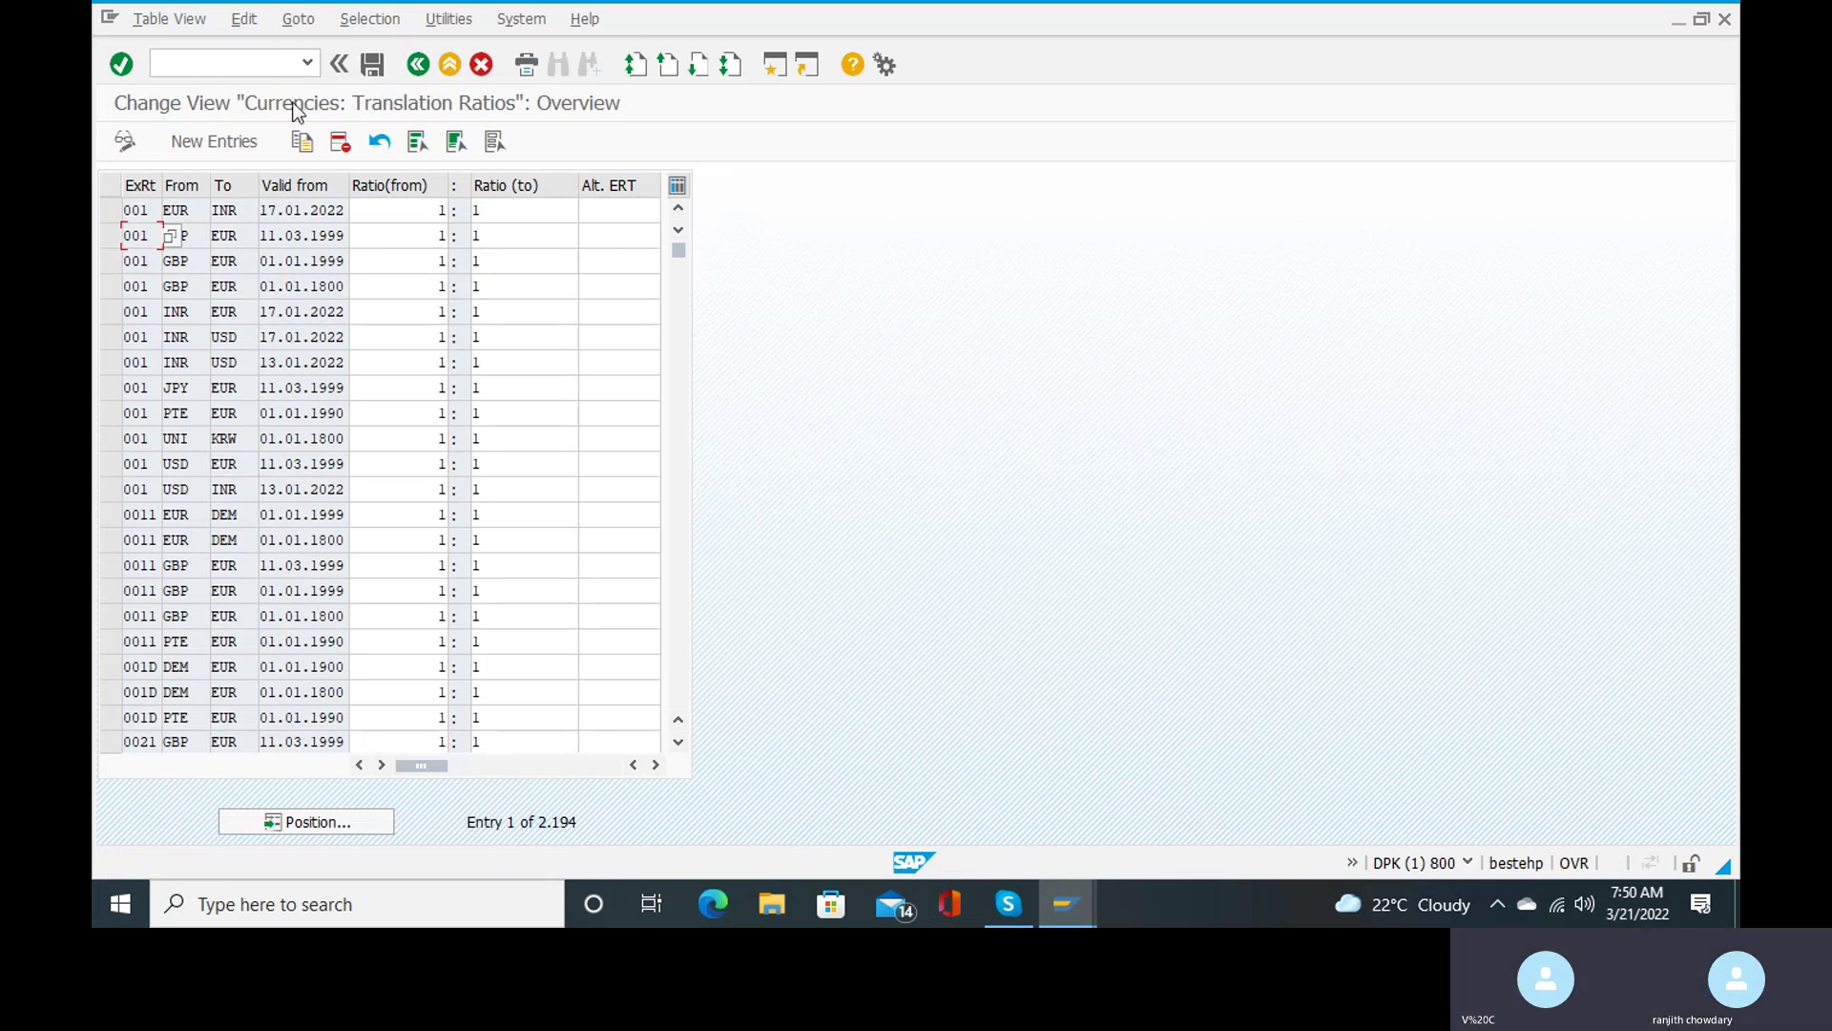
Step: Leave the translation ratios table with /n and preview the Skype slide to check the next configuration step
{"action": "left_click", "coordinate": [223, 62]}
{"action": "type", "text": "/n"}
{"action": "key", "text": "Return"}
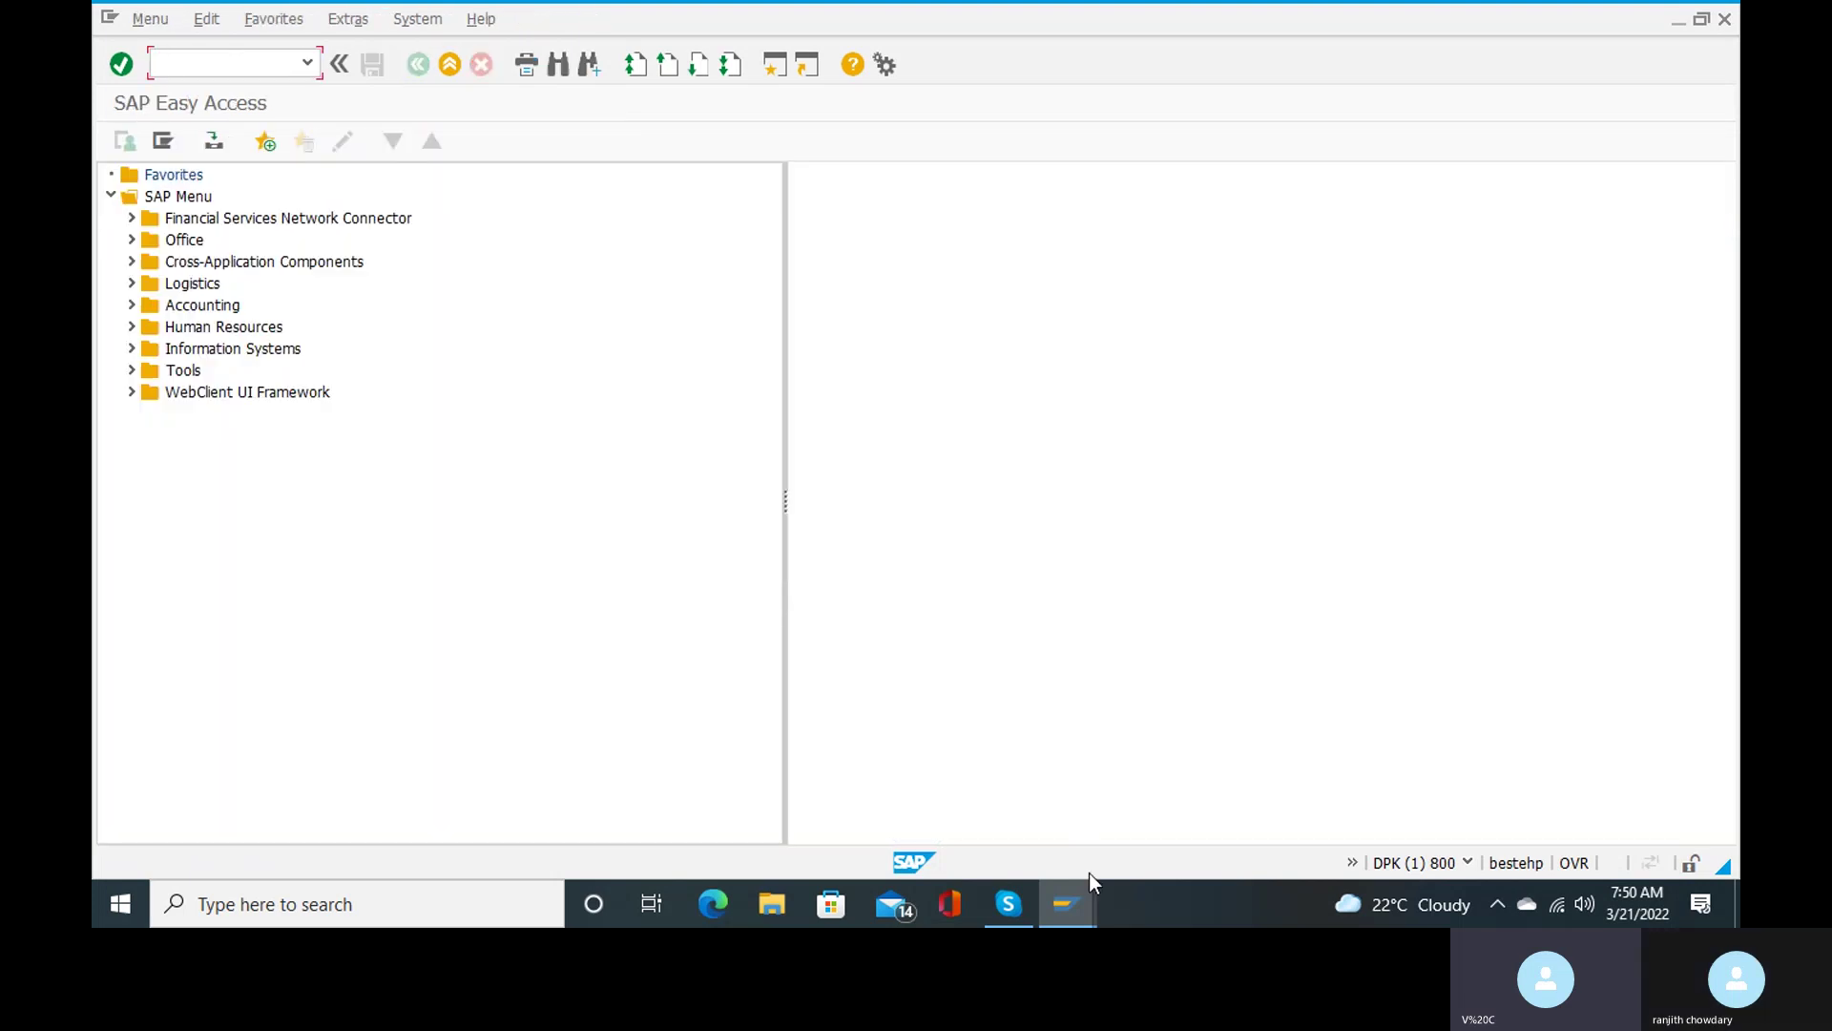
{"action": "mouse_move", "coordinate": [997, 907]}
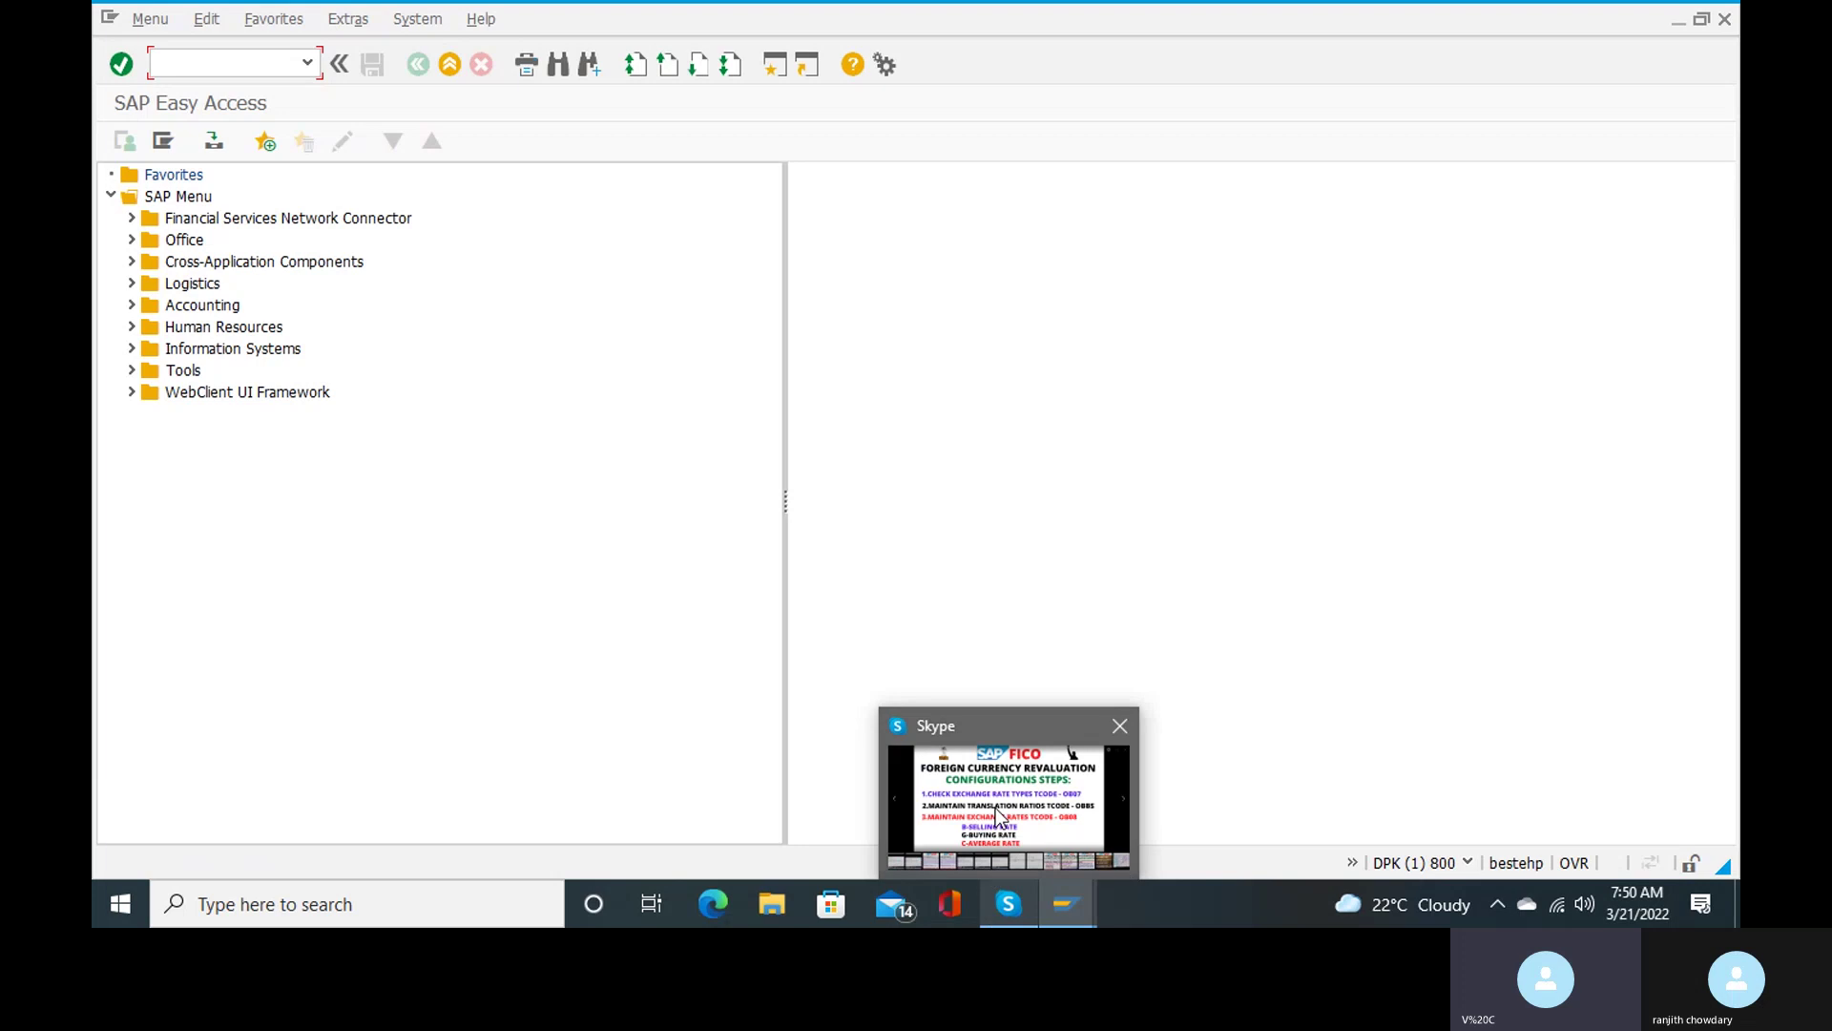
{"action": "mouse_move", "coordinate": [998, 816]}
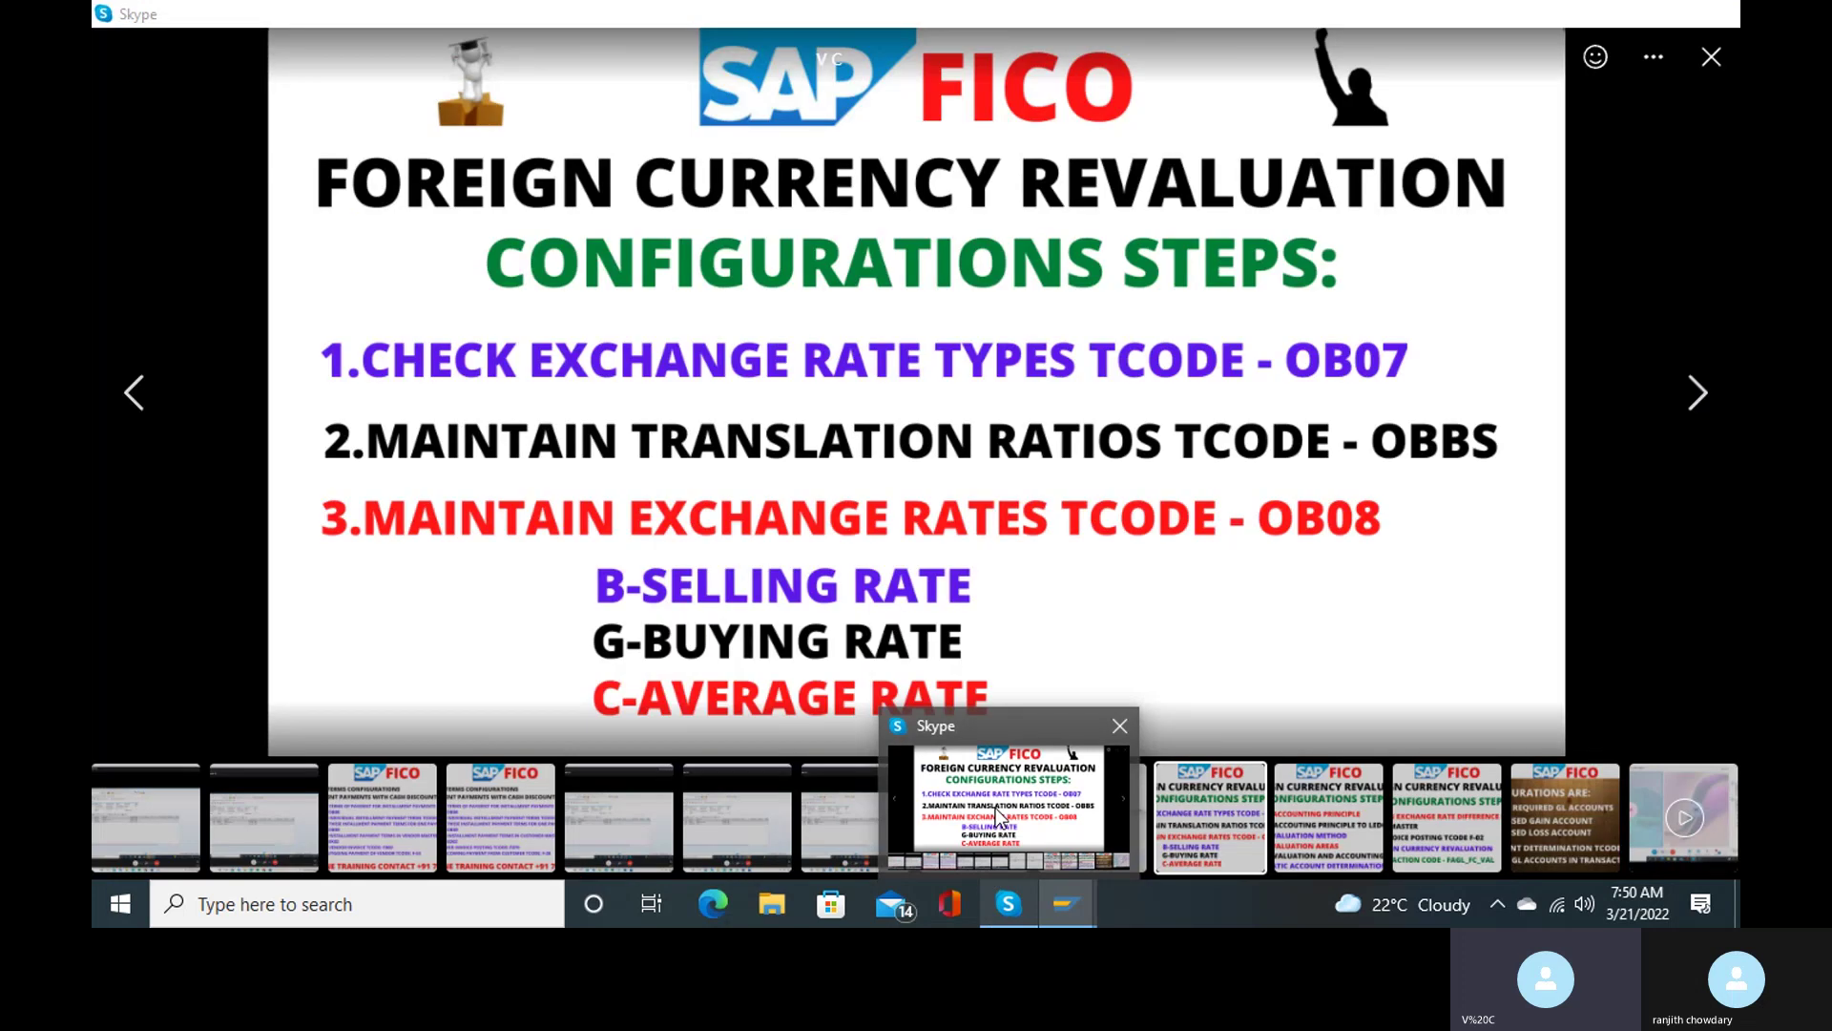